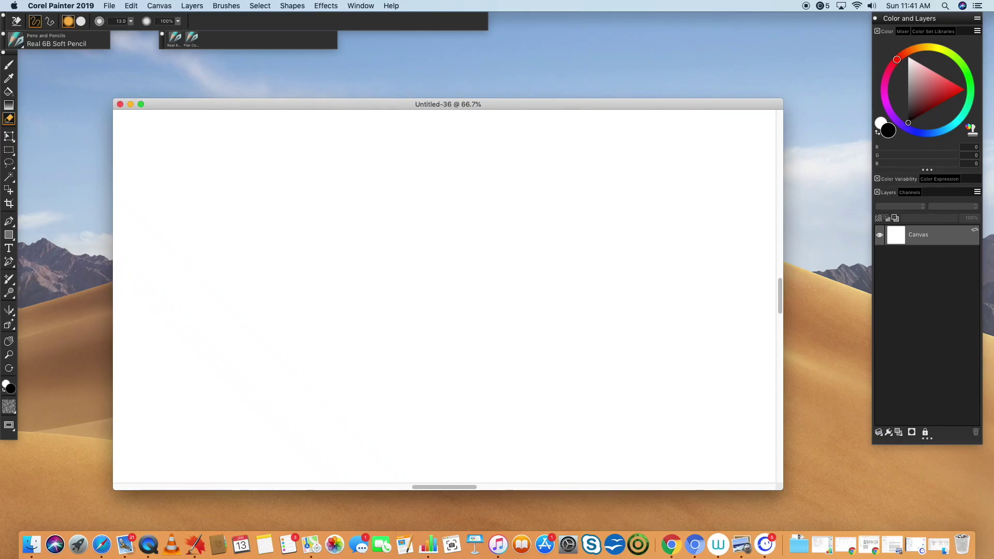
- Bring up the earlier stick-figure sketches in Creativity_Ark_001.rif and Untitled-27.rif for review
click(939, 545)
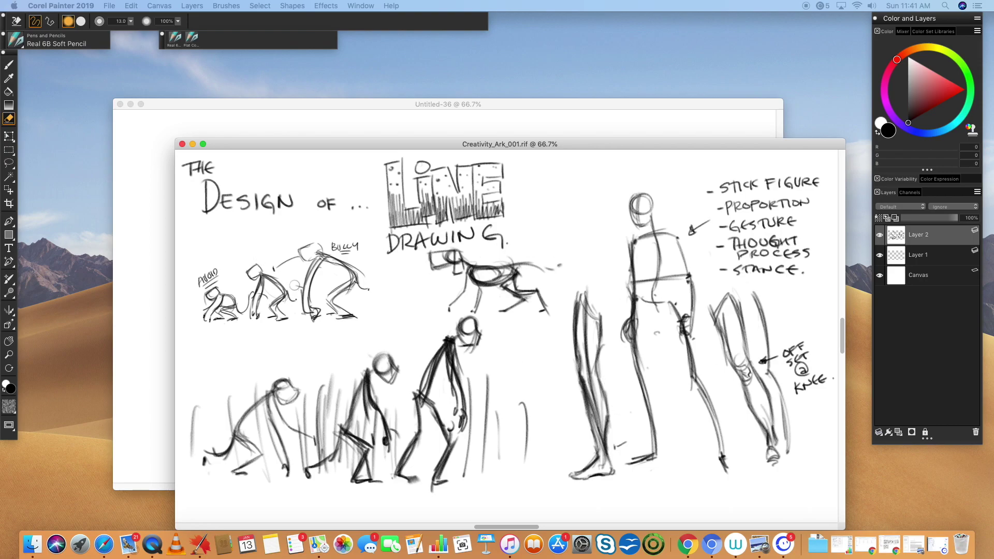
drag(594, 144, 558, 82)
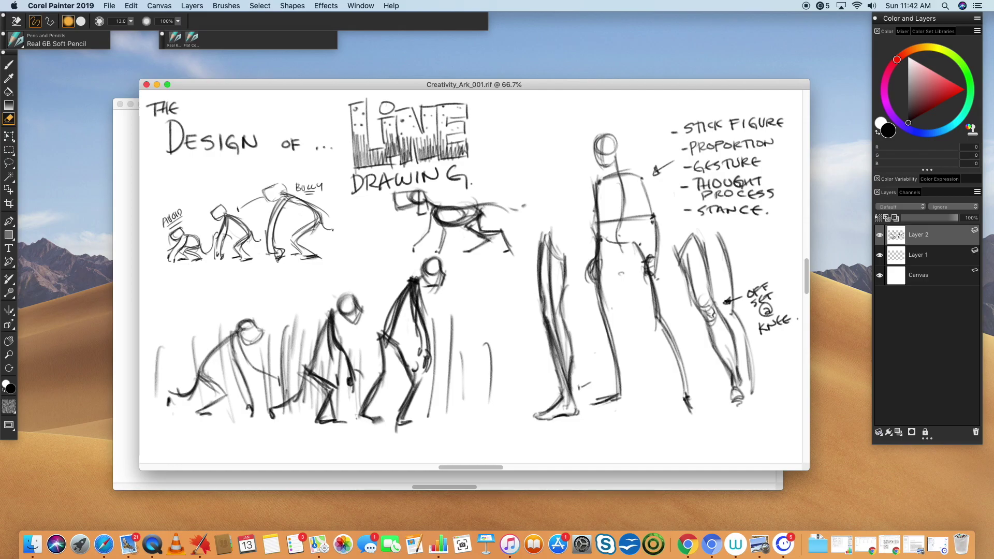
key(Tab)
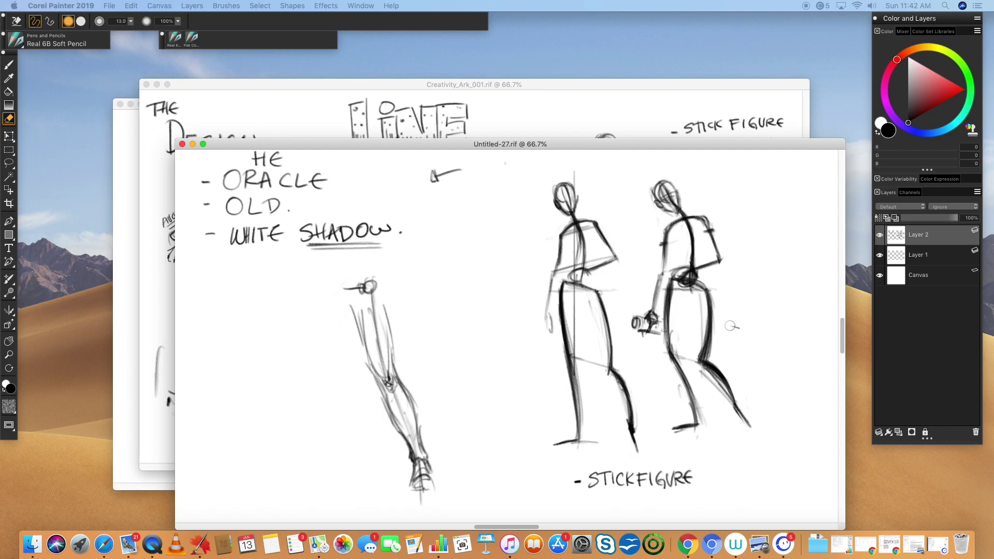
- Return to the blank Untitled-36 canvas with the Brush tool active and add two new layers
key(b)
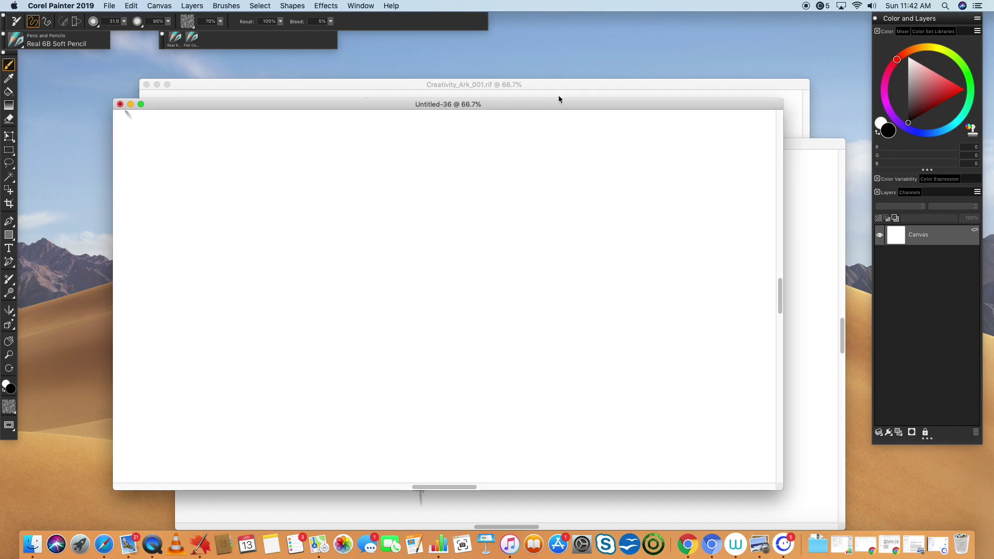
click(899, 434)
click(900, 434)
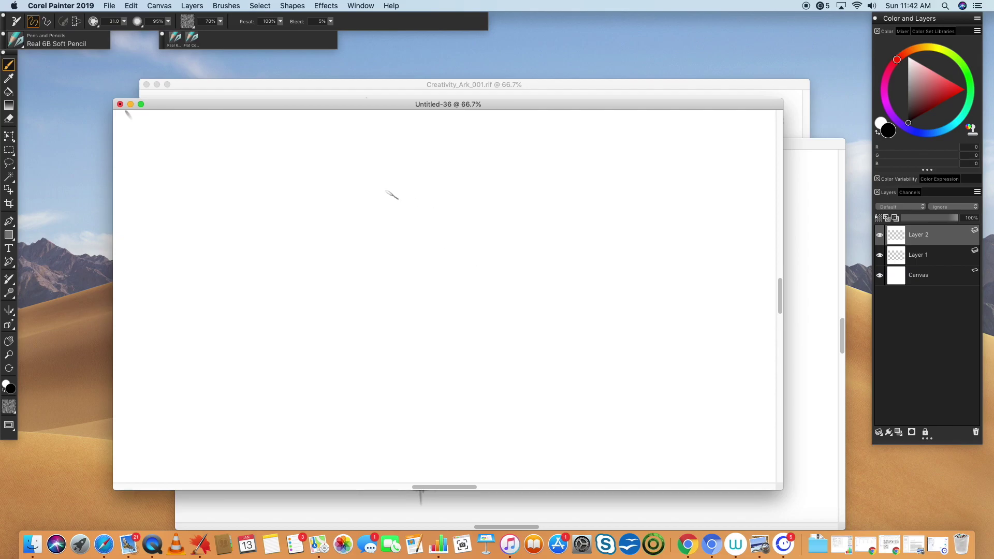
- Sketch a circle for the skull in the upper middle of the canvas and extend the face sides down to the jaw
key(super+minus)
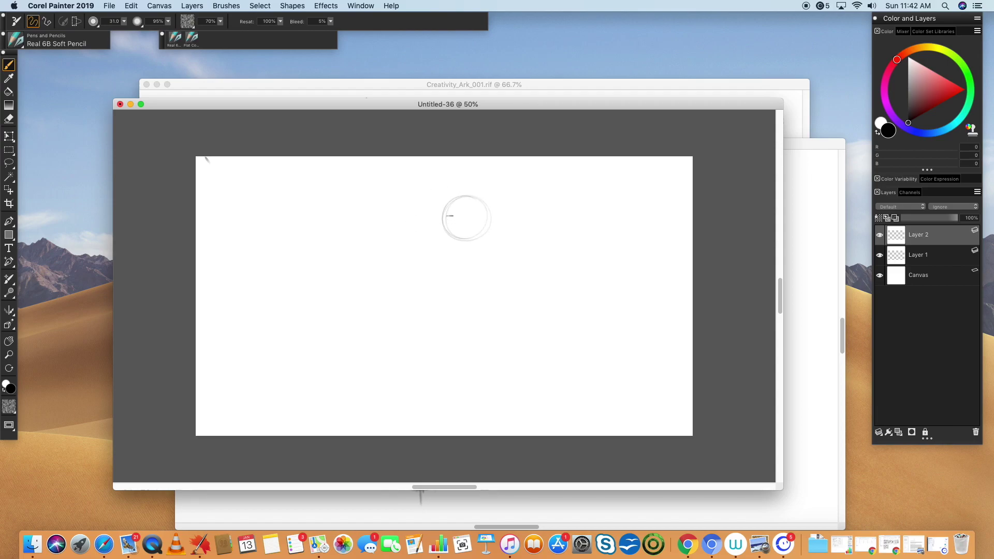
mouse_move(443, 202)
mouse_down()
mouse_move(449, 258)
mouse_move(444, 249)
mouse_move(458, 265)
mouse_up()
mouse_move(494, 213)
mouse_down()
mouse_move(489, 263)
mouse_move(476, 269)
mouse_up()
mouse_move(440, 228)
mouse_down()
mouse_move(457, 265)
mouse_move(450, 260)
mouse_move(468, 271)
mouse_up()
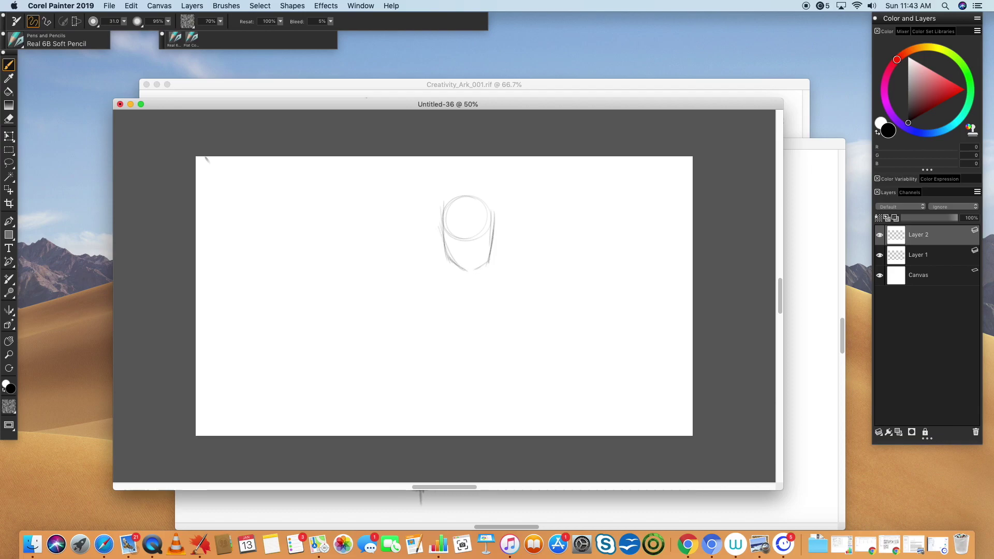
mouse_move(489, 226)
mouse_down()
mouse_move(443, 215)
mouse_move(493, 210)
mouse_move(457, 240)
mouse_move(458, 199)
mouse_move(490, 228)
mouse_move(439, 228)
mouse_move(452, 227)
mouse_move(456, 266)
mouse_move(485, 272)
mouse_move(450, 259)
mouse_move(492, 253)
mouse_up()
mouse_move(446, 222)
mouse_down()
mouse_move(494, 220)
mouse_move(484, 217)
mouse_move(452, 253)
mouse_up()
key(super+z)
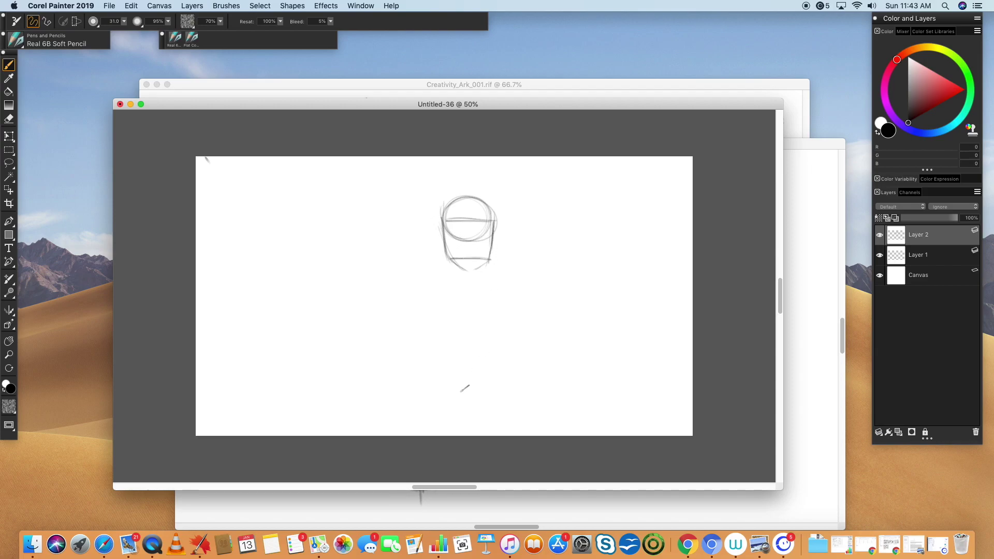
- Draw the pointed chin below the jaw line and a vertical centre line through the face
drag(462, 265, 470, 271)
drag(490, 260, 451, 280)
mouse_move(465, 222)
mouse_down()
mouse_move(471, 263)
mouse_move(469, 191)
mouse_move(469, 278)
mouse_up()
drag(493, 215, 493, 247)
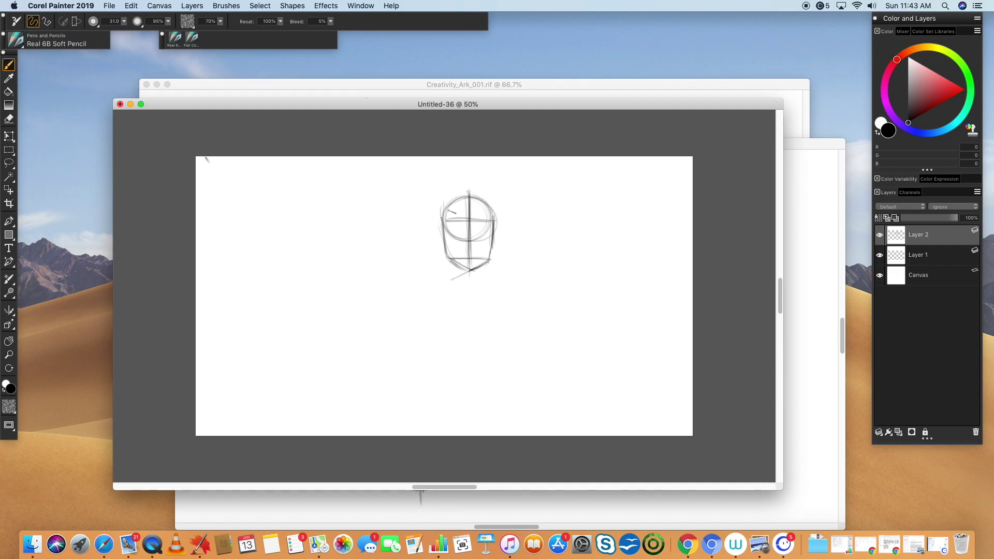
- Darken the outer contours of the head on both sides from temple to jaw
drag(446, 211, 451, 258)
drag(497, 223, 494, 257)
drag(494, 212, 494, 246)
drag(498, 288, 513, 279)
drag(495, 230, 491, 258)
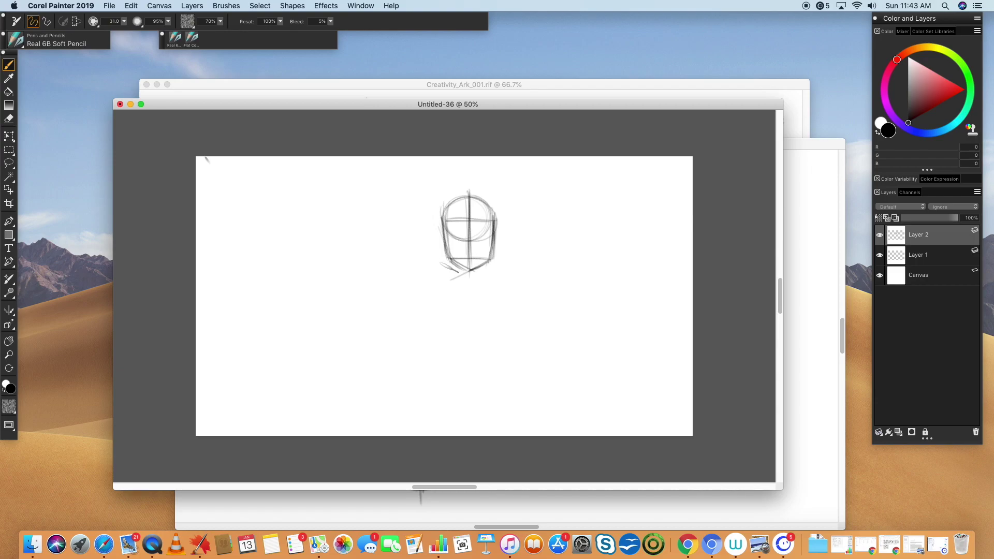
- Undo the last stroke at the jaw and draw both sides of the neck with short shoulder lines
key(super+z)
drag(448, 252, 454, 295)
drag(495, 251, 490, 284)
- Mark the horizontal guide lines for the mouth and the eyes inside the face
key(super+equal)
scroll(624, 409, up, 5)
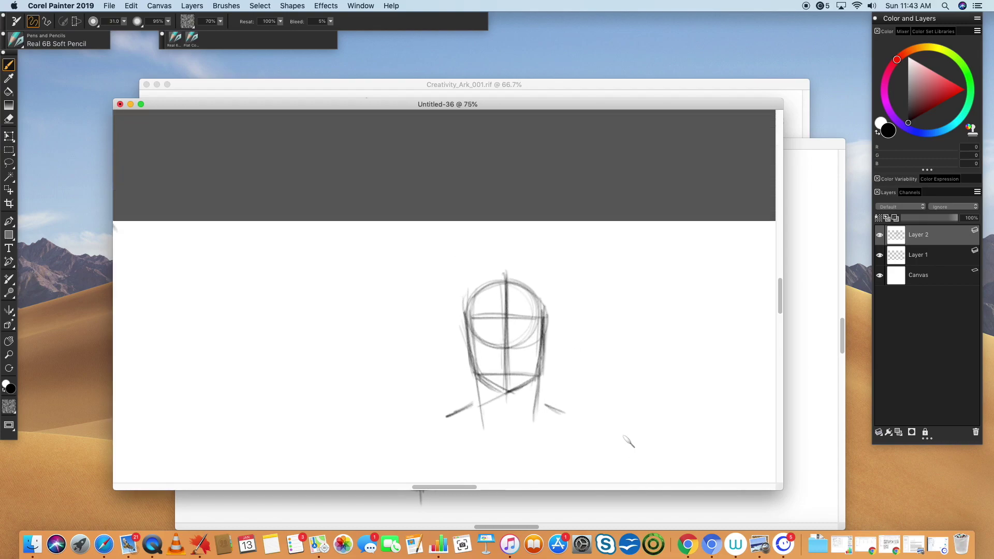
drag(491, 331, 487, 333)
key(n)
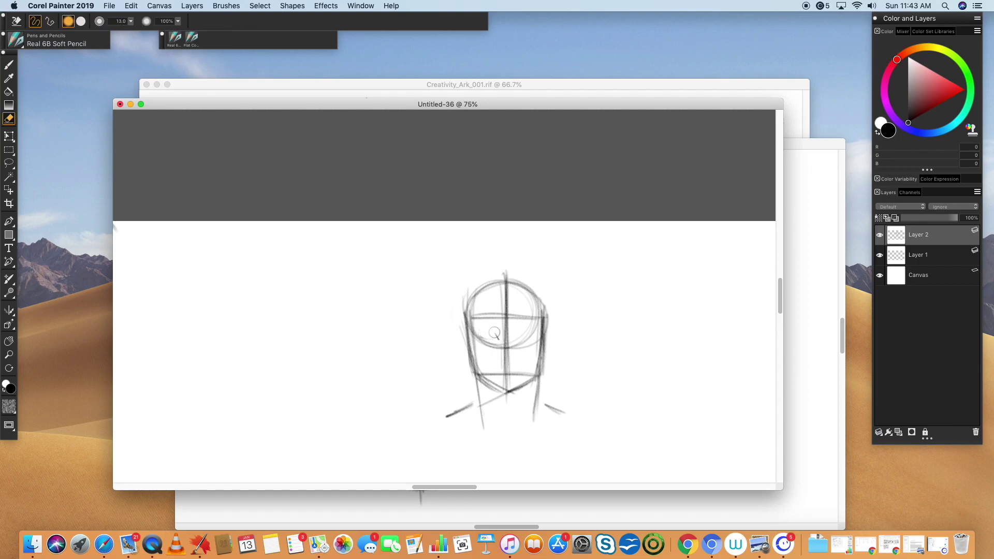
key(b)
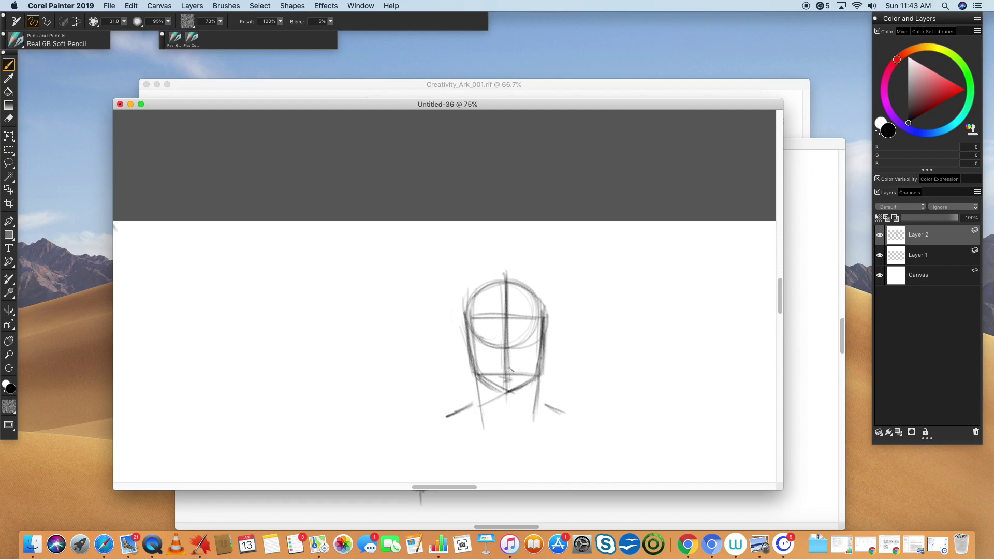
drag(496, 368, 523, 367)
drag(481, 328, 532, 330)
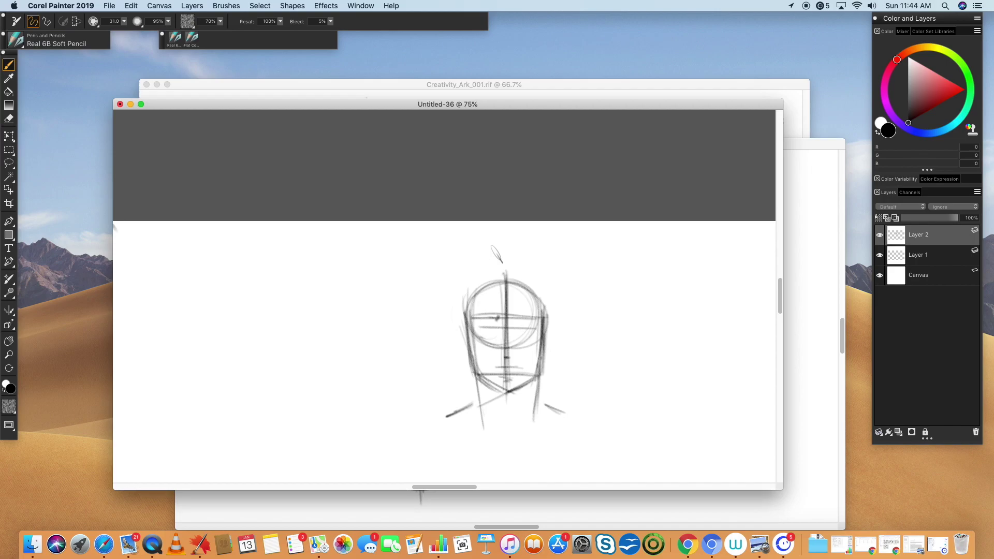
- Thicken the brow line across the face and rework its centre into a diamond above the nose bridge
drag(479, 316, 494, 320)
drag(525, 318, 541, 315)
drag(475, 318, 546, 313)
drag(474, 317, 545, 314)
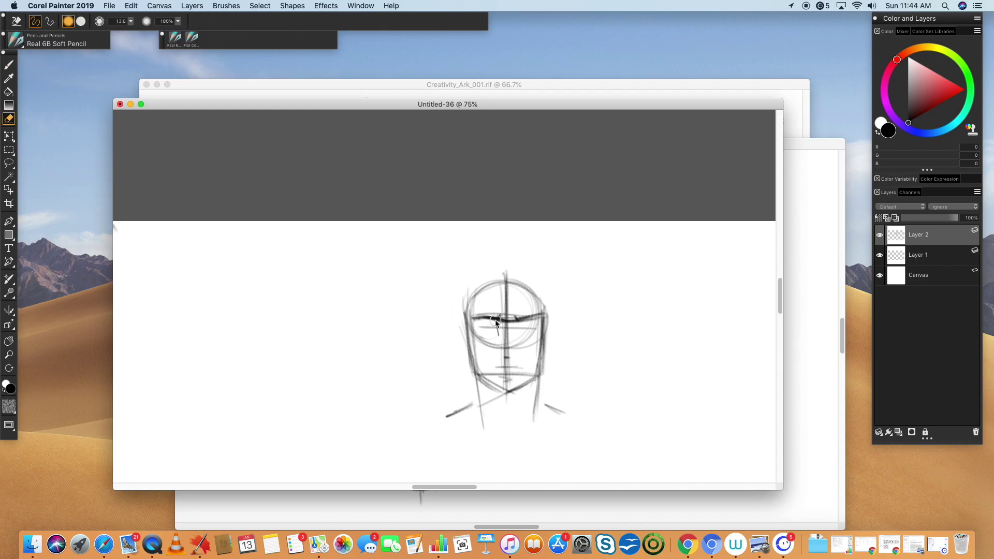
mouse_move(496, 320)
mouse_down()
mouse_move(506, 307)
mouse_move(517, 320)
mouse_up()
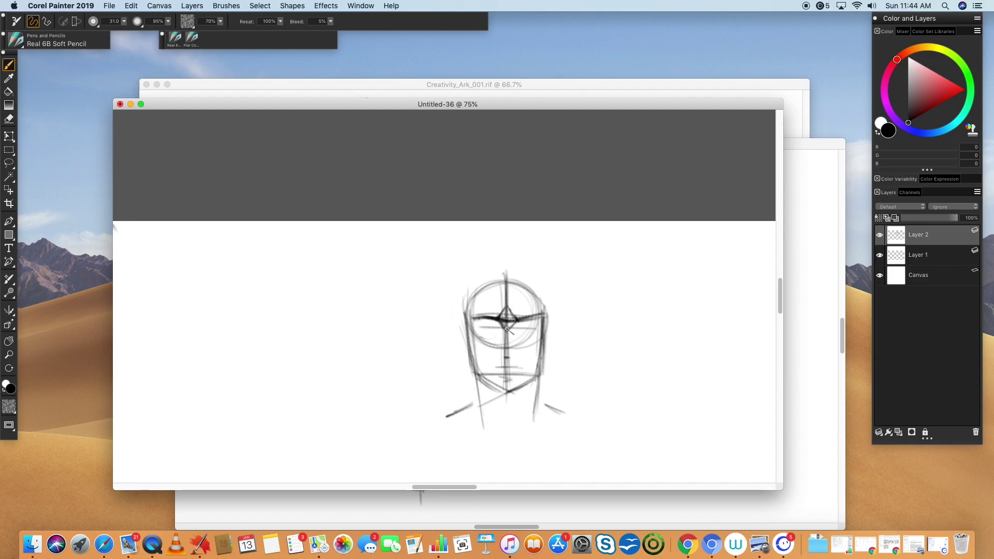
- Draw the flaring sides of the nose down from the brow and a downward triangle from the mouth line to the chin
mouse_move(516, 321)
mouse_down()
mouse_move(502, 349)
mouse_move(506, 326)
mouse_up()
drag(512, 352, 501, 356)
mouse_move(496, 365)
mouse_down()
mouse_move(507, 319)
mouse_move(496, 365)
mouse_up()
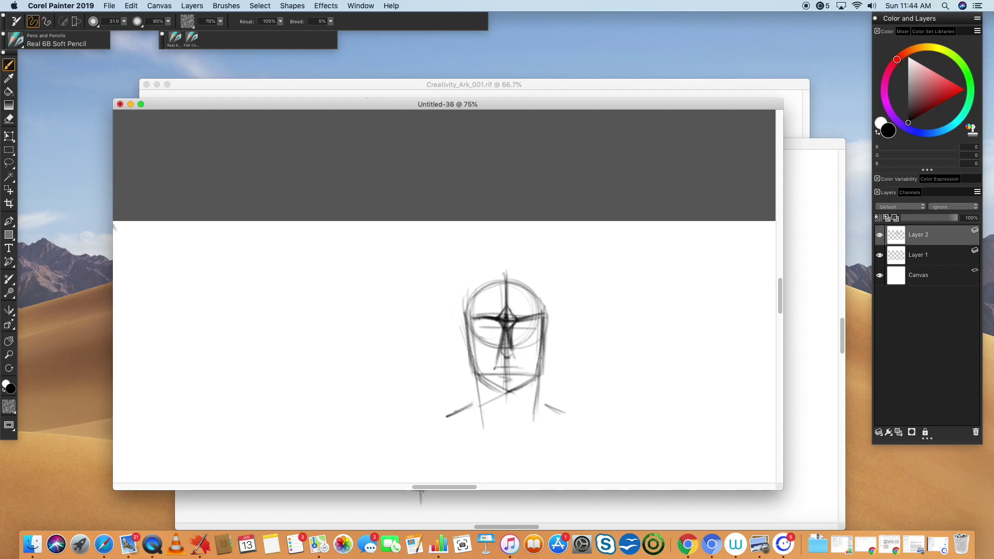
drag(506, 319, 522, 367)
mouse_move(493, 367)
mouse_down()
mouse_move(521, 361)
mouse_move(513, 379)
mouse_up()
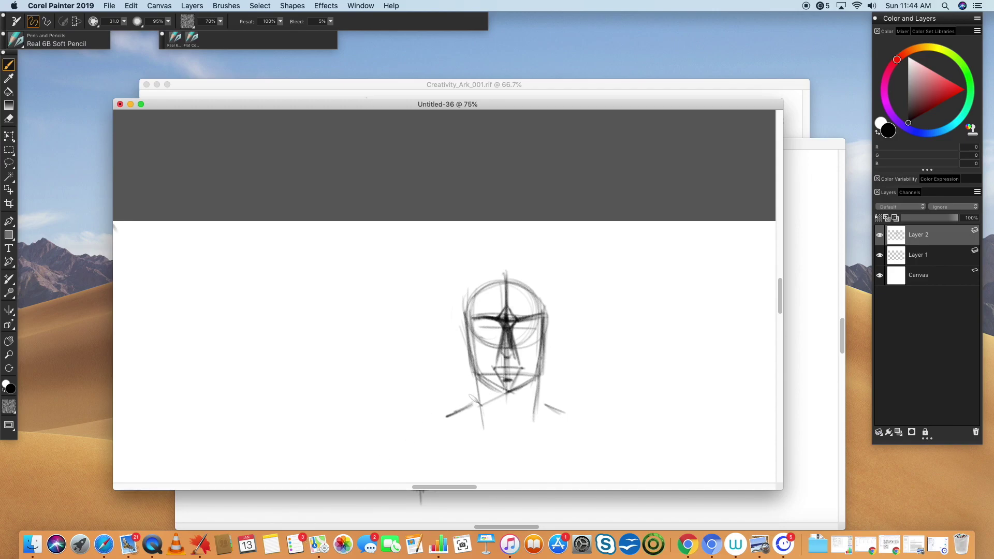
- Define the base of the nose with an angular tip between the two nose sides
key(super+plus)
key(super+plus)
mouse_move(655, 355)
mouse_down()
mouse_move(612, 293)
mouse_move(576, 284)
mouse_up()
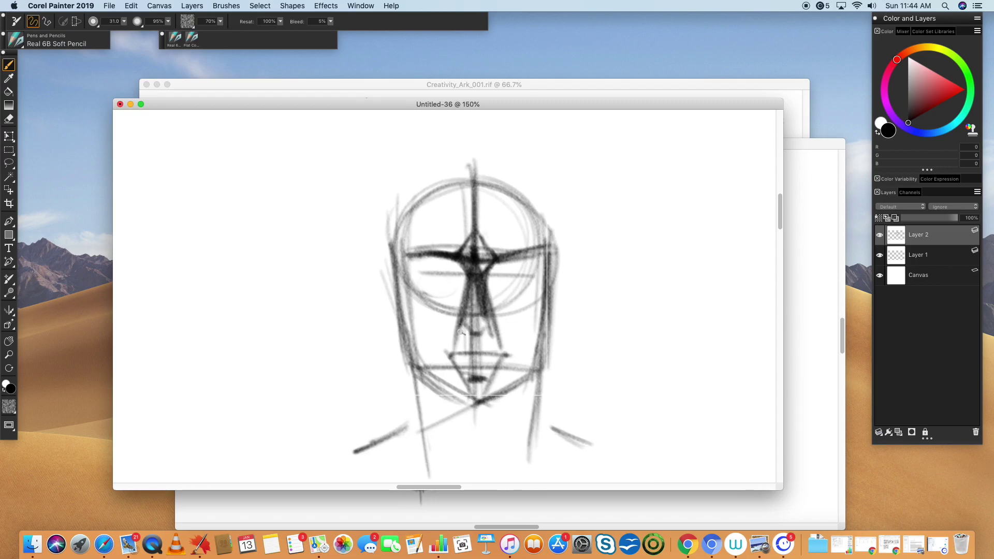
mouse_move(462, 332)
mouse_down()
mouse_move(492, 332)
mouse_move(475, 321)
mouse_move(485, 290)
mouse_move(493, 328)
mouse_up()
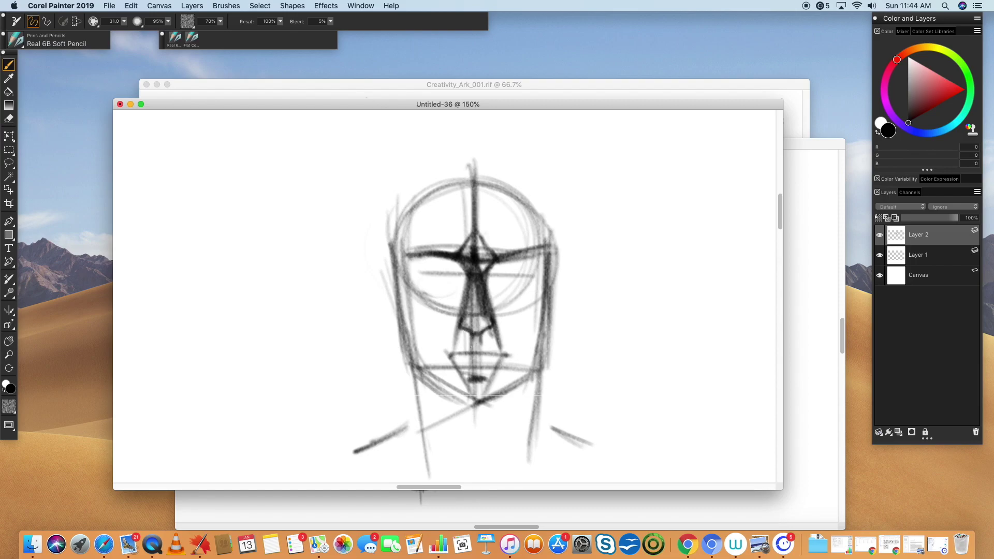
- Draw the groove under the nose and shape the upper and lower lips out to the mouth corners
drag(473, 346, 476, 348)
mouse_move(501, 355)
mouse_down()
mouse_move(485, 346)
mouse_move(508, 356)
mouse_move(468, 346)
mouse_move(448, 354)
mouse_up()
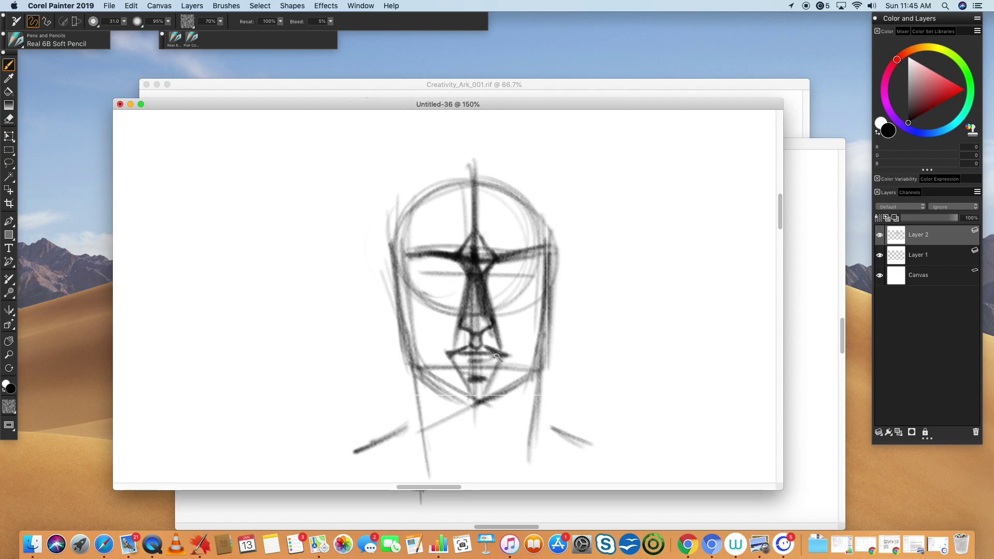
mouse_move(496, 356)
mouse_down()
mouse_move(450, 353)
mouse_move(499, 359)
mouse_up()
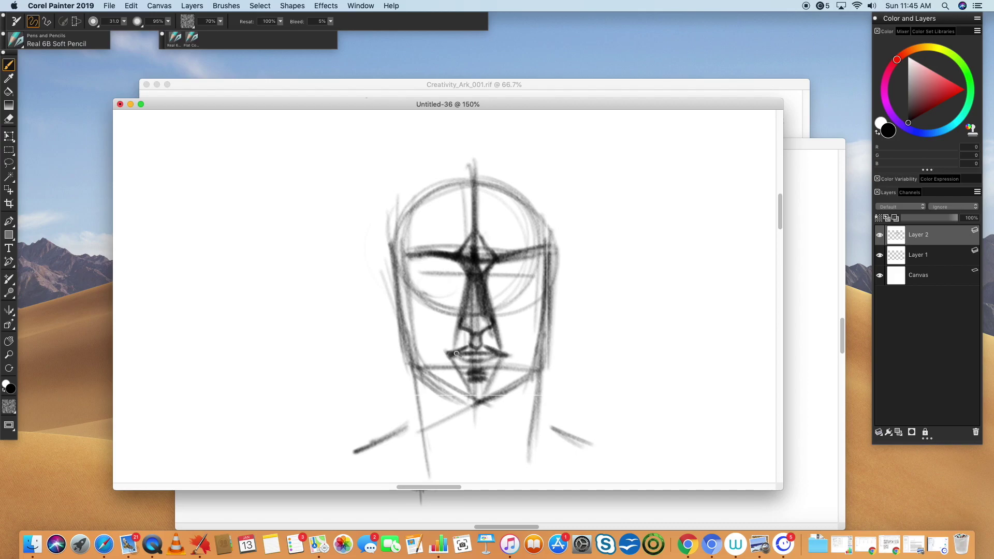
drag(456, 354, 444, 354)
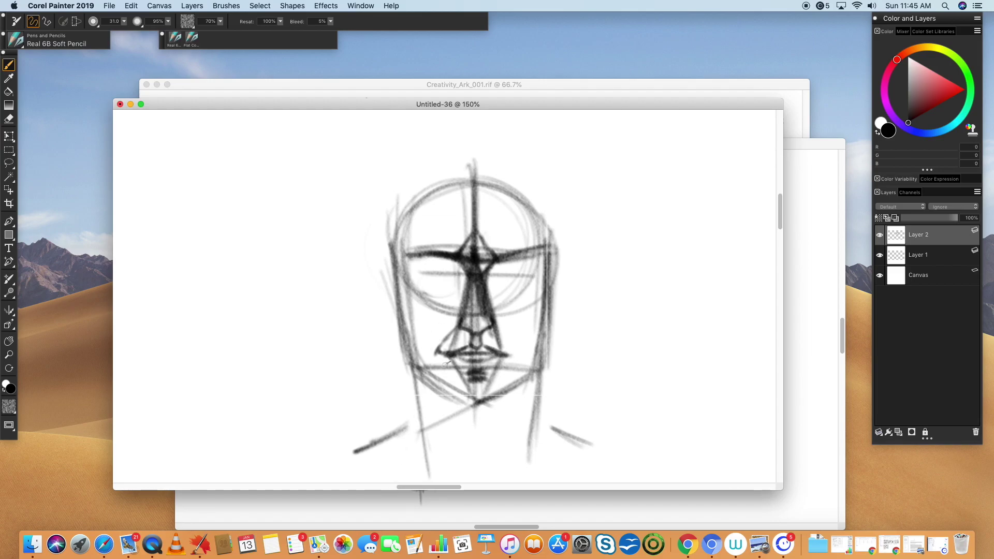
- Outline both almond-shaped eyes on the eye line and darken the eyebrows above them
mouse_move(427, 267)
mouse_down()
mouse_move(445, 267)
mouse_move(414, 280)
mouse_move(454, 275)
mouse_up()
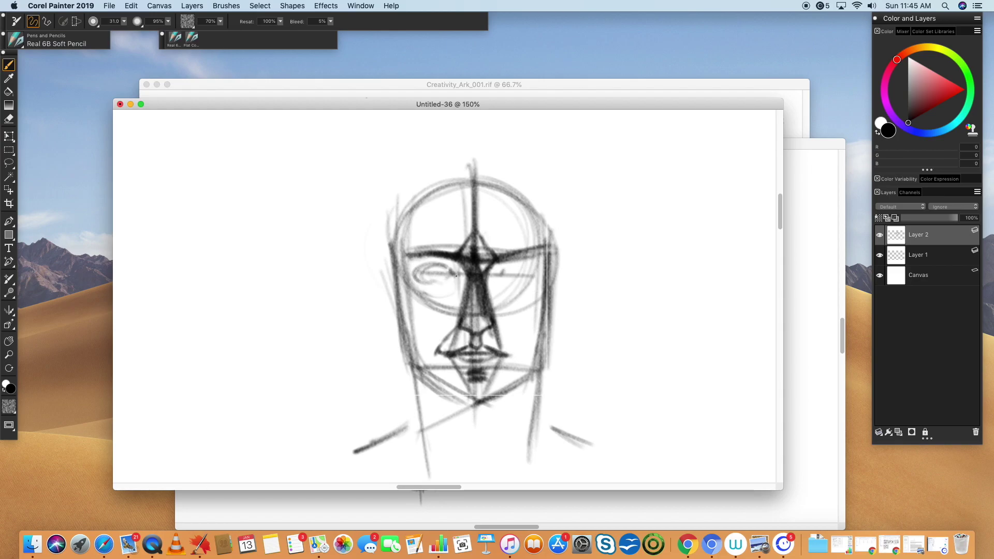
mouse_move(502, 271)
mouse_down()
mouse_move(520, 282)
mouse_move(502, 282)
mouse_move(538, 274)
mouse_move(512, 285)
mouse_move(514, 269)
mouse_up()
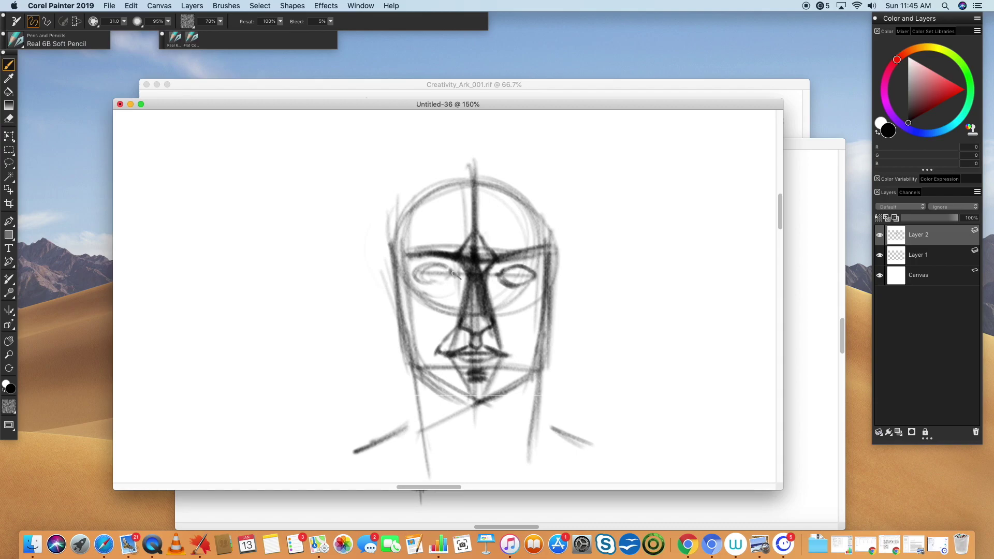
drag(411, 274, 455, 273)
drag(541, 274, 513, 267)
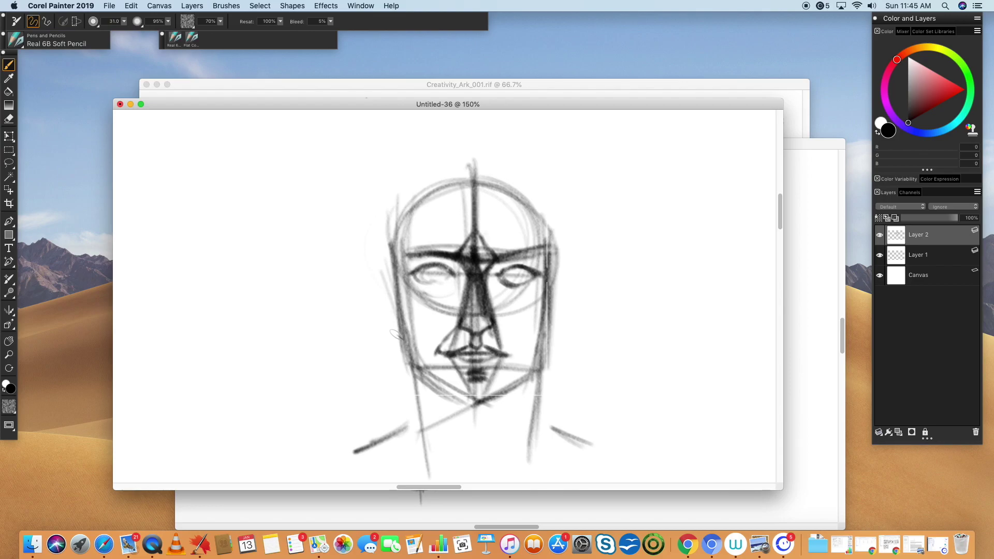
drag(452, 261, 411, 254)
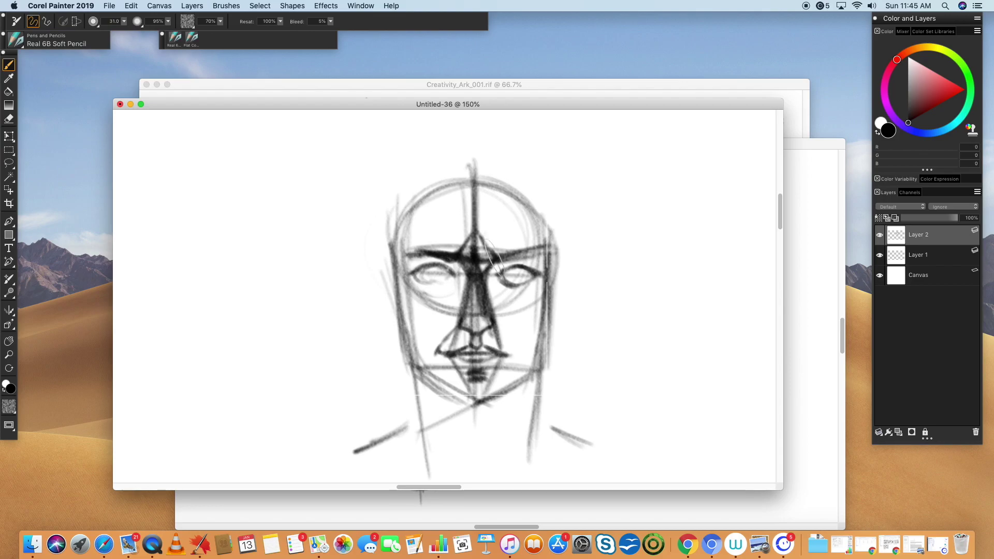
mouse_move(519, 254)
mouse_down()
mouse_move(542, 253)
mouse_move(515, 254)
mouse_up()
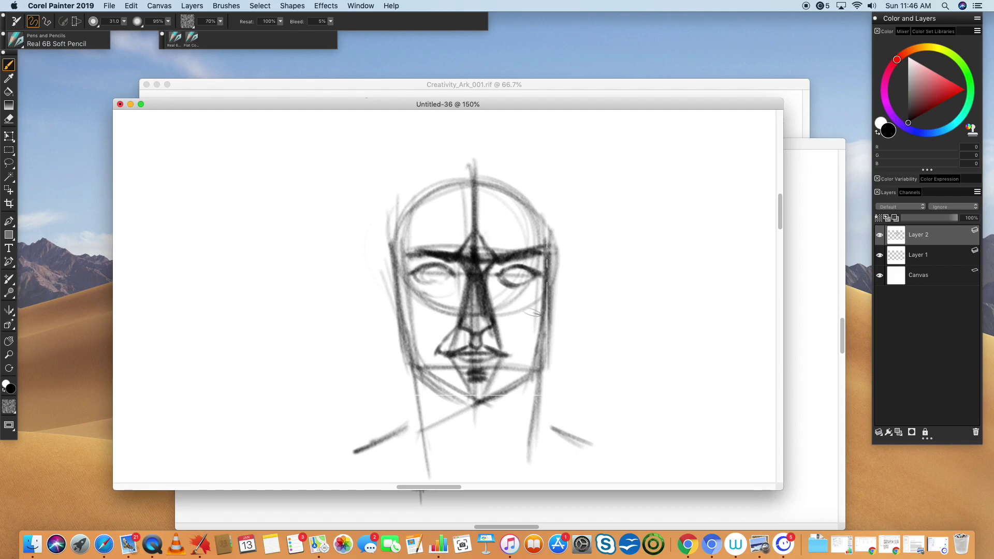
- Strengthen the eyelids and add rounded eyeball contours around both eyes
drag(420, 274, 466, 276)
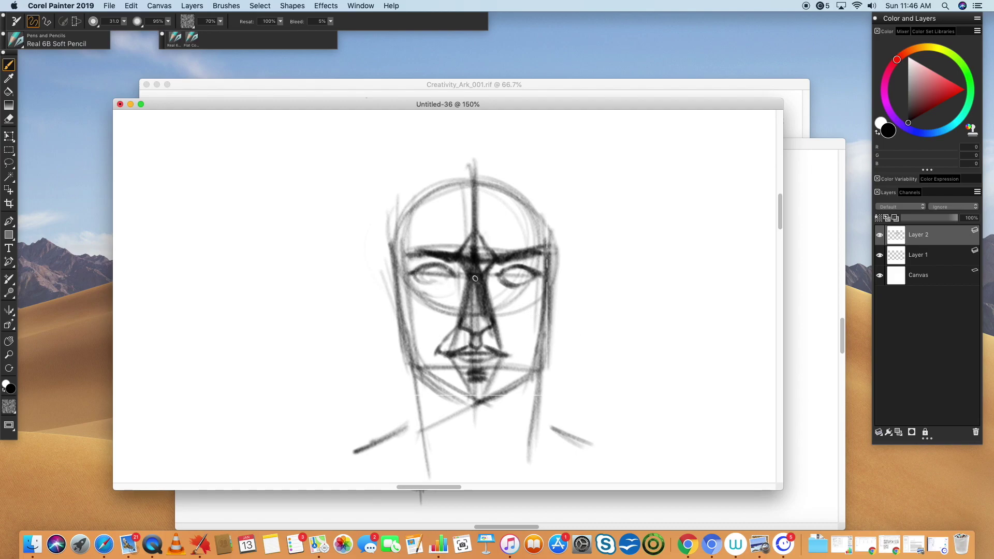
mouse_move(543, 274)
mouse_down()
mouse_move(496, 276)
mouse_move(535, 274)
mouse_up()
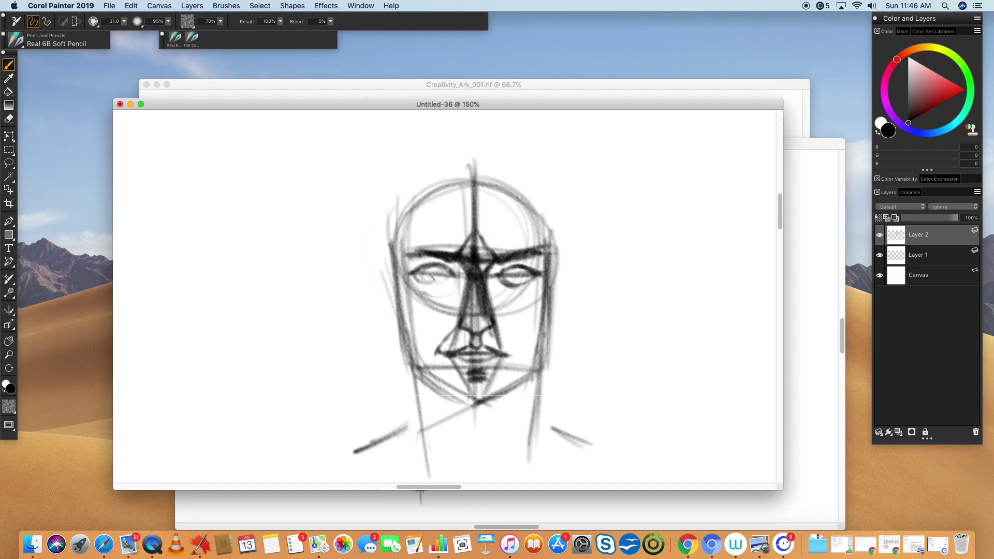
mouse_move(426, 281)
mouse_down()
mouse_move(416, 281)
mouse_move(541, 272)
mouse_up()
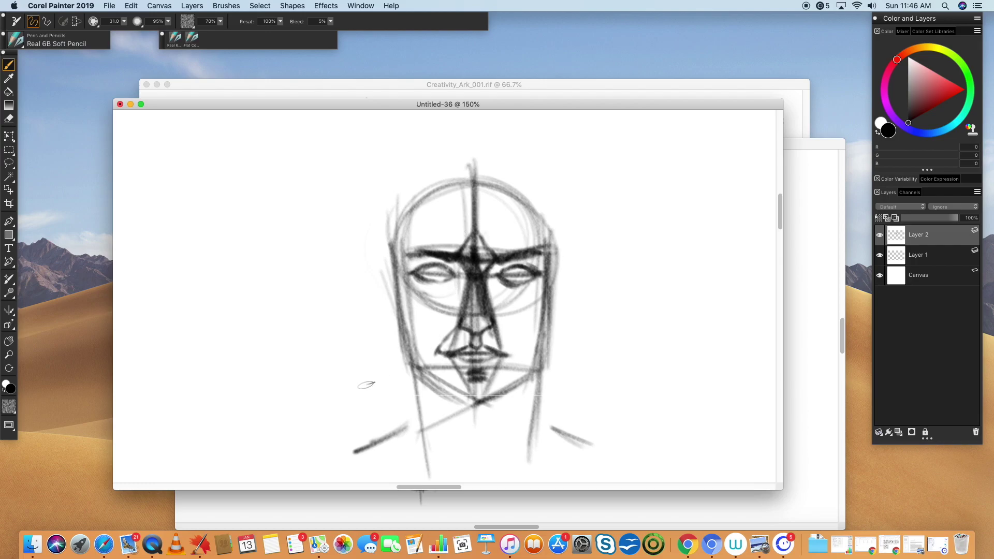
mouse_move(518, 267)
mouse_down()
mouse_move(505, 285)
mouse_move(532, 277)
mouse_move(518, 264)
mouse_up()
drag(443, 264, 422, 285)
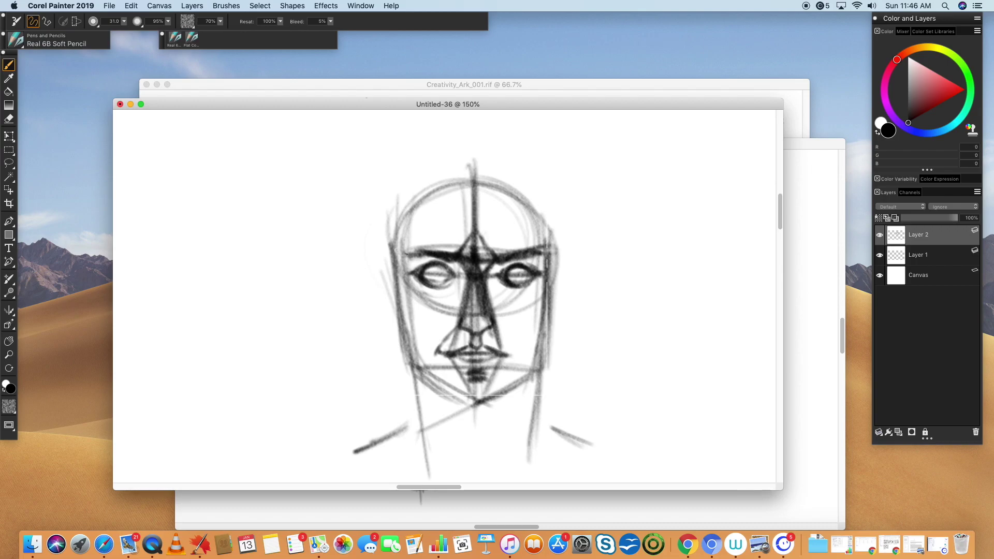
- Draw an ear on each side of the head and extend the temple lines upward beside the skull
mouse_move(395, 257)
mouse_down()
mouse_move(380, 298)
mouse_move(406, 331)
mouse_move(394, 327)
mouse_move(398, 339)
mouse_move(396, 303)
mouse_up()
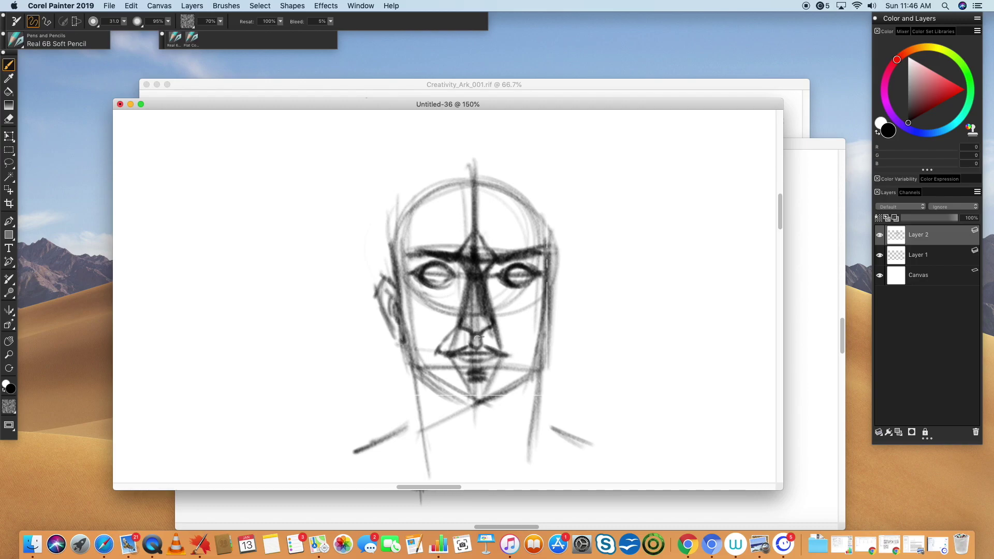
mouse_move(550, 283)
mouse_down()
mouse_move(554, 295)
mouse_move(571, 290)
mouse_move(547, 340)
mouse_move(558, 306)
mouse_move(555, 317)
mouse_up()
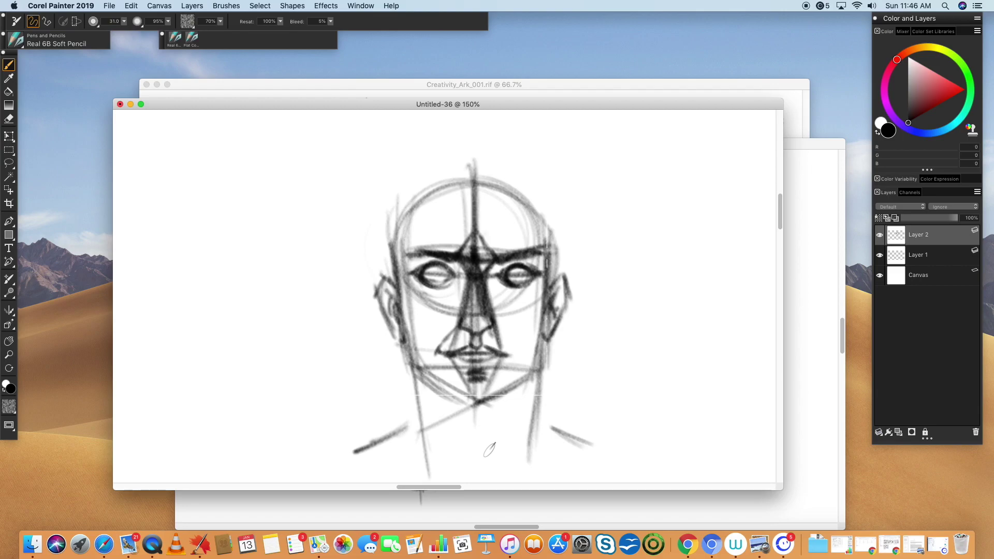
drag(546, 186, 553, 238)
drag(405, 188, 400, 254)
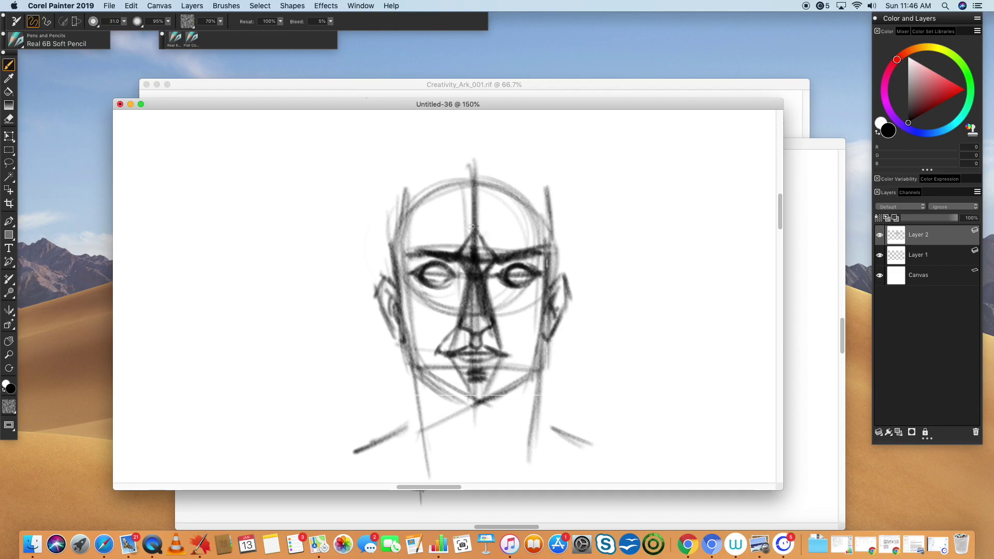
- Draw the squared outline across the top of the skull and diagonals from the outer eye corners to the nose base
drag(537, 179, 540, 231)
mouse_move(409, 193)
mouse_down()
mouse_move(538, 188)
mouse_move(412, 192)
mouse_up()
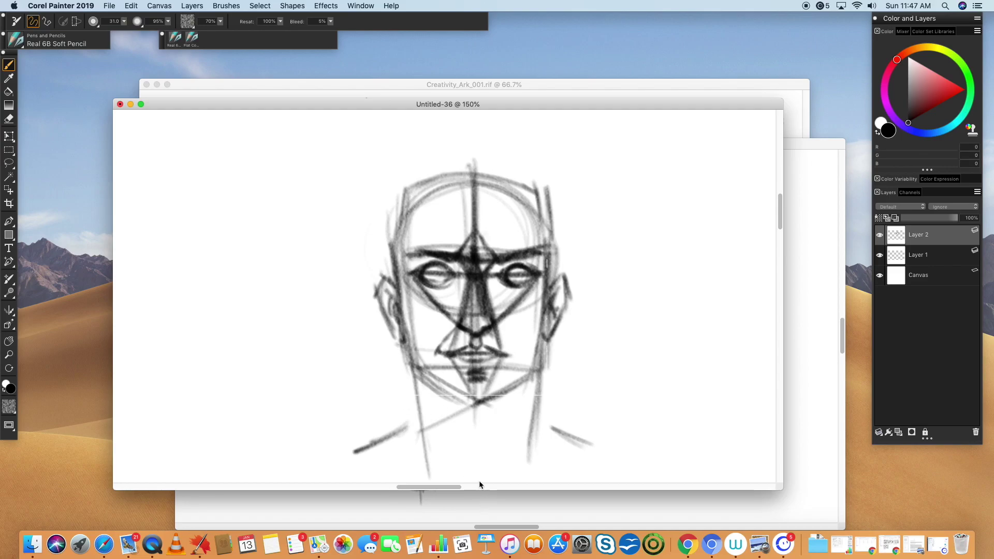
- Draw V-shaped neck muscle lines from behind the jaw to the pit of the neck, and extend both shoulder lines inward to the neck
scroll(556, 352, down, 5)
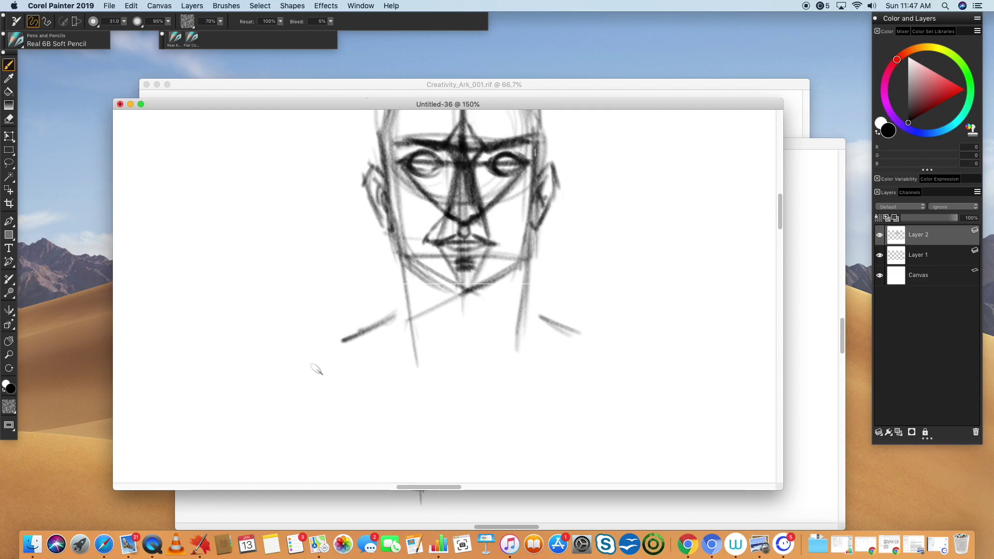
drag(463, 367, 474, 372)
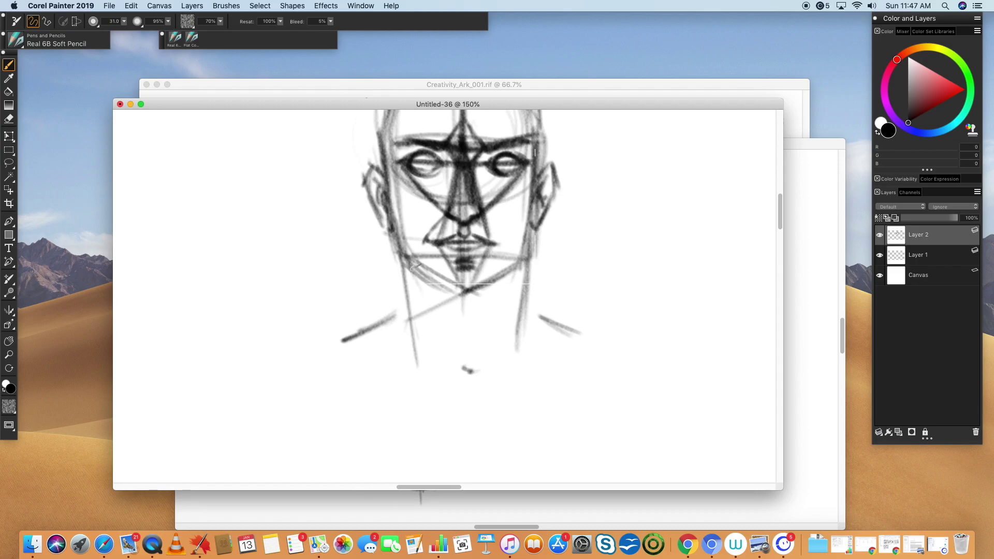
drag(407, 262, 468, 369)
drag(521, 272, 471, 366)
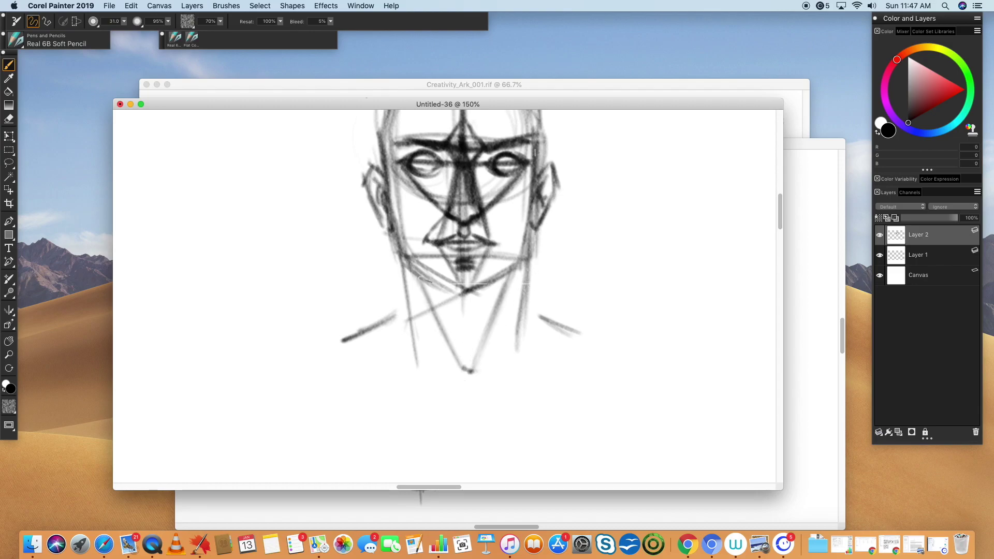
drag(396, 233, 444, 339)
drag(537, 233, 500, 309)
drag(459, 363, 479, 363)
mouse_move(566, 408)
mouse_down()
mouse_move(466, 459)
mouse_move(500, 457)
mouse_up()
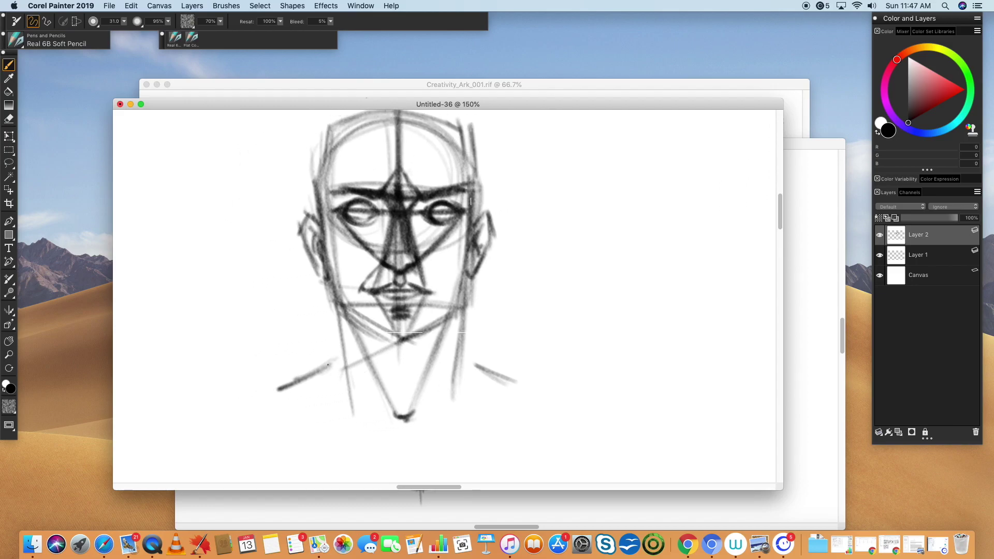
drag(464, 354, 515, 382)
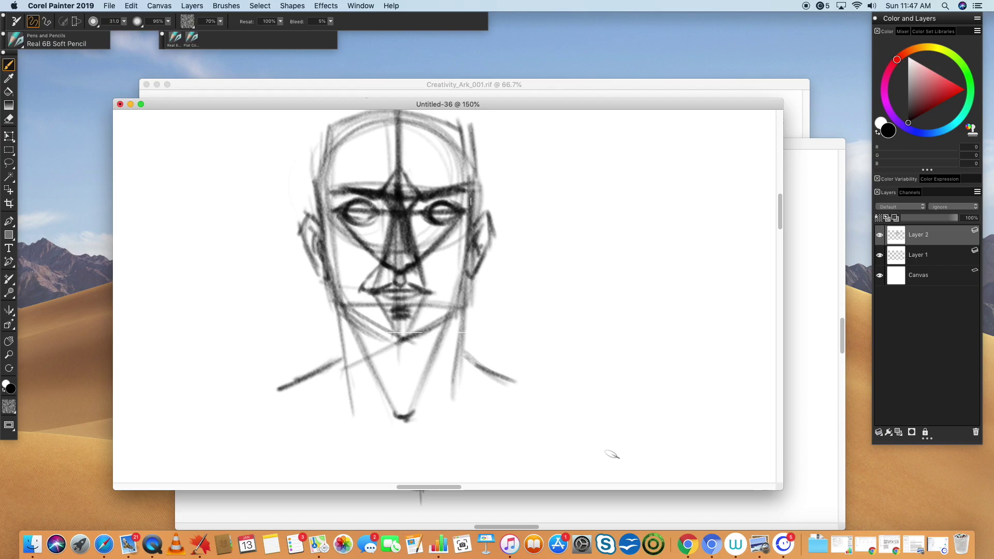
- Move the head sketch to the upper-left area of the canvas, leaving open space beside it
key(super+minus)
key(super+minus)
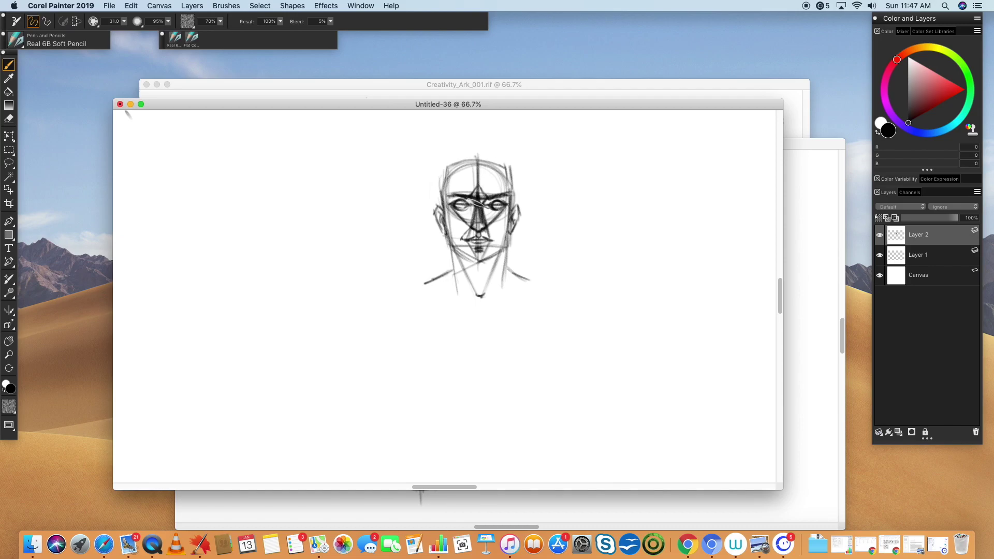
mouse_move(503, 257)
mouse_down()
mouse_move(212, 238)
mouse_move(208, 229)
mouse_up()
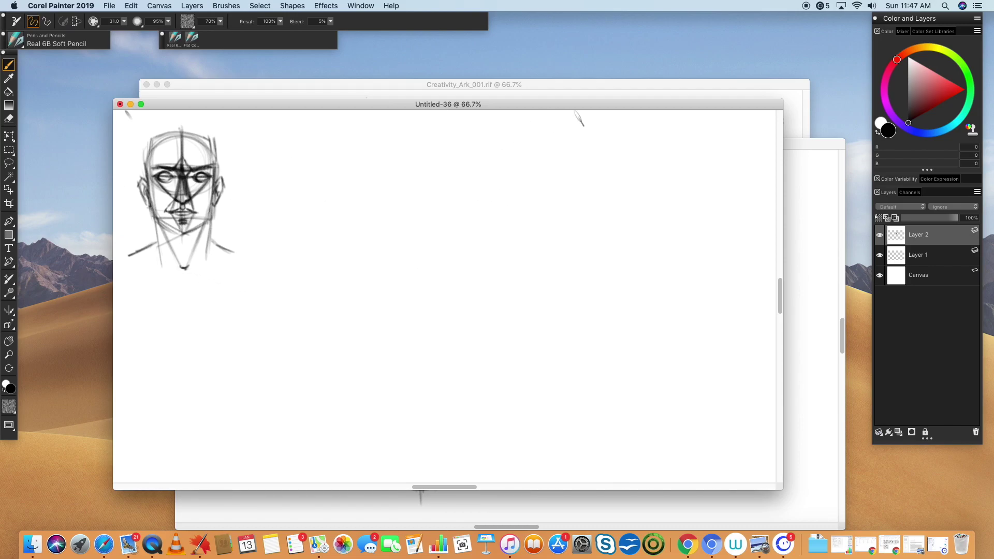
- Copy the rightmost walking stick figure from Untitled-27.rif and paste it into Untitled-36
click(807, 147)
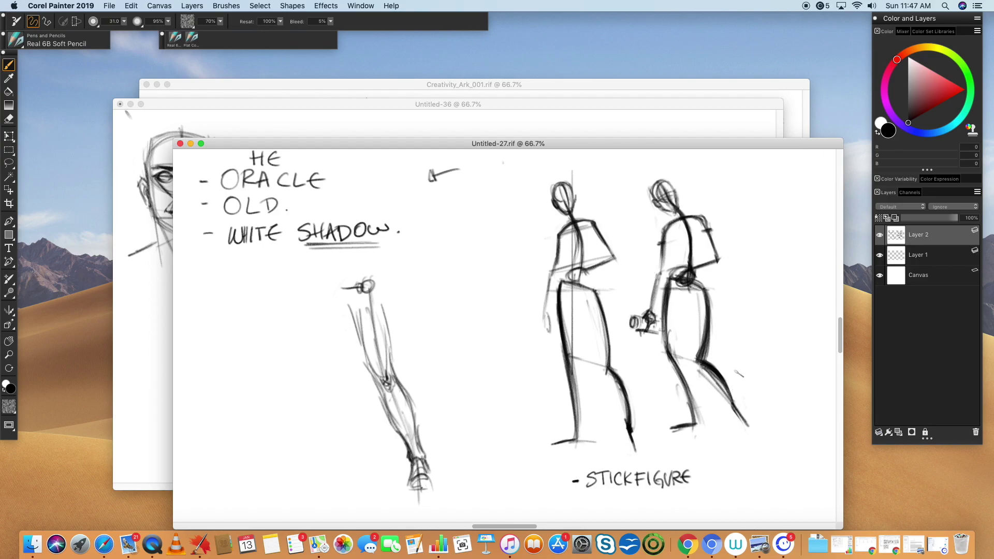
key(l)
mouse_move(775, 396)
mouse_down()
mouse_move(776, 418)
mouse_move(751, 451)
mouse_move(668, 452)
mouse_move(640, 382)
mouse_move(622, 286)
mouse_move(655, 167)
mouse_move(778, 307)
mouse_up()
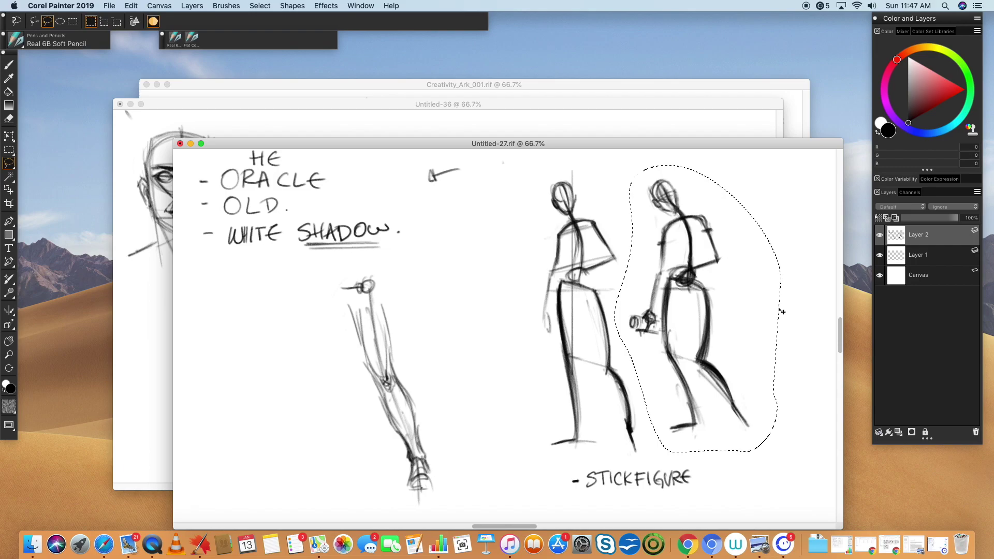
key(super+c)
click(324, 104)
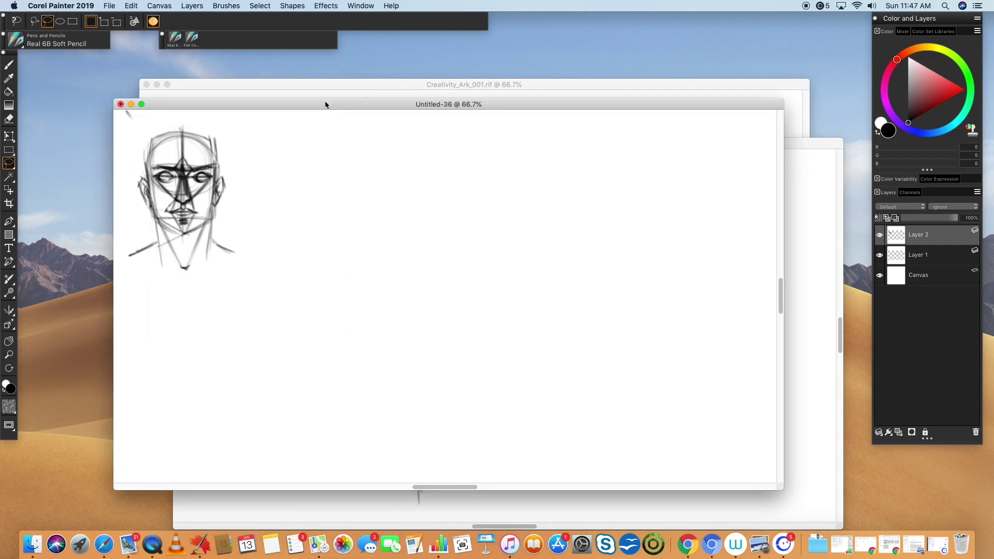
key(super+v)
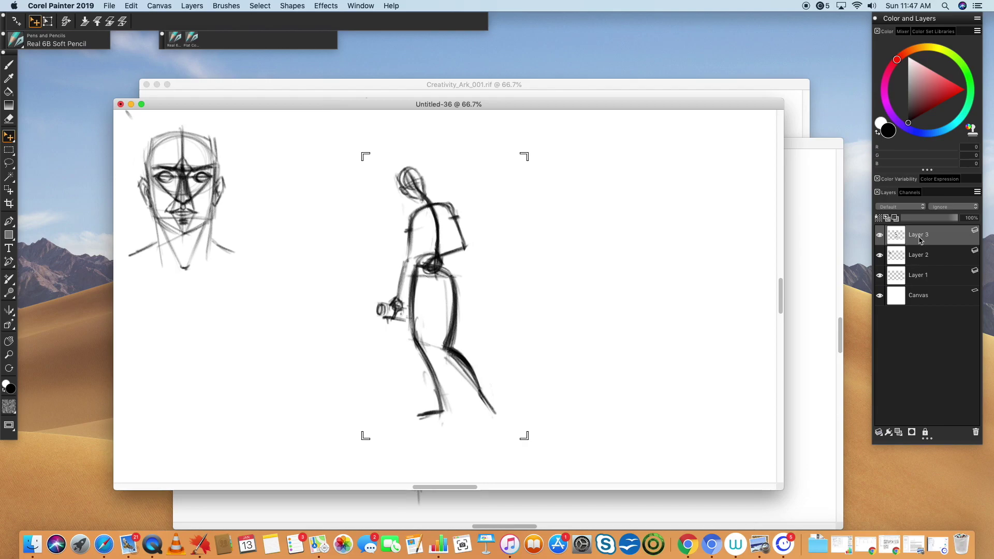
- Place the pasted figure's layer directly above the Canvas and lower its opacity to 24%
drag(917, 240, 941, 289)
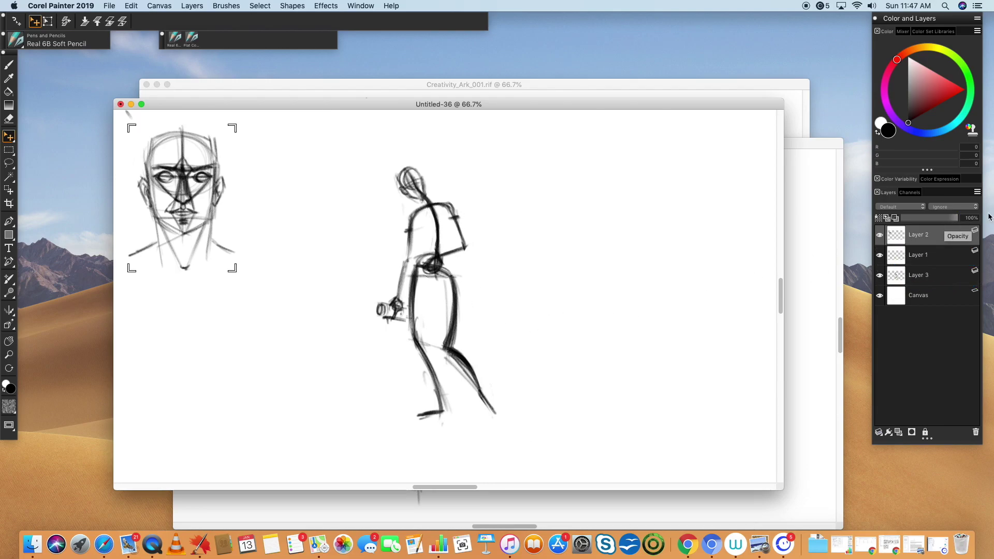
click(880, 275)
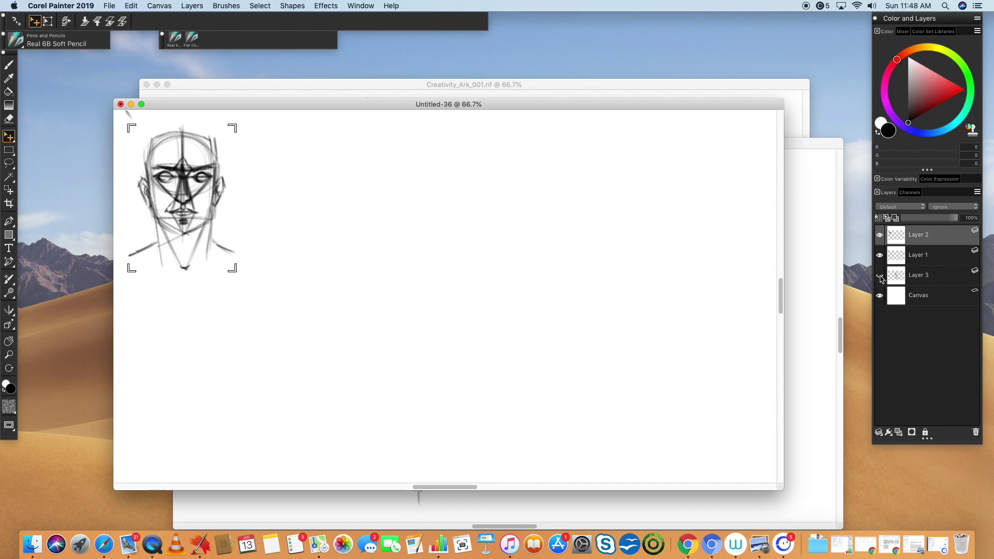
click(880, 276)
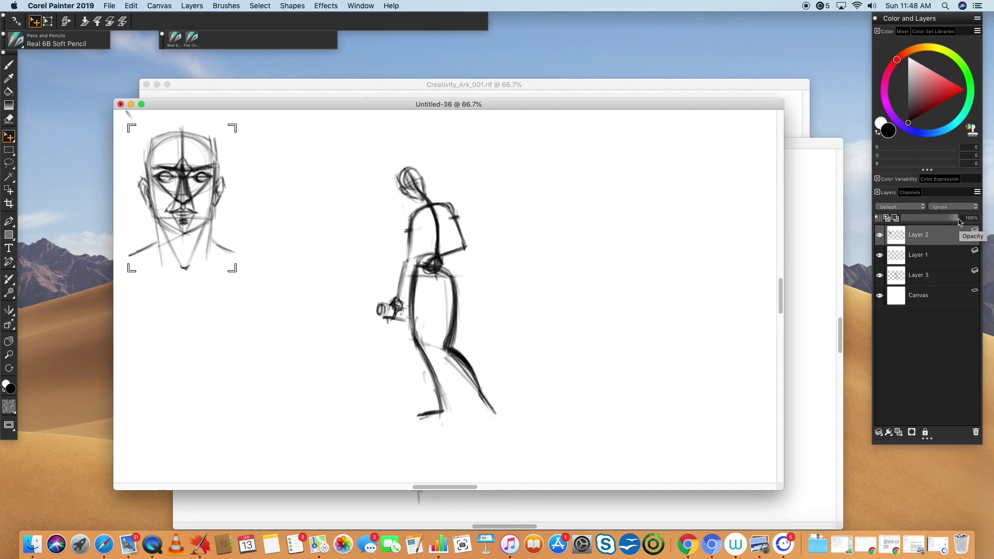
mouse_move(957, 218)
mouse_down()
mouse_move(916, 220)
mouse_move(983, 222)
mouse_move(914, 221)
mouse_up()
click(946, 279)
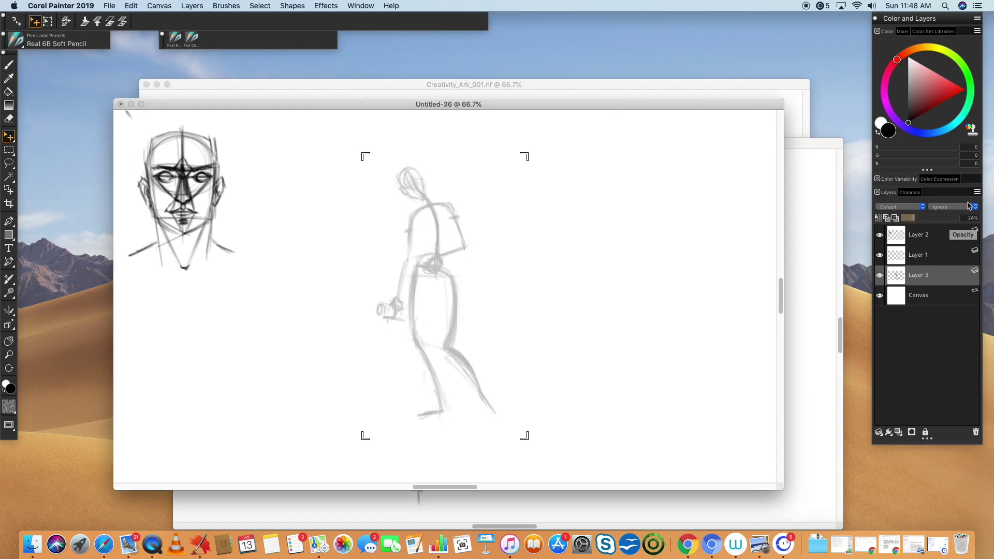
- On Layer 1, draw an arrow pointing at the figure's rear foot and trace the head with the soft pencil
click(936, 257)
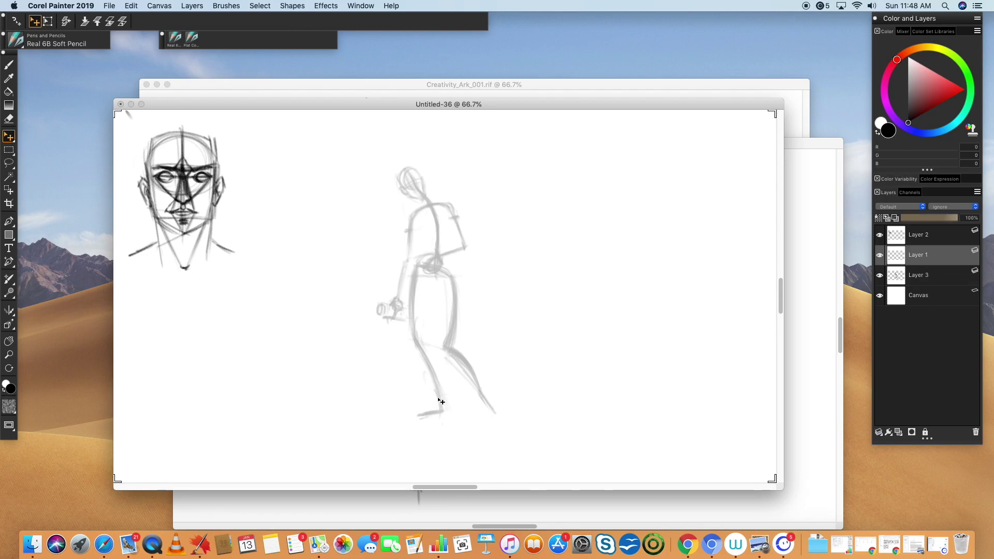
click(8, 64)
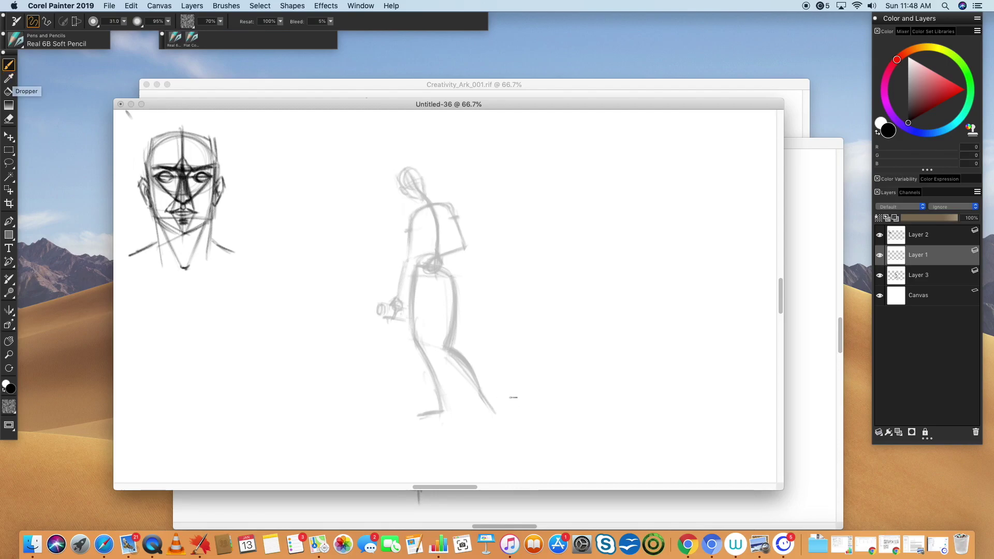
mouse_move(510, 397)
mouse_down()
mouse_move(547, 392)
mouse_move(507, 397)
mouse_up()
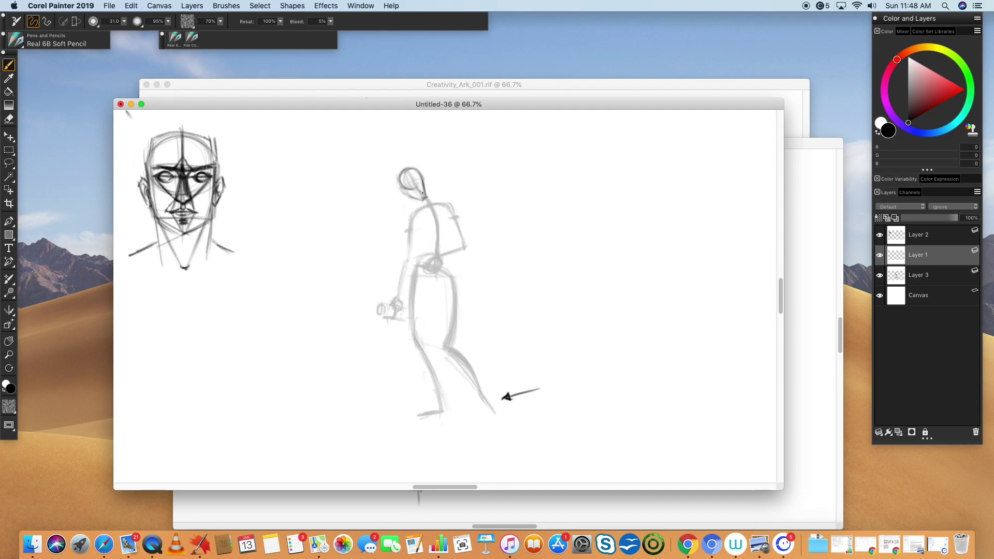
- Trace the curved spine and near shoulder, and draw a leaning axis line from the head down to the front foot
drag(423, 193, 440, 259)
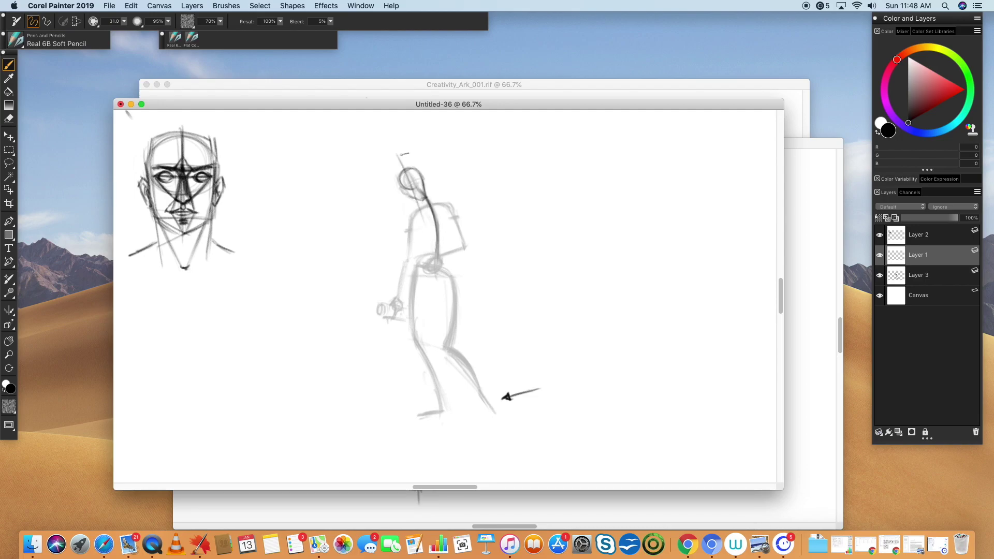
mouse_move(402, 154)
mouse_down()
mouse_move(448, 422)
mouse_move(442, 348)
mouse_move(445, 426)
mouse_up()
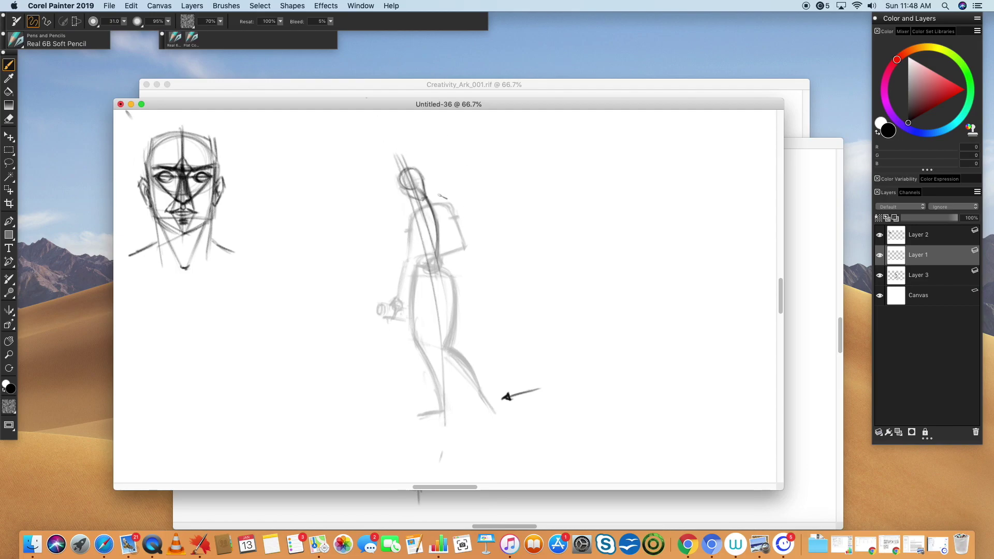
drag(414, 215, 455, 206)
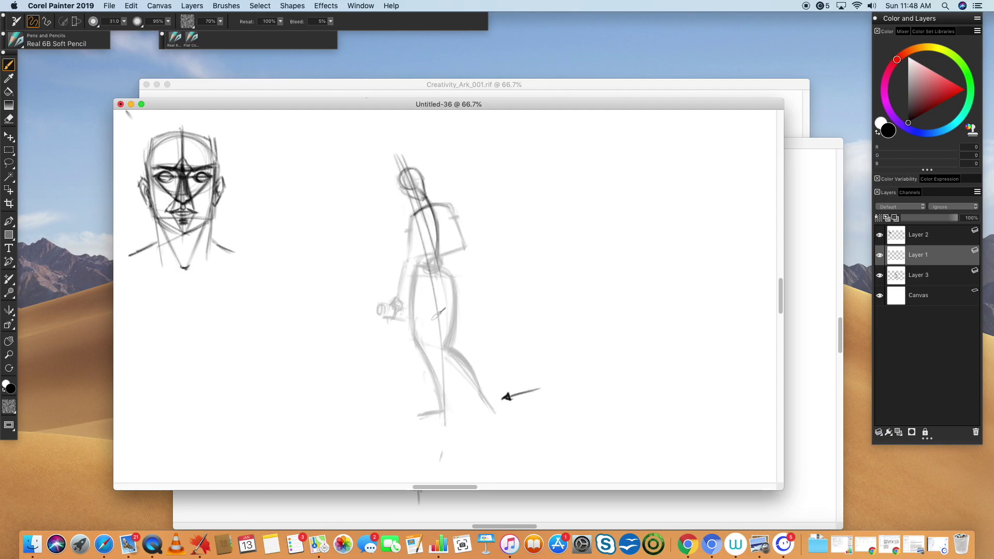
- Trace the top of the hips and the front leg through the knee down to the foot
mouse_move(420, 264)
mouse_down()
mouse_move(423, 355)
mouse_move(422, 335)
mouse_move(444, 417)
mouse_up()
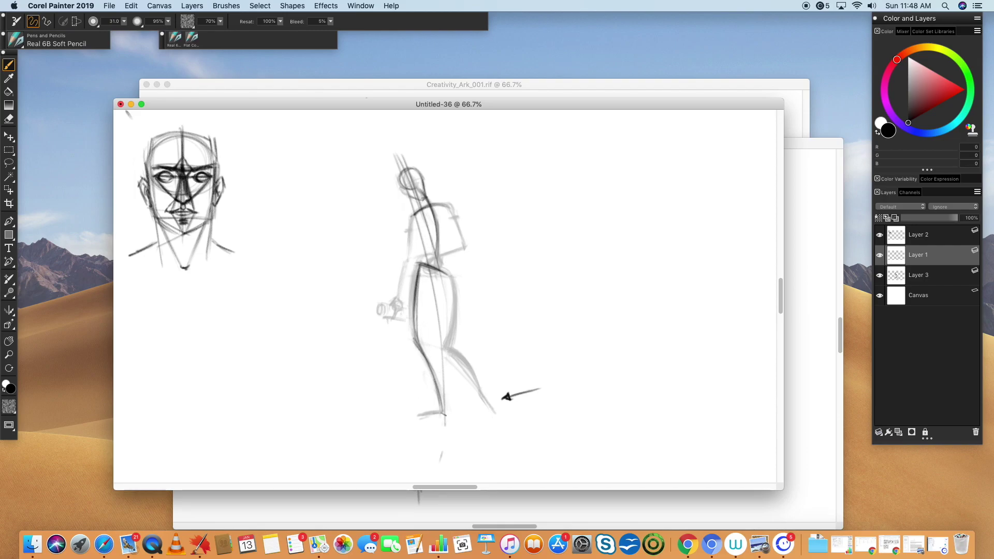
drag(418, 416, 437, 412)
drag(394, 284, 408, 288)
key(super+z)
drag(412, 335, 449, 351)
- Trace the back of the rear thigh, then add a hip line and a vertical guide down to the ground
drag(450, 275, 454, 332)
drag(453, 280, 454, 347)
mouse_move(411, 278)
mouse_down()
mouse_move(457, 280)
mouse_move(465, 430)
mouse_up()
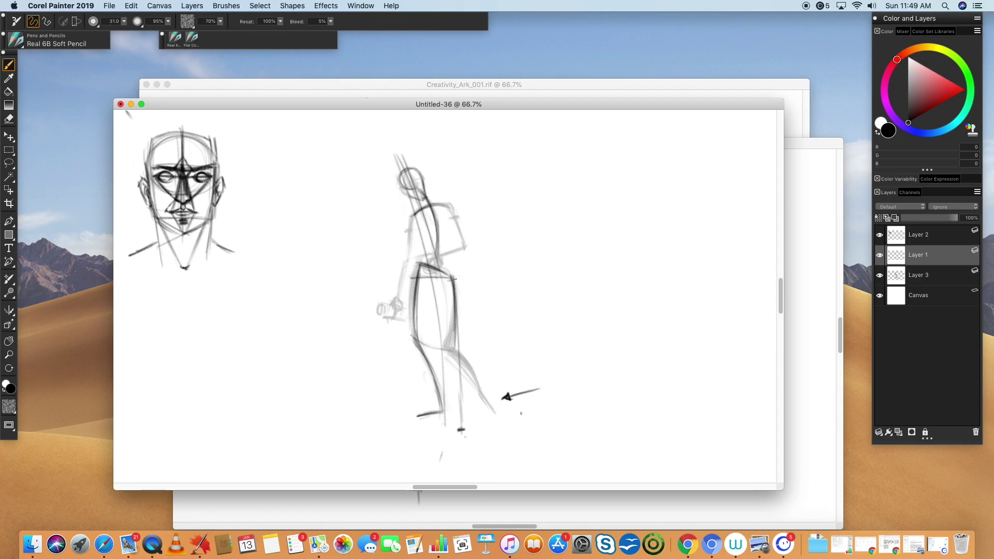
- Sketch a straighter rear leg extending back from the hip, and erase the arrow beside the rear foot
drag(454, 289, 487, 365)
drag(460, 306, 499, 393)
key(n)
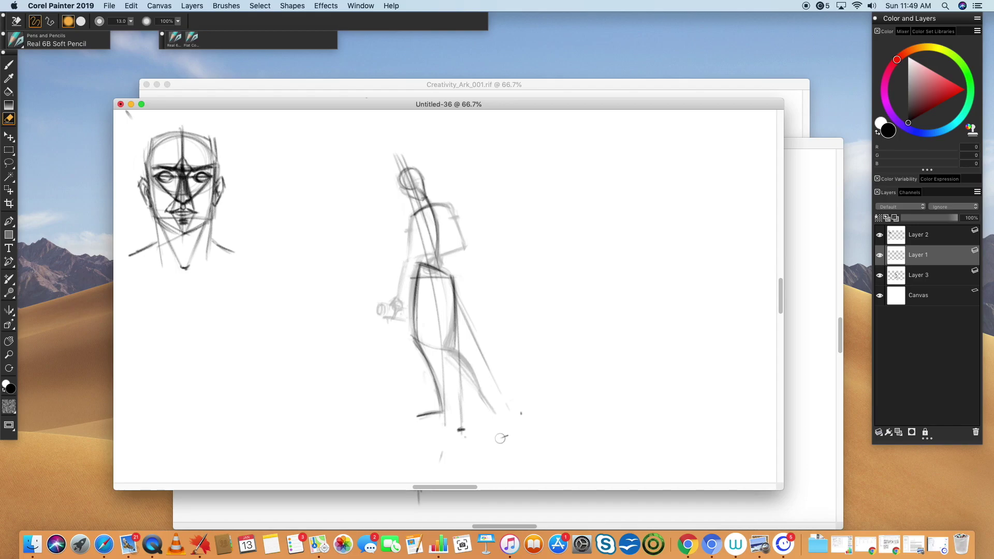
key(b)
mouse_move(452, 279)
mouse_down()
mouse_move(469, 344)
mouse_move(500, 412)
mouse_up()
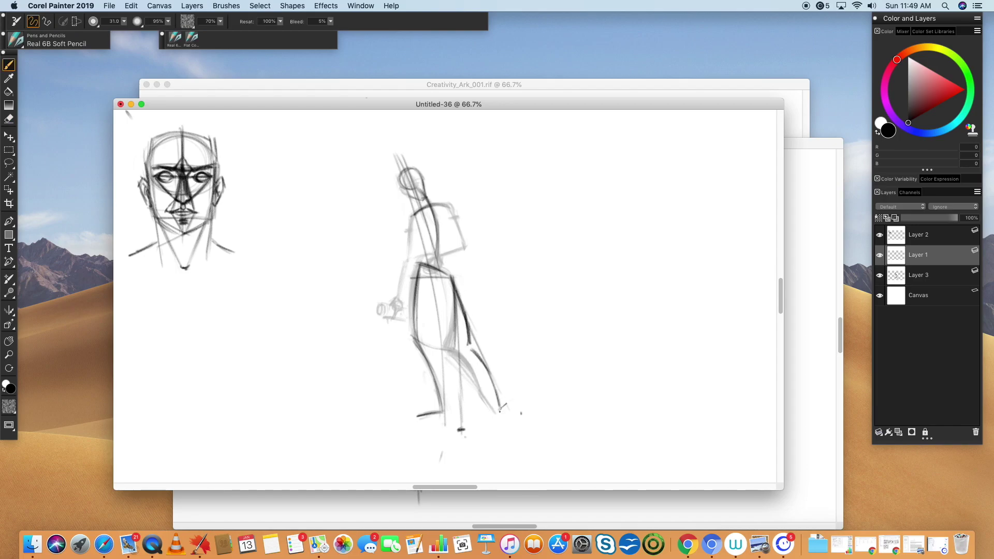
- Strengthen the straighter rear leg down to the foot, and erase the vertical guide's ground mark and the stray dot behind the foot
mouse_move(452, 280)
mouse_down()
mouse_move(464, 349)
mouse_move(506, 406)
mouse_move(503, 428)
mouse_move(461, 404)
mouse_up()
key(n)
drag(455, 349, 456, 308)
drag(521, 413, 515, 414)
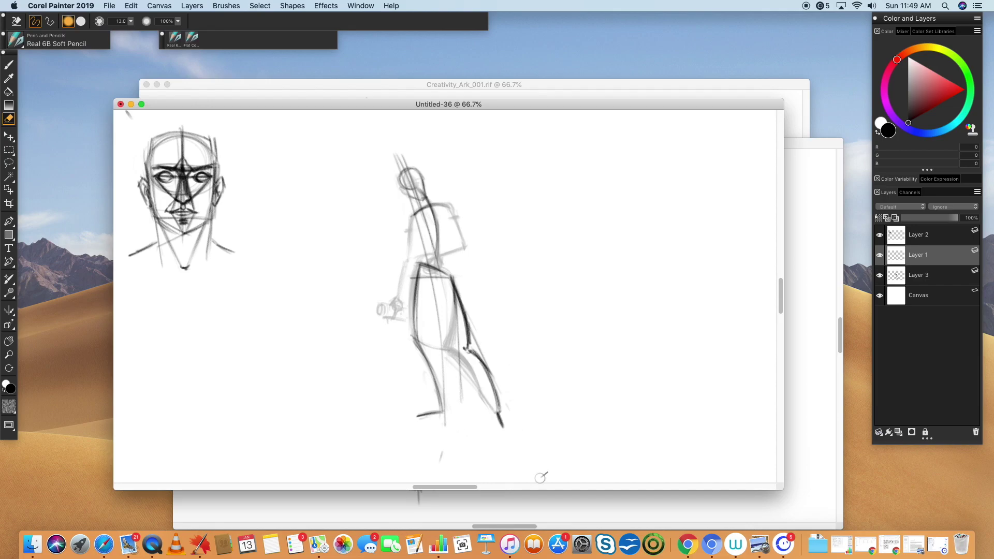
- Redraw the rear thigh and calf along the faded template figure, and erase the straighter version of the leg
key(b)
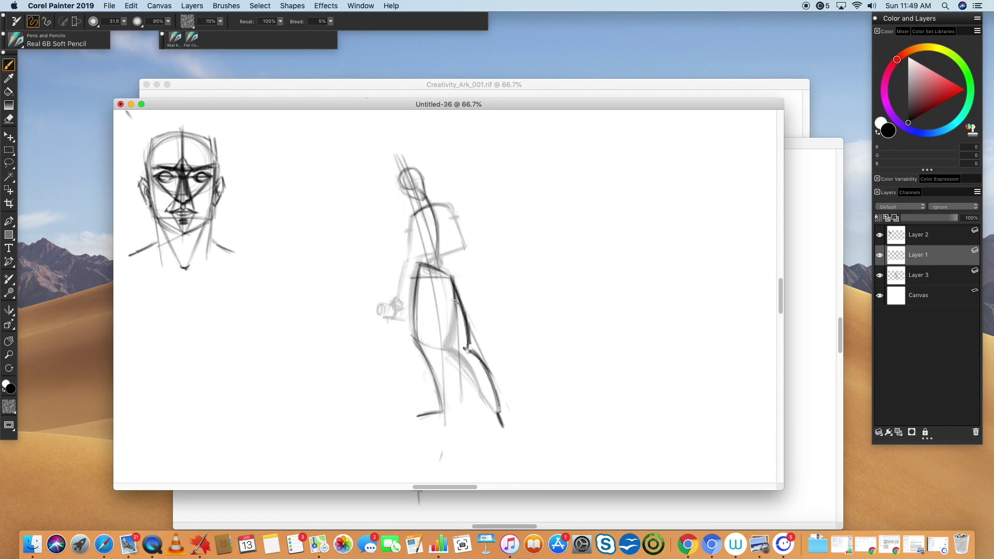
drag(455, 289, 458, 350)
mouse_move(459, 311)
mouse_down()
mouse_move(457, 360)
mouse_move(458, 347)
mouse_move(492, 409)
mouse_up()
key(n)
drag(458, 292, 495, 394)
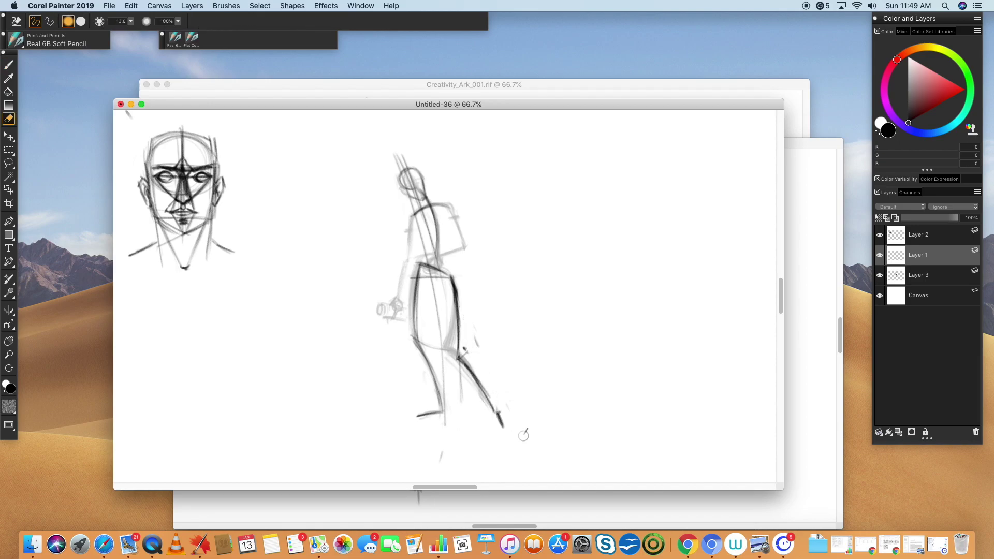
- Rework the rear foot into a thinner stroke and darken the rear leg from thigh to ankle
key(b)
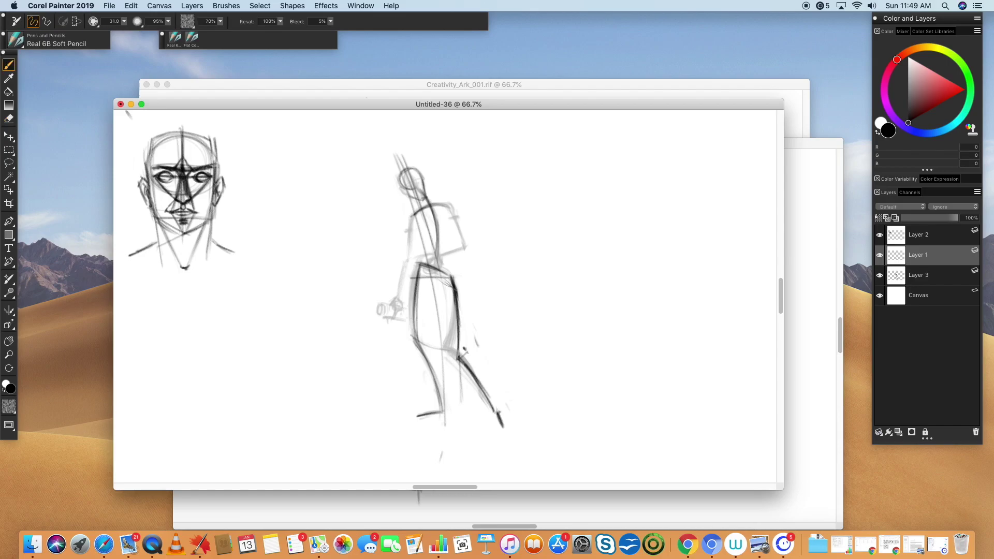
drag(496, 415, 501, 436)
mouse_move(489, 433)
mouse_down()
mouse_move(505, 424)
mouse_move(498, 429)
mouse_up()
key(e)
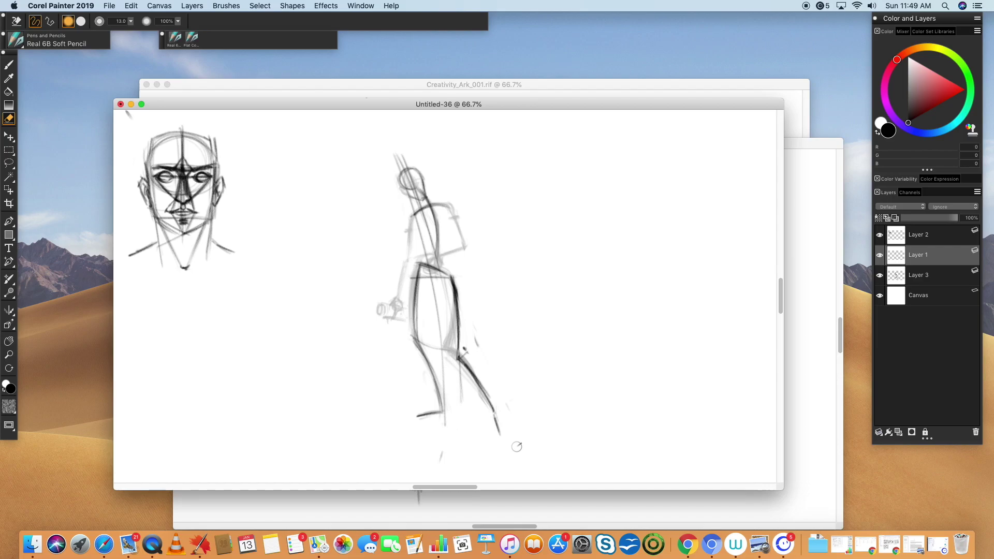
key(b)
drag(459, 360, 495, 415)
mouse_move(494, 415)
mouse_down()
mouse_move(458, 355)
mouse_move(459, 328)
mouse_up()
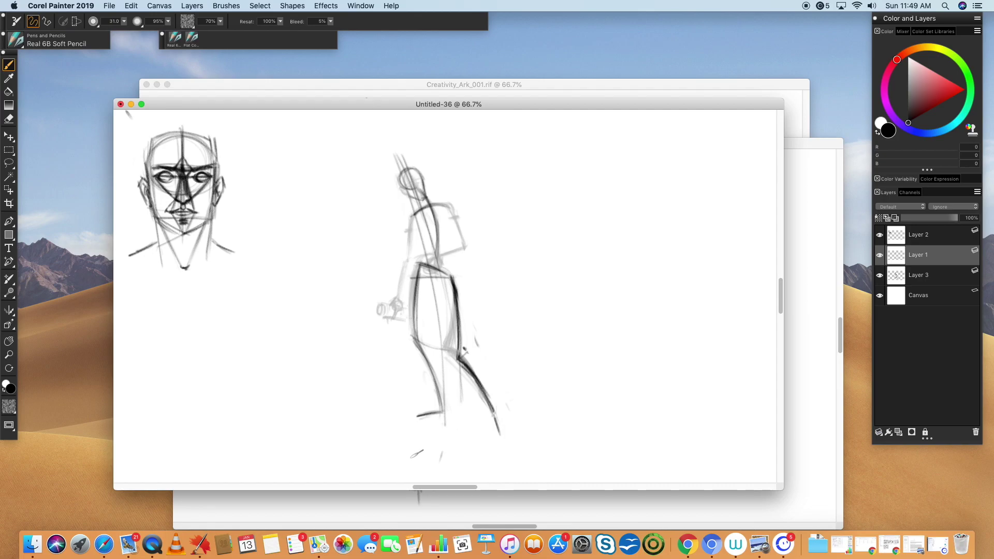
- Trace both arms of the figure with the gripping hand and upper-arm marks, and add the waist curve joining torso and hips
drag(414, 218, 408, 264)
mouse_move(413, 220)
mouse_down()
mouse_move(392, 301)
mouse_move(396, 318)
mouse_move(410, 301)
mouse_move(405, 309)
mouse_up()
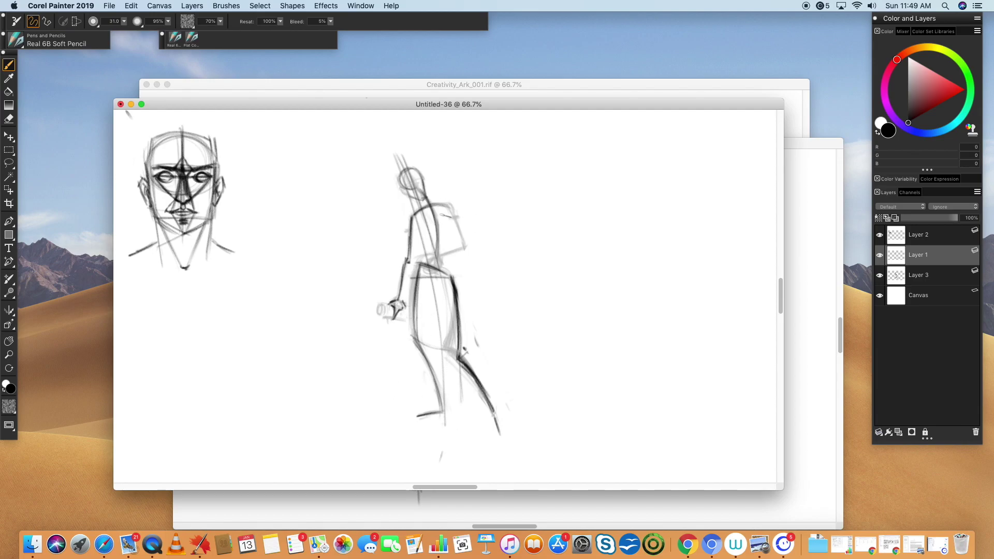
mouse_move(449, 207)
mouse_down()
mouse_move(432, 206)
mouse_move(454, 211)
mouse_move(465, 248)
mouse_move(471, 235)
mouse_move(436, 257)
mouse_up()
key(super+z)
drag(446, 220, 458, 217)
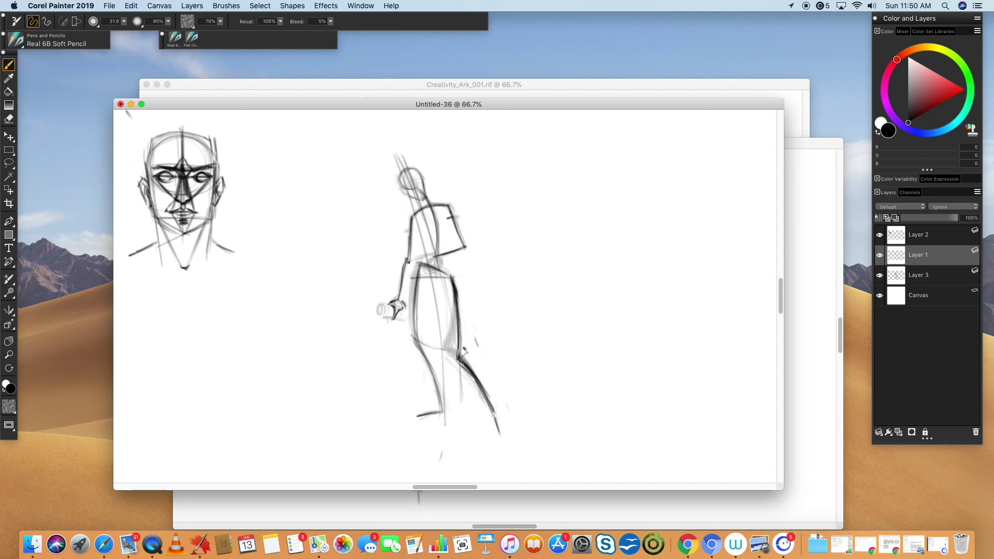
drag(437, 255, 422, 267)
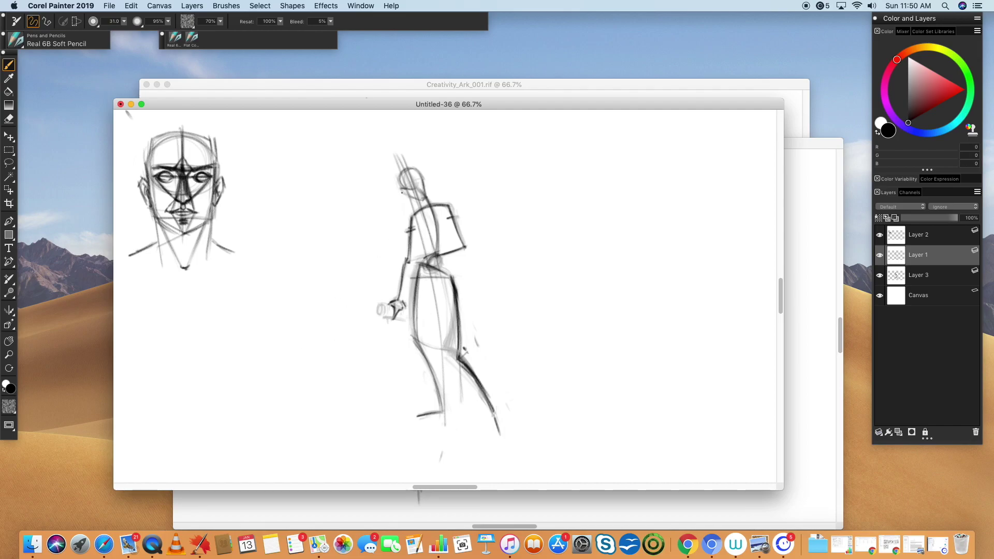
- Touch up the figure's neck and handwrite the heading "ANTOGIST." beside its head
mouse_move(397, 185)
mouse_down()
mouse_move(399, 170)
mouse_move(411, 167)
mouse_move(433, 206)
mouse_up()
drag(456, 145, 468, 137)
mouse_move(471, 144)
mouse_down()
mouse_move(479, 132)
mouse_move(487, 145)
mouse_up()
drag(480, 132, 496, 134)
drag(512, 132, 523, 143)
mouse_move(536, 133)
mouse_down()
mouse_move(529, 143)
mouse_move(544, 144)
mouse_up()
drag(537, 133, 555, 139)
- Double-underline the heading and handwrite "GOOD + EVIL" below it
mouse_move(480, 154)
mouse_down()
mouse_move(512, 153)
mouse_move(522, 181)
mouse_move(557, 181)
mouse_up()
mouse_move(571, 171)
mouse_down()
mouse_move(571, 180)
mouse_move(602, 171)
mouse_up()
drag(603, 169, 613, 179)
drag(617, 168, 621, 178)
- Circle "GOOD + EVIL" with a double ellipse and strike it through with two diagonal lines
drag(501, 180, 600, 141)
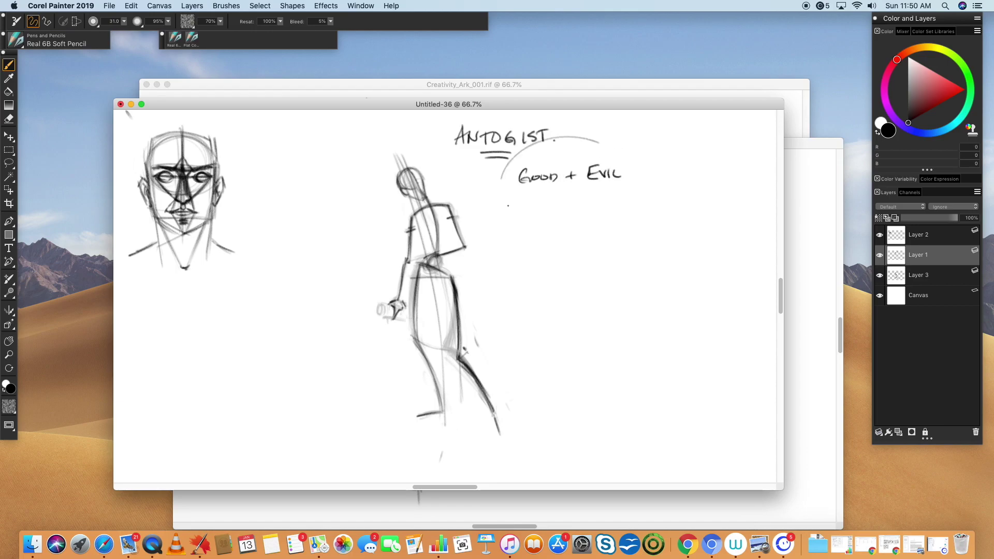
drag(508, 205, 580, 141)
mouse_move(521, 161)
mouse_down()
mouse_move(518, 203)
mouse_move(594, 217)
mouse_move(536, 145)
mouse_up()
mouse_move(530, 193)
mouse_down()
mouse_move(617, 139)
mouse_move(613, 149)
mouse_move(531, 147)
mouse_up()
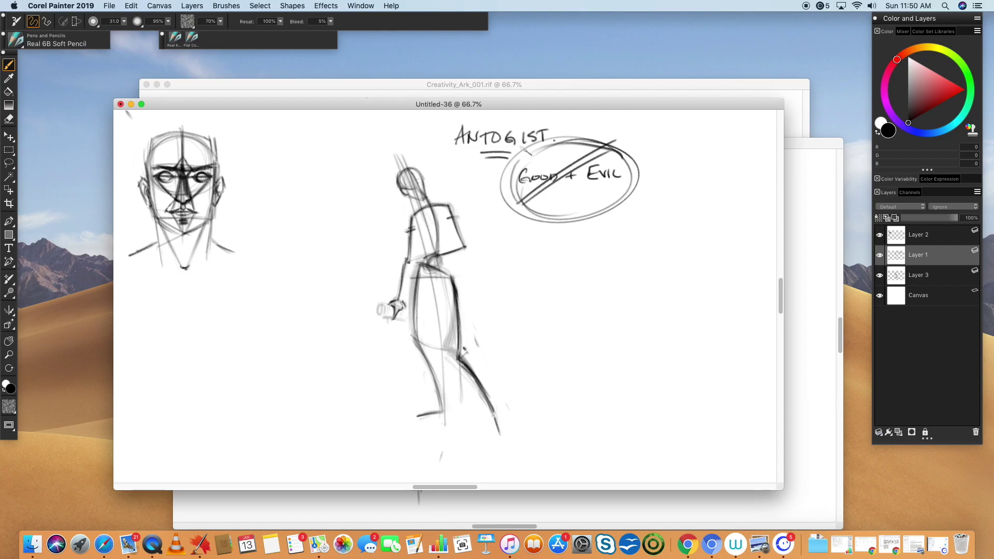
- Darken the front leg from hip to shin and rework the curved line joining torso and hips
mouse_move(419, 266)
mouse_down()
mouse_move(415, 339)
mouse_move(436, 384)
mouse_up()
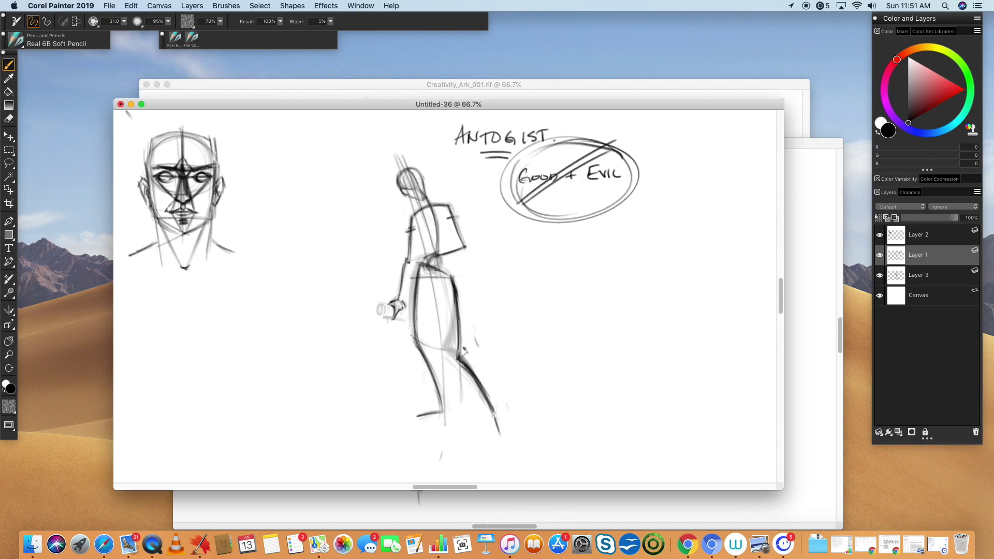
mouse_move(434, 258)
mouse_down()
mouse_move(437, 270)
mouse_move(437, 232)
mouse_up()
key(super+z)
- Handwrite "LEICA REEL" on two lines below the circled note
mouse_move(544, 254)
mouse_down()
mouse_move(557, 283)
mouse_move(579, 282)
mouse_move(579, 270)
mouse_up()
mouse_move(586, 259)
mouse_down()
mouse_move(586, 281)
mouse_move(603, 280)
mouse_up()
mouse_move(608, 280)
mouse_down()
mouse_move(614, 258)
mouse_move(620, 280)
mouse_up()
drag(609, 270, 619, 269)
mouse_move(547, 295)
mouse_down()
mouse_move(545, 317)
mouse_move(561, 314)
mouse_up()
mouse_move(570, 296)
mouse_down()
mouse_move(574, 314)
mouse_move(593, 314)
mouse_up()
drag(597, 296, 612, 311)
- Handwrite "ANIMATIC" in quotation marks below "LEICA REEL" and underline it twice
drag(519, 327, 519, 338)
mouse_move(524, 338)
mouse_down()
mouse_move(534, 342)
mouse_move(527, 335)
mouse_up()
mouse_move(528, 336)
mouse_down()
mouse_move(530, 360)
mouse_move(531, 348)
mouse_up()
mouse_move(535, 359)
mouse_down()
mouse_move(545, 336)
mouse_move(549, 358)
mouse_up()
mouse_move(553, 357)
mouse_down()
mouse_move(559, 341)
mouse_move(569, 356)
mouse_up()
mouse_move(570, 356)
mouse_down()
mouse_move(578, 340)
mouse_move(577, 349)
mouse_up()
drag(580, 342, 598, 340)
drag(590, 342, 598, 356)
mouse_move(616, 343)
mouse_down()
mouse_move(616, 355)
mouse_move(625, 340)
mouse_up()
drag(632, 327, 631, 338)
drag(543, 366, 609, 365)
drag(547, 372, 597, 371)
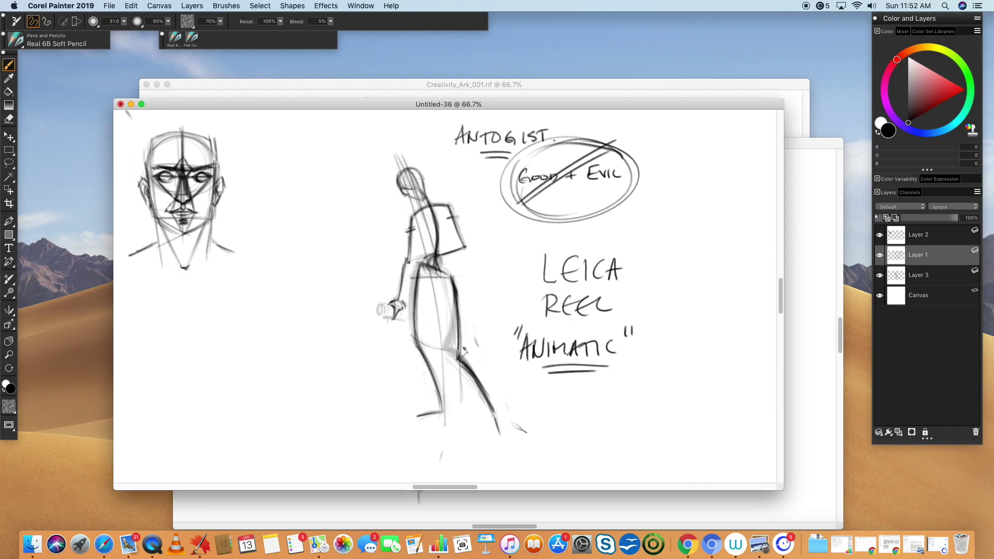
- Sketch a large light circle around the figure's head and darken the front arm
mouse_move(411, 143)
mouse_down()
mouse_move(408, 213)
mouse_move(420, 148)
mouse_up()
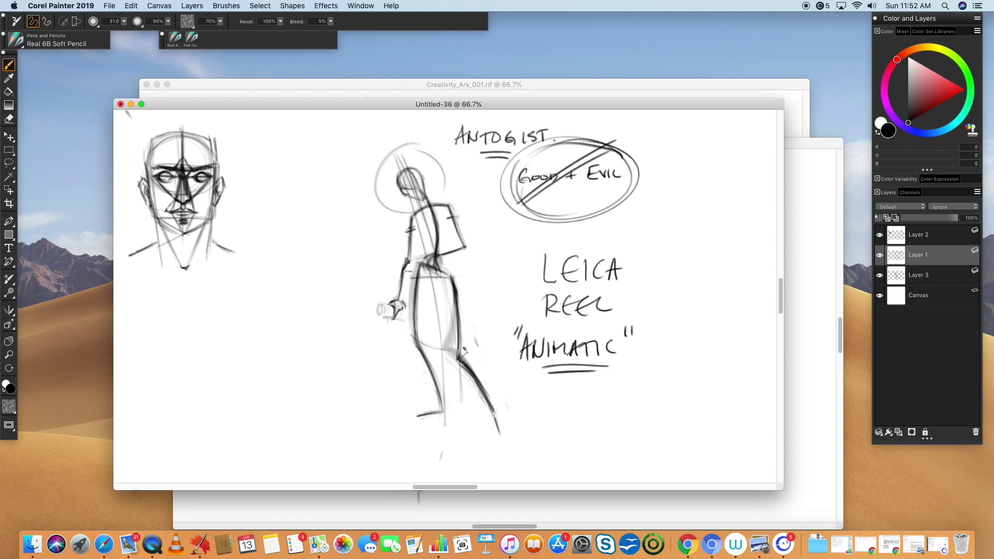
drag(412, 232, 413, 270)
key(n)
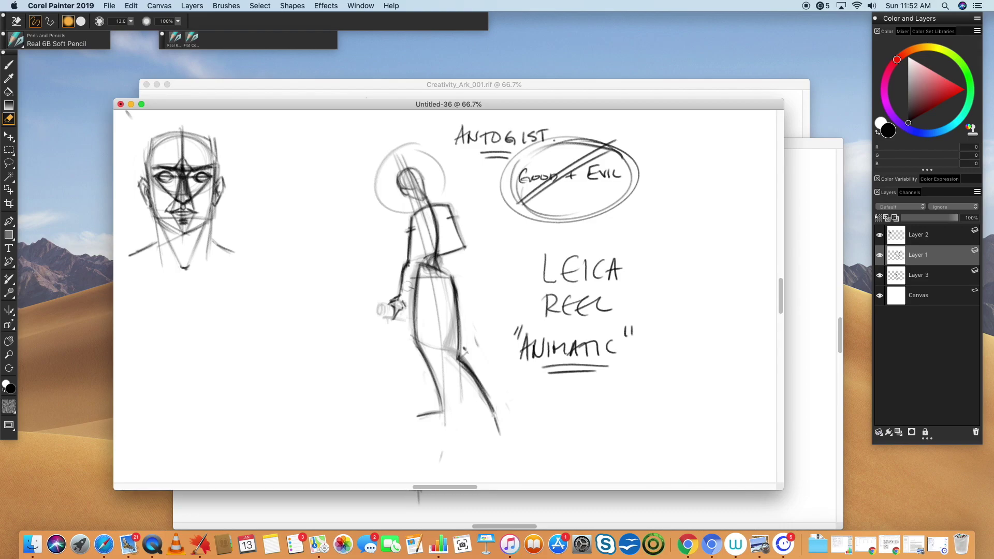
key(b)
- Fade Layer 1 to 62% opacity and hide Layer 3 and Layer 2
drag(957, 218, 938, 225)
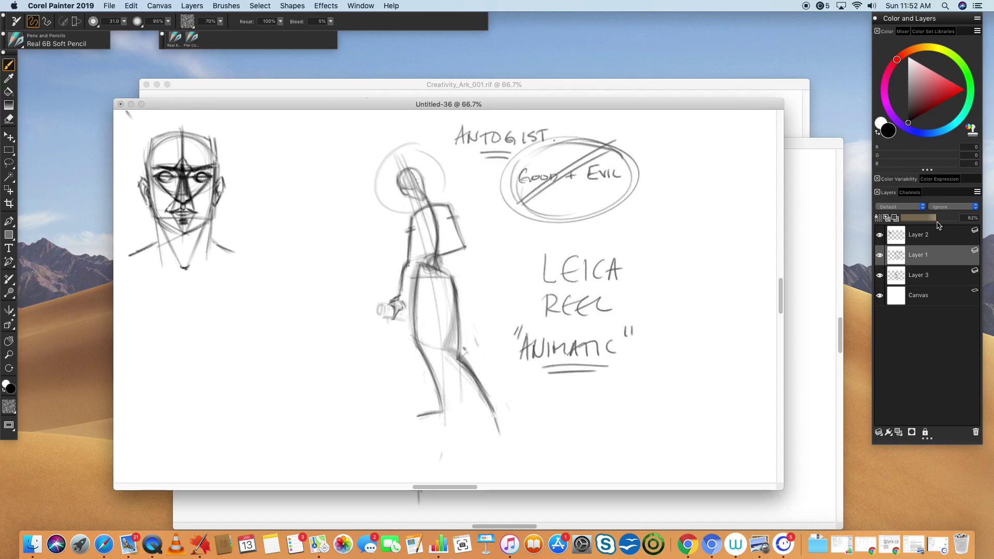
click(880, 275)
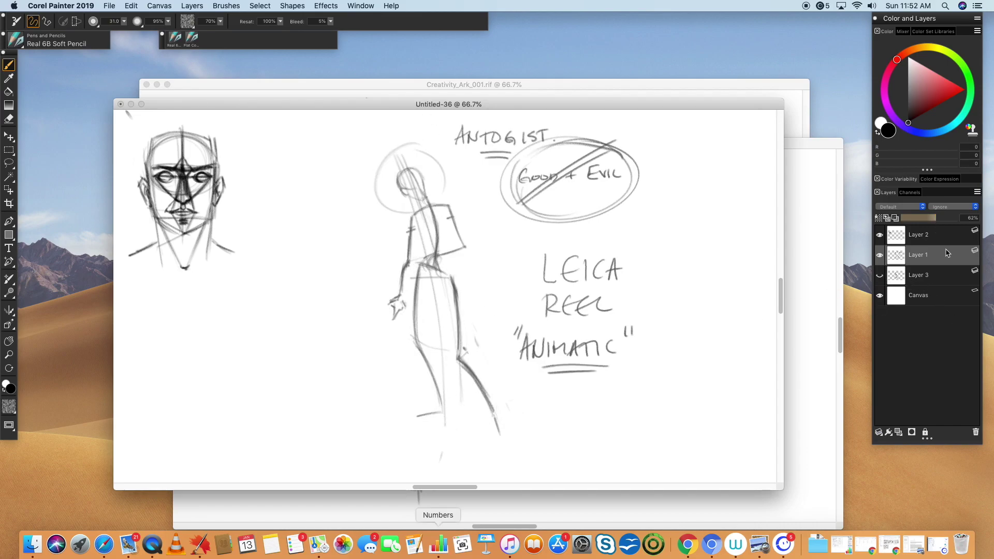
click(880, 235)
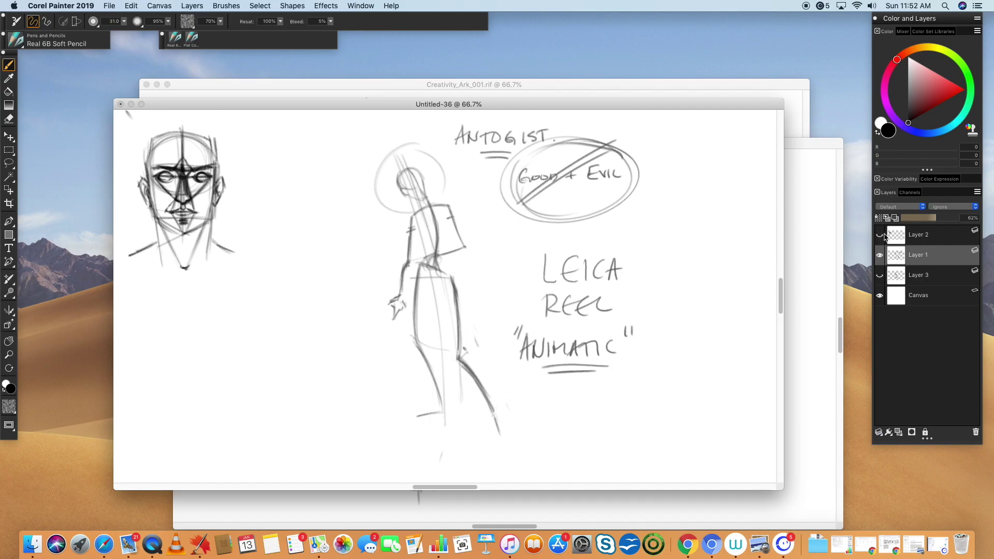
- Add a new layer above Layer 1 and enlarge the drawing window for a 150% view of the figure
click(899, 432)
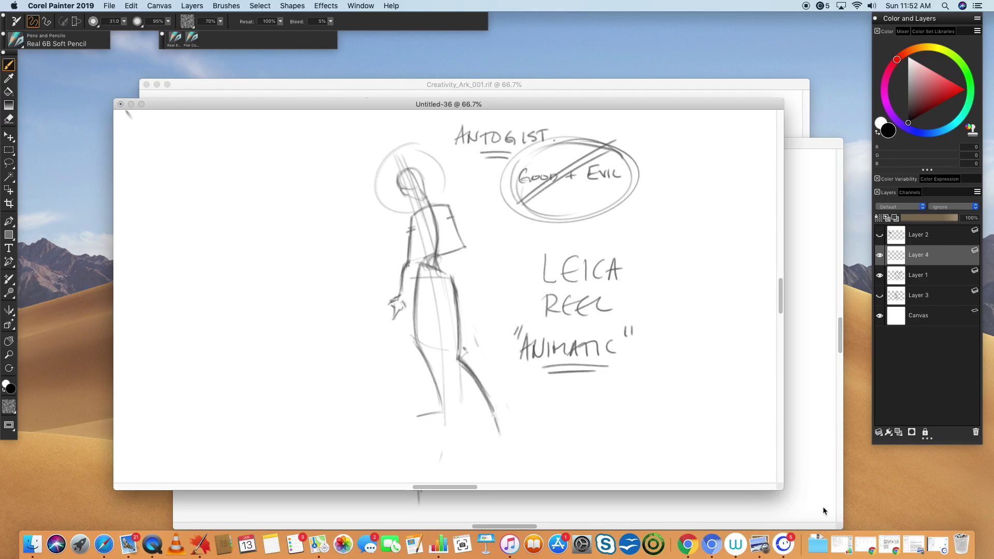
key(super+plus)
key(super+plus)
key(super+plus)
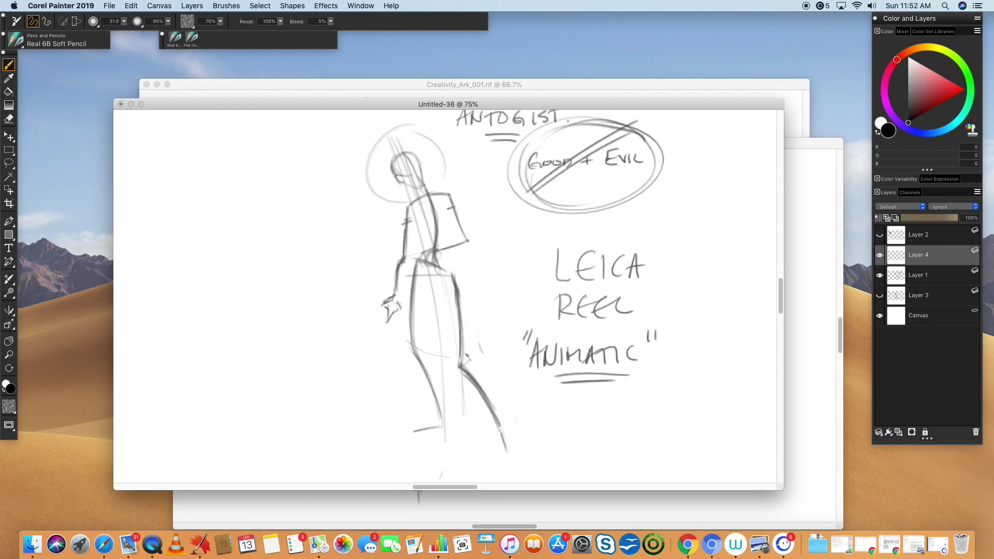
mouse_move(557, 229)
mouse_down()
mouse_move(598, 372)
mouse_move(561, 386)
mouse_up()
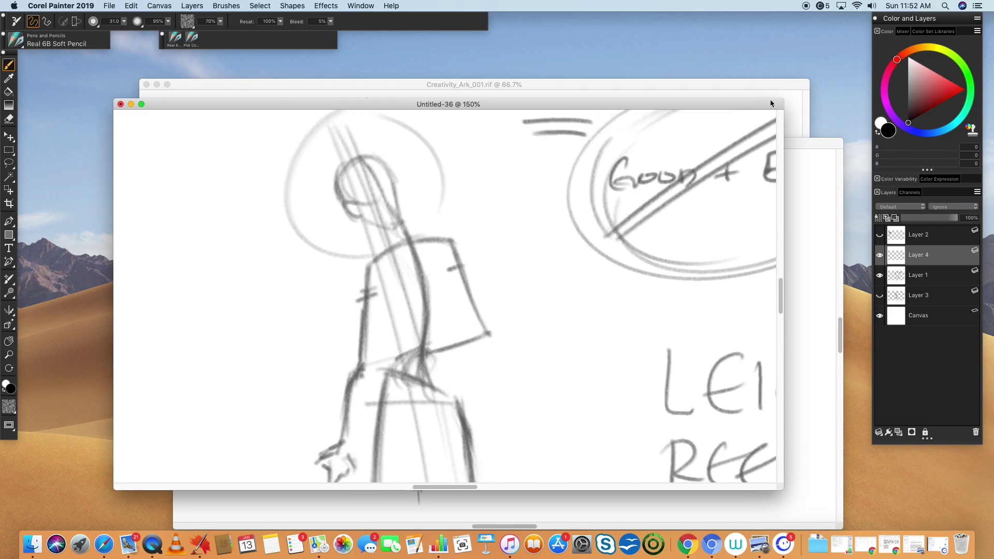
drag(782, 100, 865, 27)
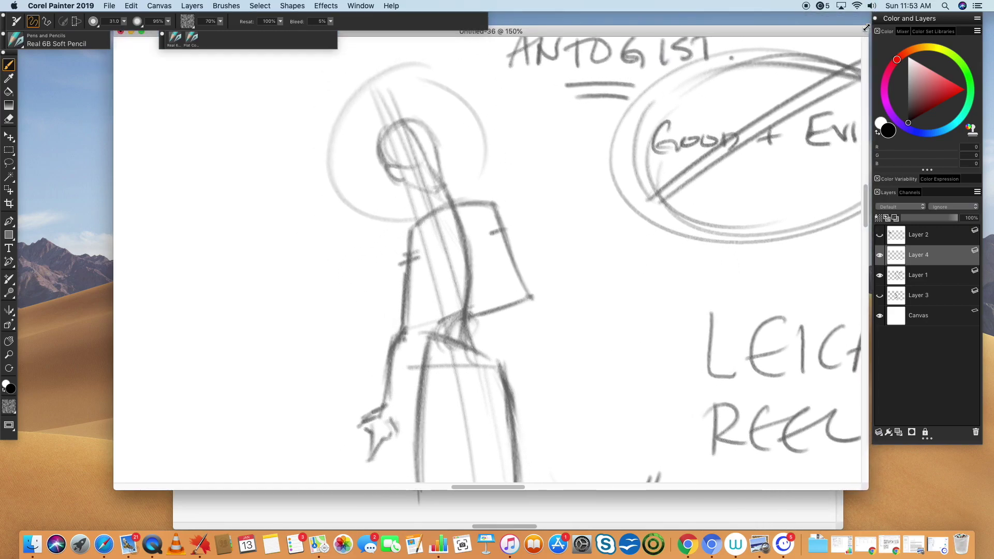
drag(111, 492, 4, 547)
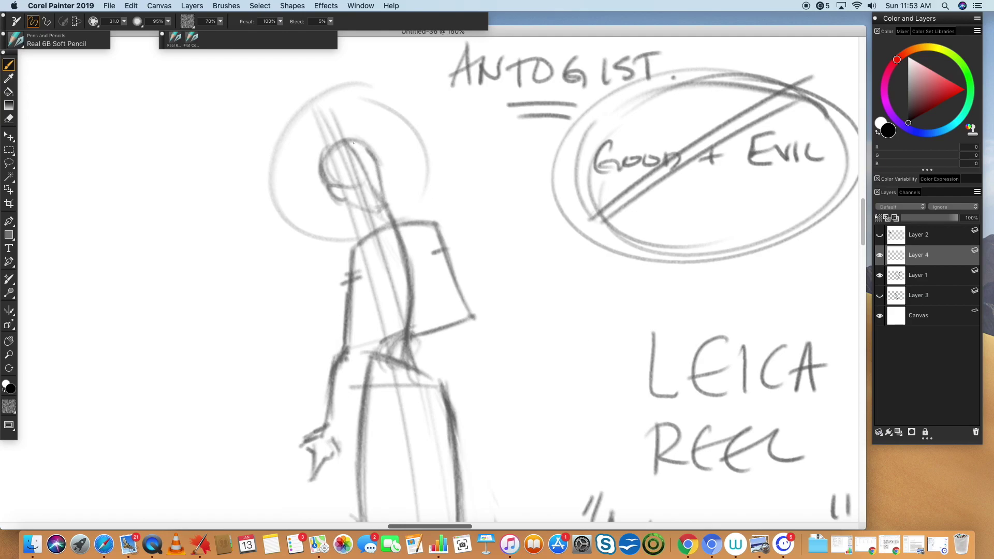
- Draw the head on the new layer as a dark skull circle with an outer cranium arc and a jaw line
mouse_move(330, 180)
mouse_down()
mouse_move(356, 142)
mouse_move(359, 190)
mouse_move(327, 149)
mouse_move(376, 170)
mouse_move(324, 166)
mouse_move(372, 152)
mouse_move(330, 149)
mouse_move(376, 164)
mouse_up()
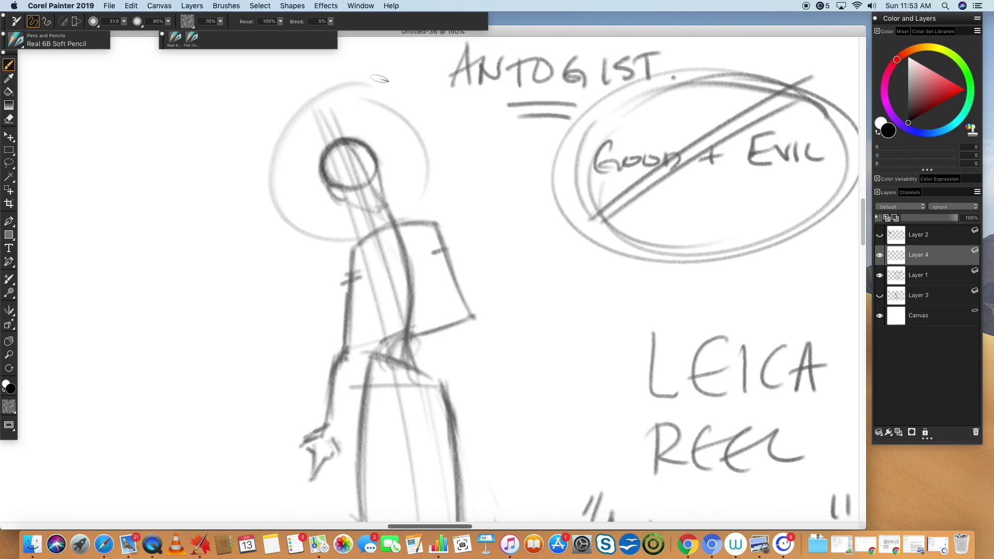
drag(377, 158, 391, 207)
mouse_move(336, 192)
mouse_down()
mouse_move(367, 211)
mouse_move(389, 205)
mouse_move(358, 211)
mouse_move(399, 204)
mouse_move(380, 176)
mouse_move(329, 142)
mouse_move(313, 174)
mouse_up()
mouse_move(363, 149)
mouse_down()
mouse_move(324, 160)
mouse_move(316, 187)
mouse_move(315, 177)
mouse_move(332, 192)
mouse_move(318, 180)
mouse_move(337, 142)
mouse_move(373, 157)
mouse_move(317, 155)
mouse_move(327, 143)
mouse_move(338, 141)
mouse_move(319, 184)
mouse_up()
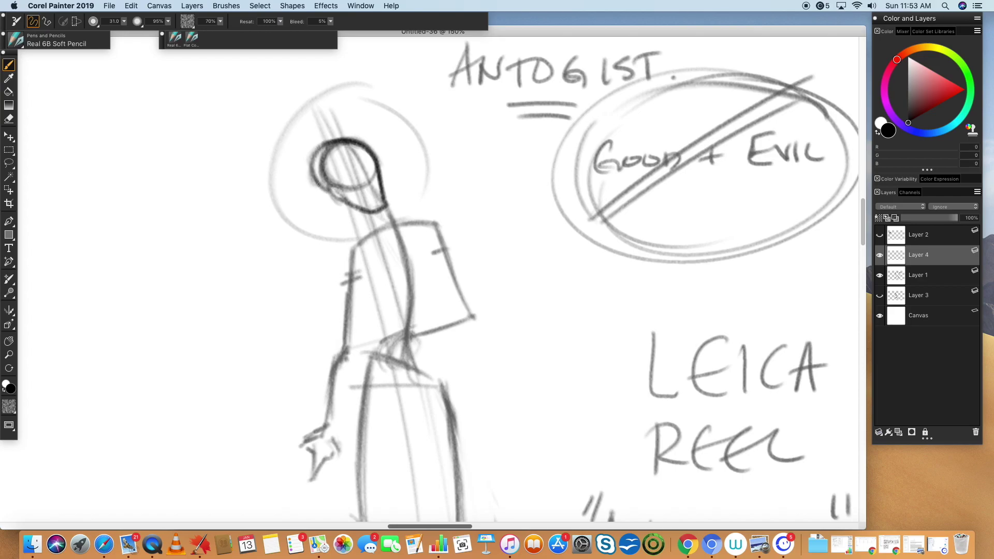
drag(349, 146, 385, 208)
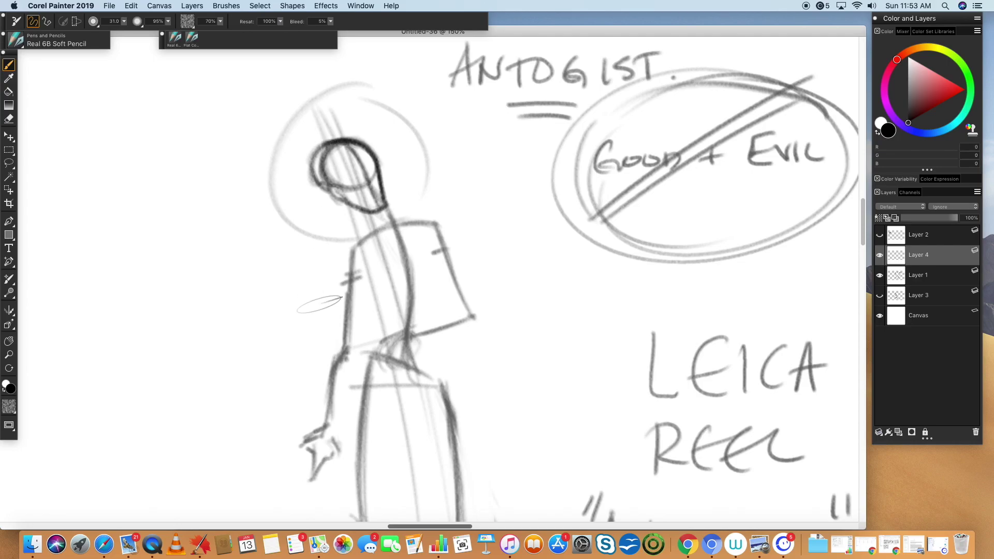
mouse_move(357, 139)
mouse_down()
mouse_move(315, 157)
mouse_move(337, 138)
mouse_move(374, 157)
mouse_move(322, 146)
mouse_up()
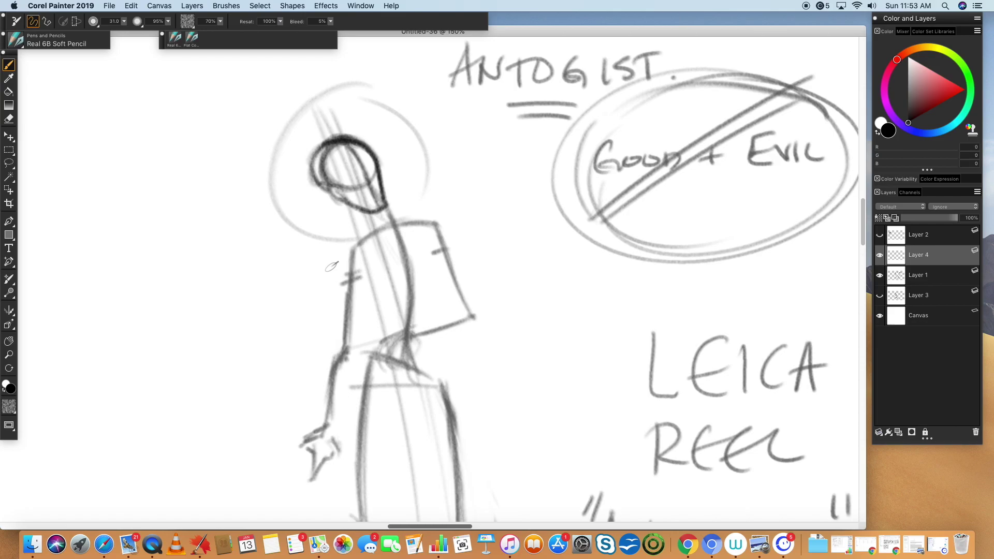
- Erase the head's surplus overlapping strokes, and add the lower face contour and a short neck line
key(n)
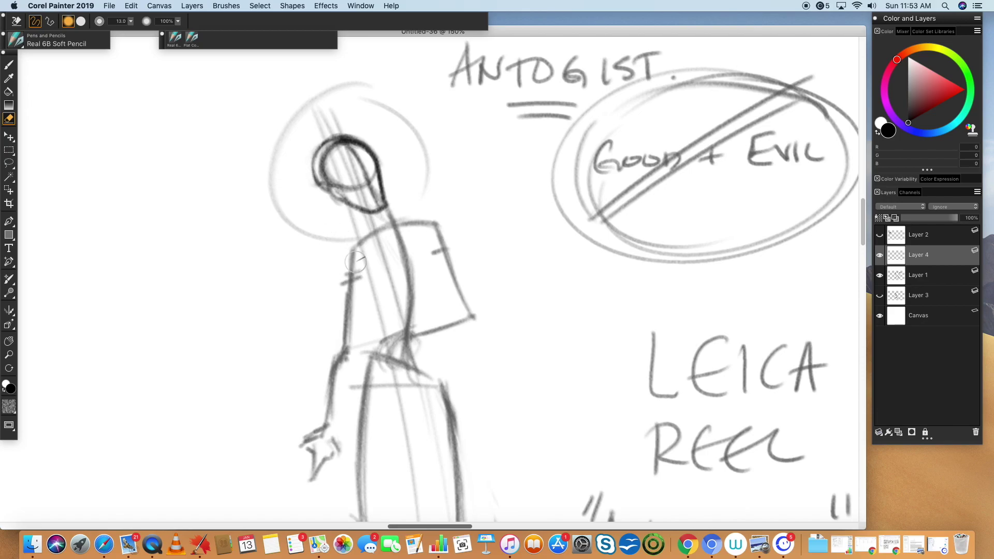
key(b)
mouse_move(327, 184)
mouse_down()
mouse_move(325, 199)
mouse_move(344, 200)
mouse_up()
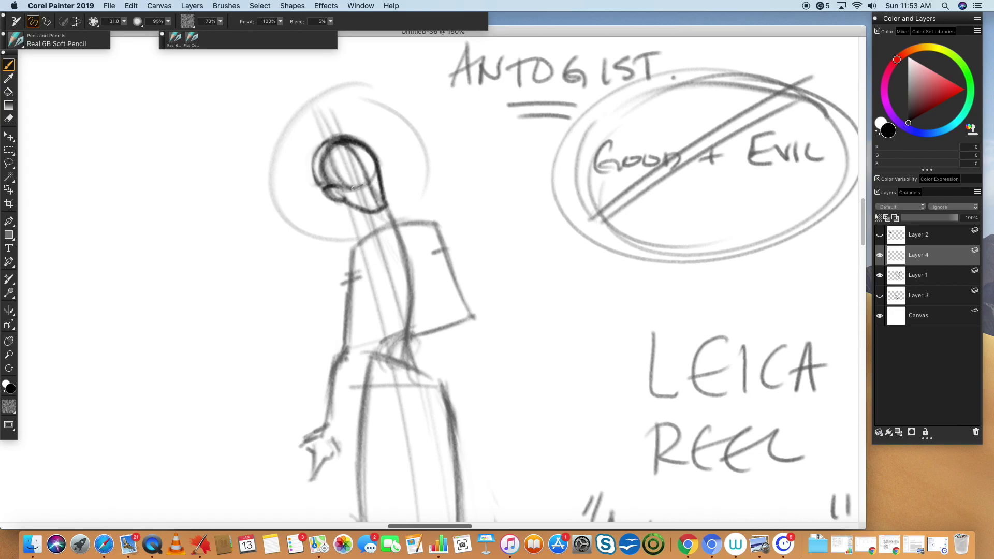
mouse_move(377, 207)
mouse_down()
mouse_move(360, 192)
mouse_move(390, 224)
mouse_up()
key(n)
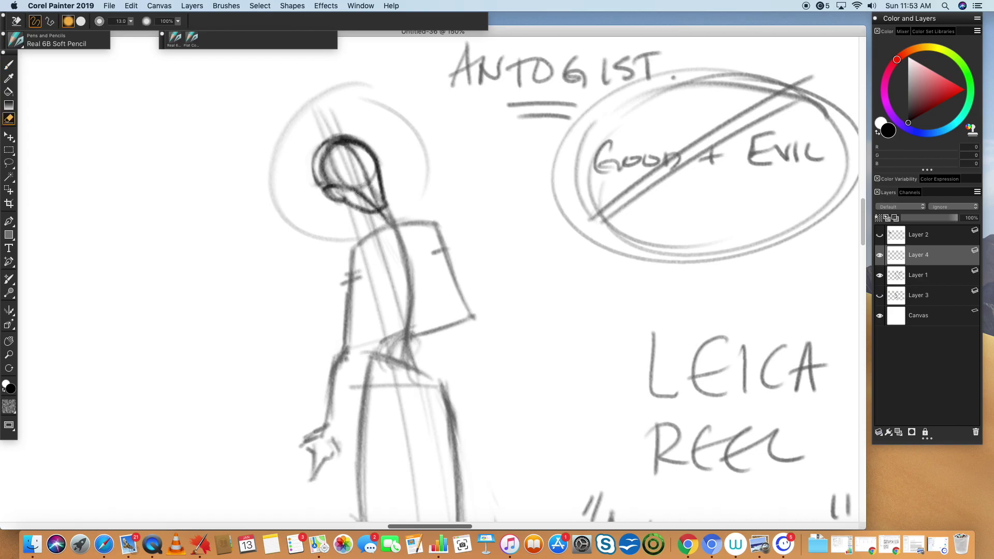
mouse_move(357, 192)
mouse_down()
mouse_move(370, 204)
mouse_move(333, 164)
mouse_move(365, 183)
mouse_move(371, 175)
mouse_up()
key(b)
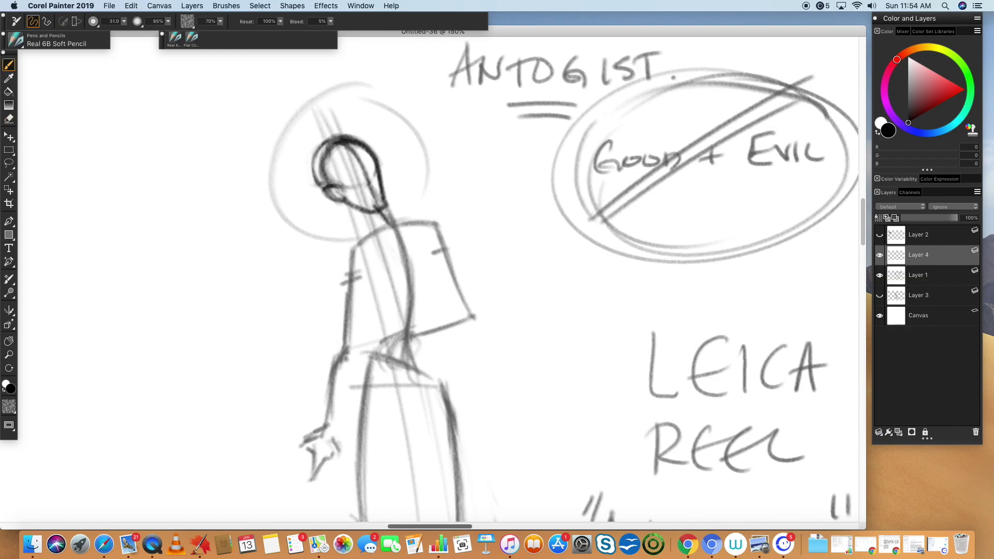
- Strengthen the spine curve below the neck and rough in the chest with curved strokes from the shoulder
mouse_move(380, 212)
mouse_down()
mouse_move(396, 227)
mouse_move(384, 216)
mouse_move(368, 256)
mouse_up()
mouse_move(395, 224)
mouse_down()
mouse_move(415, 341)
mouse_move(408, 247)
mouse_move(410, 335)
mouse_up()
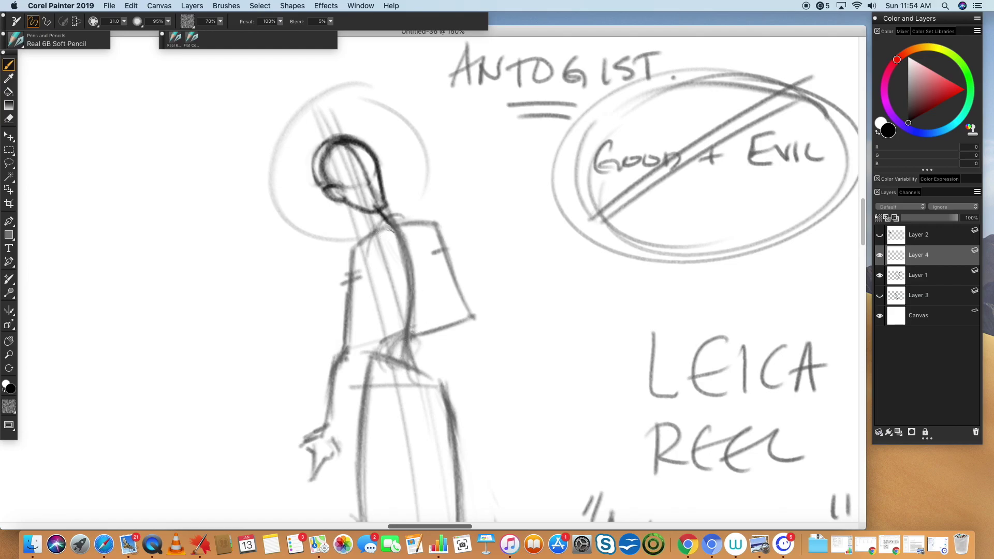
drag(392, 225, 370, 277)
drag(384, 242, 367, 311)
mouse_move(392, 223)
mouse_down()
mouse_move(384, 331)
mouse_move(415, 221)
mouse_move(378, 266)
mouse_up()
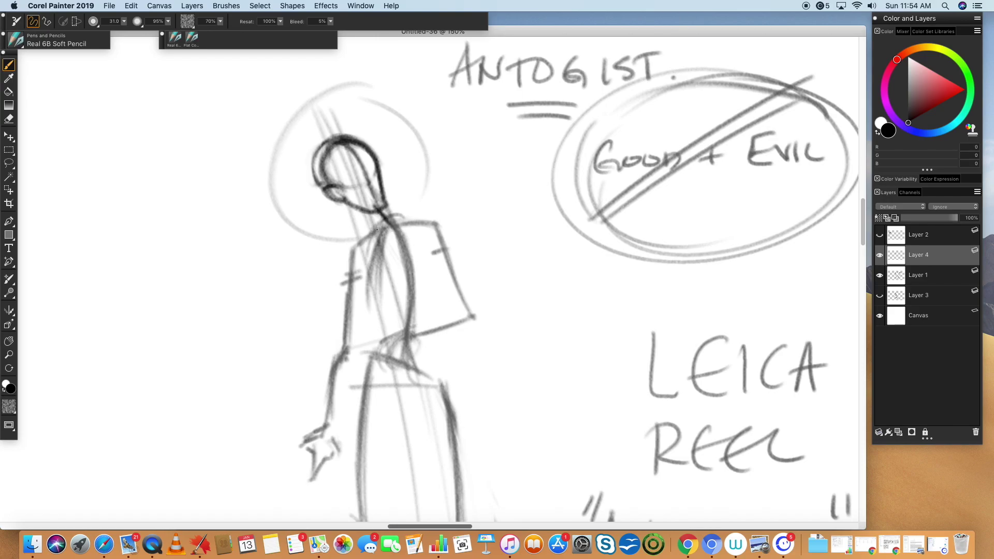
- Draw the ribcage as an upright oval inside the torso and darken the shoulder line above it
mouse_move(388, 220)
mouse_down()
mouse_move(359, 247)
mouse_move(356, 277)
mouse_move(386, 329)
mouse_move(430, 293)
mouse_up()
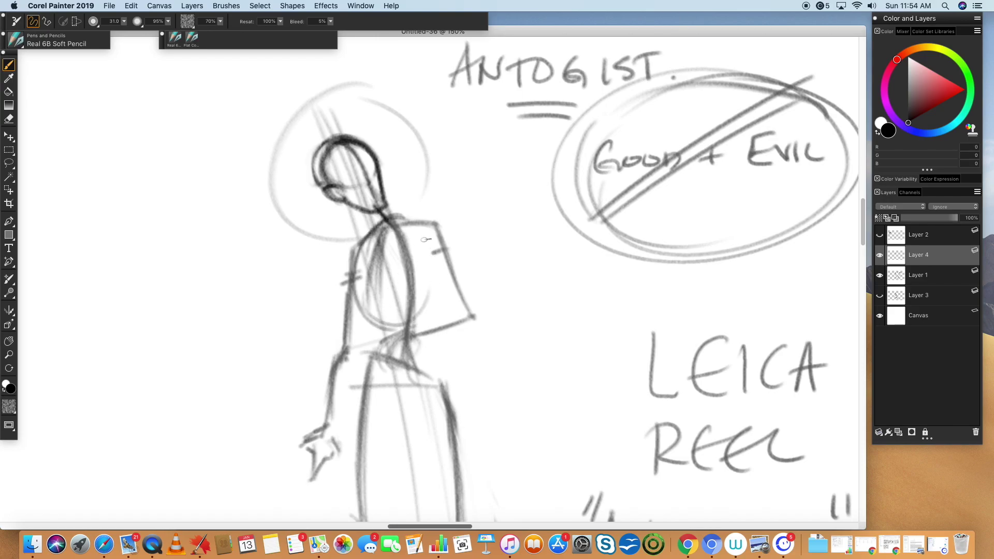
drag(419, 230, 432, 294)
mouse_move(423, 239)
mouse_down()
mouse_move(429, 310)
mouse_move(412, 322)
mouse_up()
mouse_move(365, 232)
mouse_down()
mouse_move(355, 270)
mouse_move(376, 318)
mouse_up()
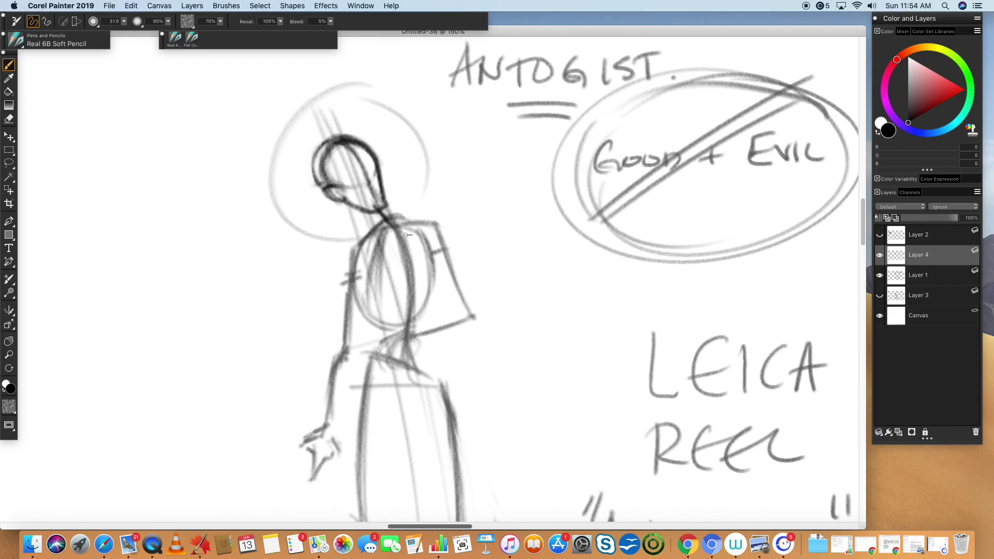
mouse_move(393, 217)
mouse_down()
mouse_move(368, 246)
mouse_move(359, 324)
mouse_move(429, 311)
mouse_move(435, 227)
mouse_up()
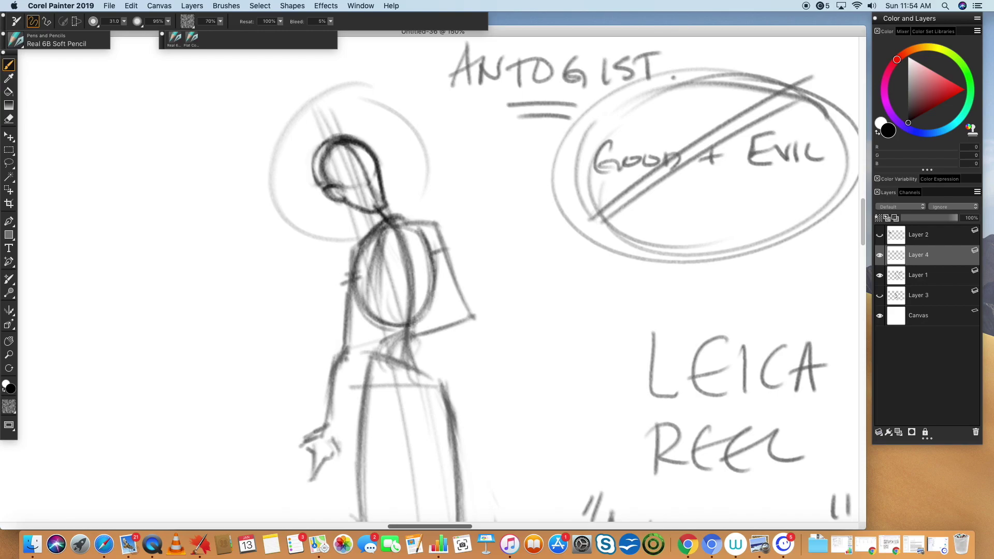
drag(430, 309, 423, 320)
- Add short cross marks on the ribcage and draw the abdomen line from the lower ribs down to the hips
mouse_move(353, 276)
mouse_down()
mouse_move(380, 274)
mouse_move(378, 341)
mouse_move(395, 406)
mouse_up()
drag(382, 289, 377, 371)
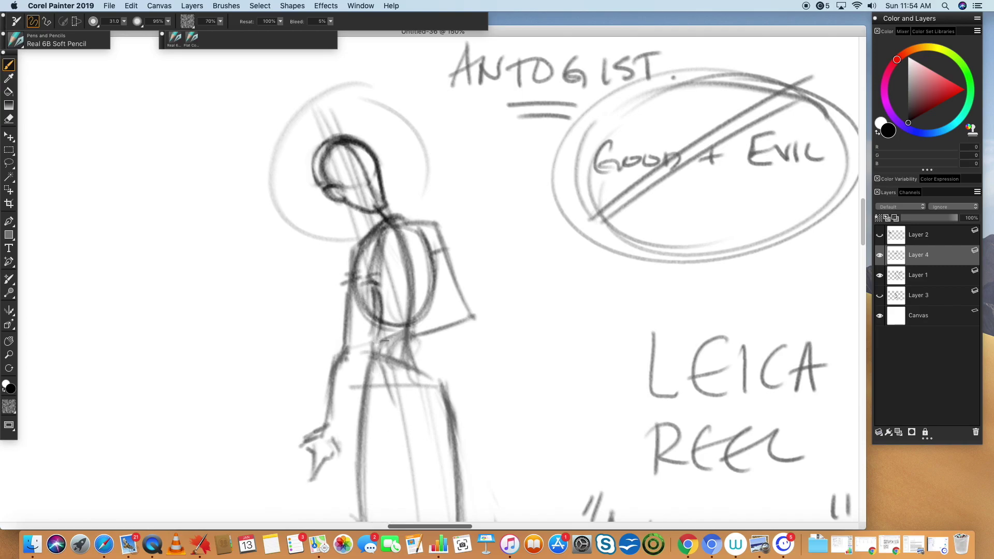
drag(415, 261, 431, 257)
drag(377, 296, 373, 353)
drag(378, 349, 393, 403)
mouse_move(374, 286)
mouse_down()
mouse_move(375, 362)
mouse_move(374, 352)
mouse_up()
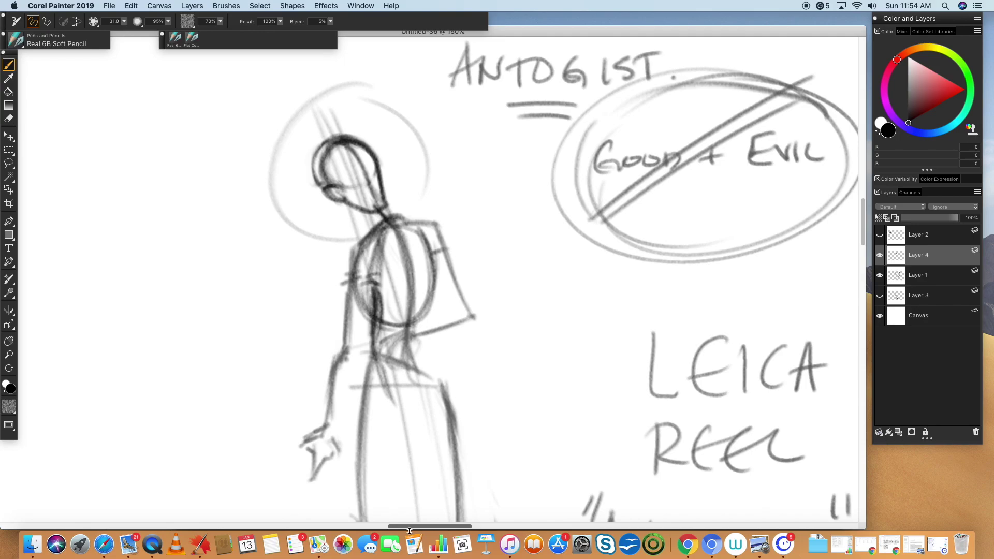
- Draw the front and back side lines of the waist from the ribcage down to the hips
drag(363, 290, 356, 374)
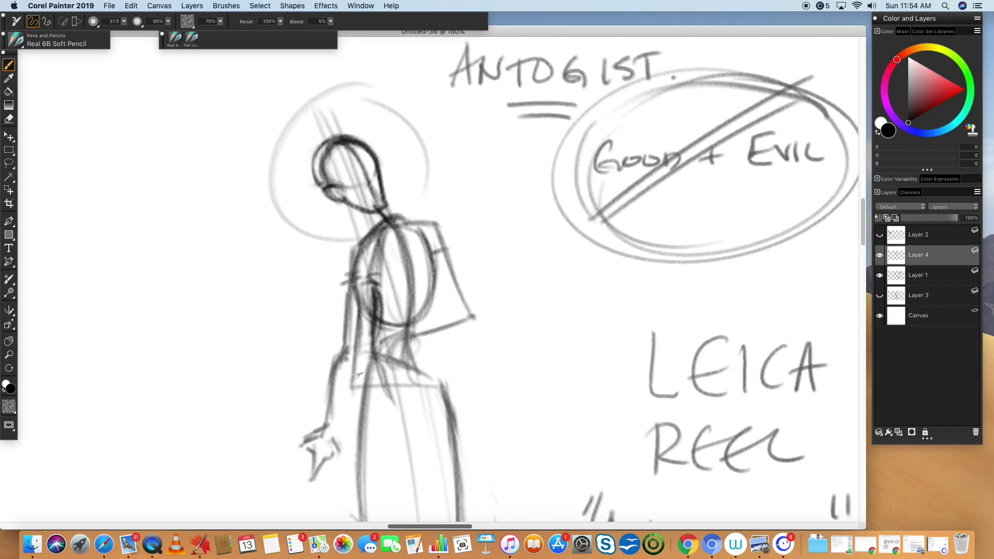
drag(436, 294, 436, 376)
drag(363, 279, 354, 394)
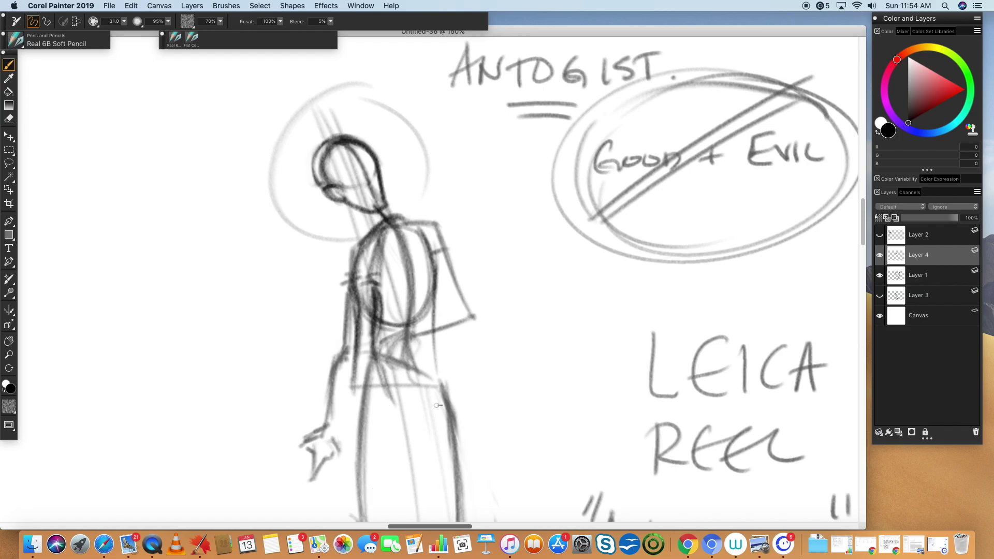
- Draw the pelvis as a tilted brief-shaped wedge below the waist and darken its top, side and lower edges
mouse_move(416, 286)
mouse_down()
mouse_move(405, 379)
mouse_move(363, 357)
mouse_move(443, 396)
mouse_move(365, 358)
mouse_move(363, 384)
mouse_move(402, 427)
mouse_move(446, 402)
mouse_move(414, 410)
mouse_up()
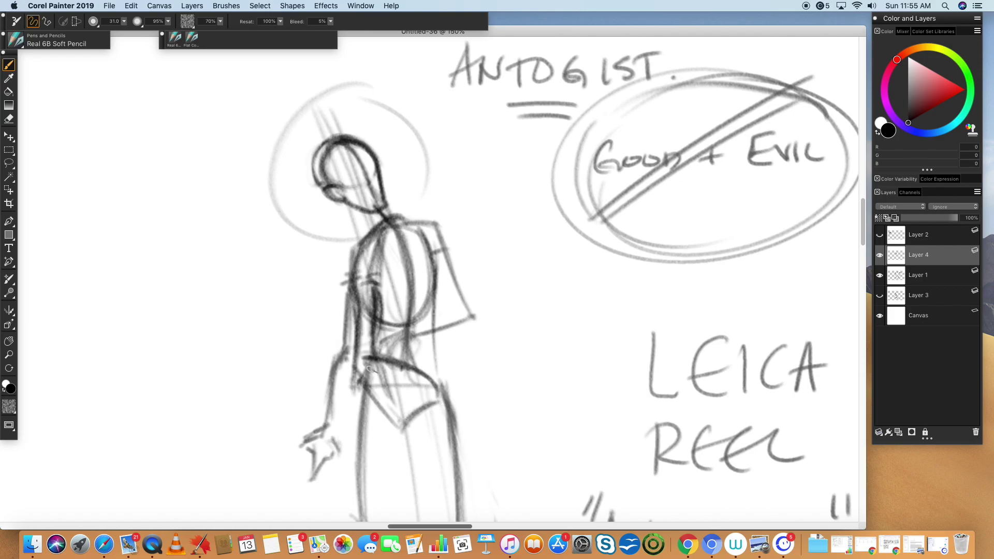
drag(370, 361, 362, 389)
drag(439, 378, 442, 408)
mouse_move(370, 359)
mouse_down()
mouse_move(364, 384)
mouse_move(441, 386)
mouse_move(360, 361)
mouse_move(438, 384)
mouse_up()
drag(365, 385, 440, 408)
mouse_move(363, 385)
mouse_down()
mouse_move(446, 408)
mouse_move(404, 431)
mouse_move(438, 409)
mouse_up()
mouse_move(369, 393)
mouse_down()
mouse_move(398, 427)
mouse_move(443, 406)
mouse_move(402, 435)
mouse_move(390, 422)
mouse_move(399, 433)
mouse_up()
drag(355, 337, 393, 376)
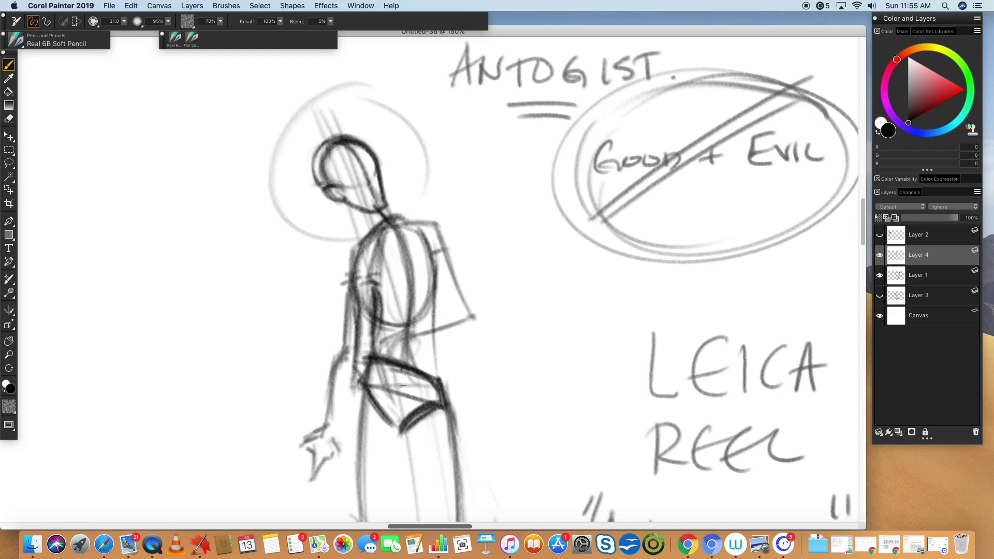
- Darken the front waist contour with repeated strokes from the ribcage down past the pelvis
drag(354, 299, 362, 353)
drag(356, 317, 361, 377)
drag(362, 341, 358, 406)
drag(361, 366, 355, 433)
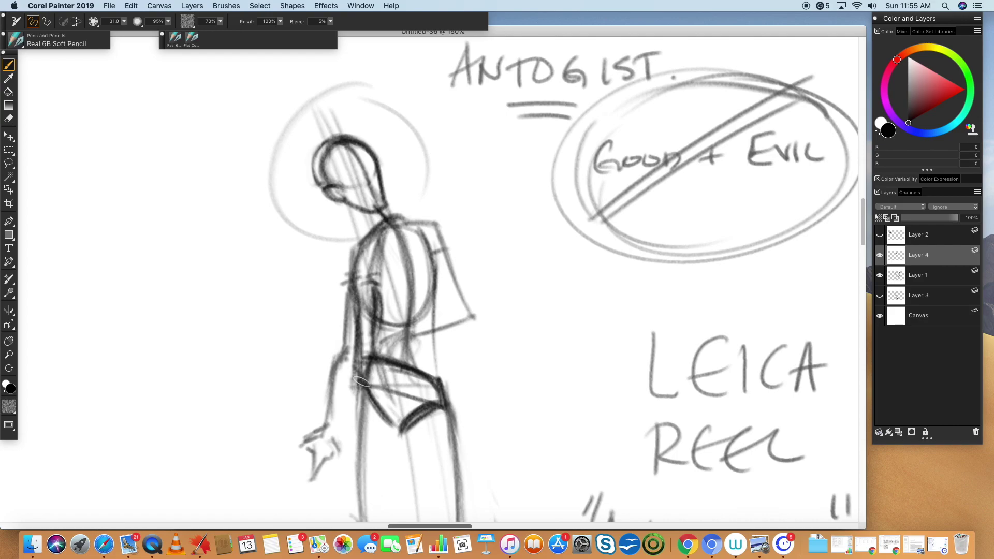
drag(369, 294, 363, 373)
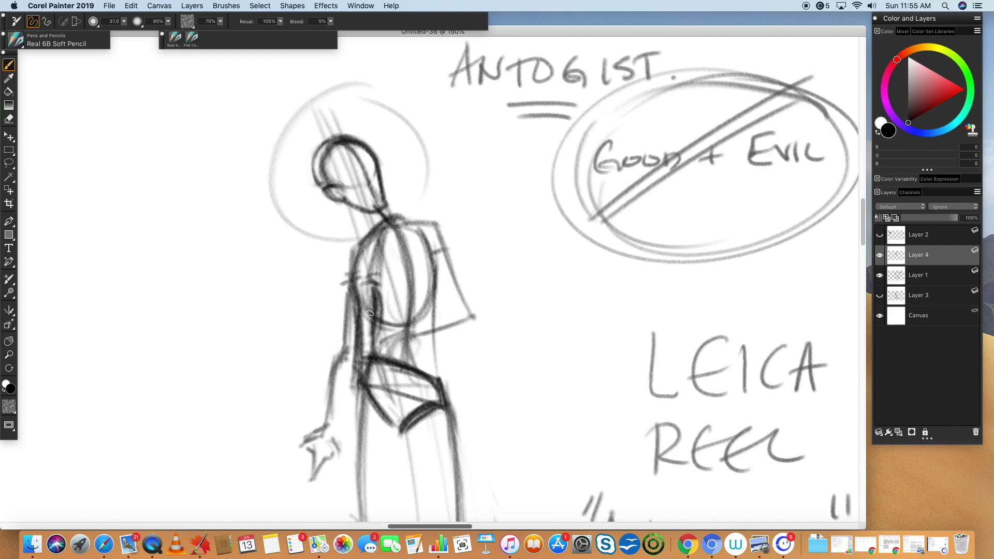
- Darken the figure's front and back waist contours down to the hips and reinforce the centre line and pelvis edges
mouse_move(350, 291)
mouse_down()
mouse_move(365, 380)
mouse_move(359, 372)
mouse_move(356, 384)
mouse_up()
drag(440, 385, 445, 402)
drag(364, 360, 355, 296)
drag(354, 286, 362, 370)
mouse_move(436, 260)
mouse_down()
mouse_move(438, 381)
mouse_move(449, 416)
mouse_up()
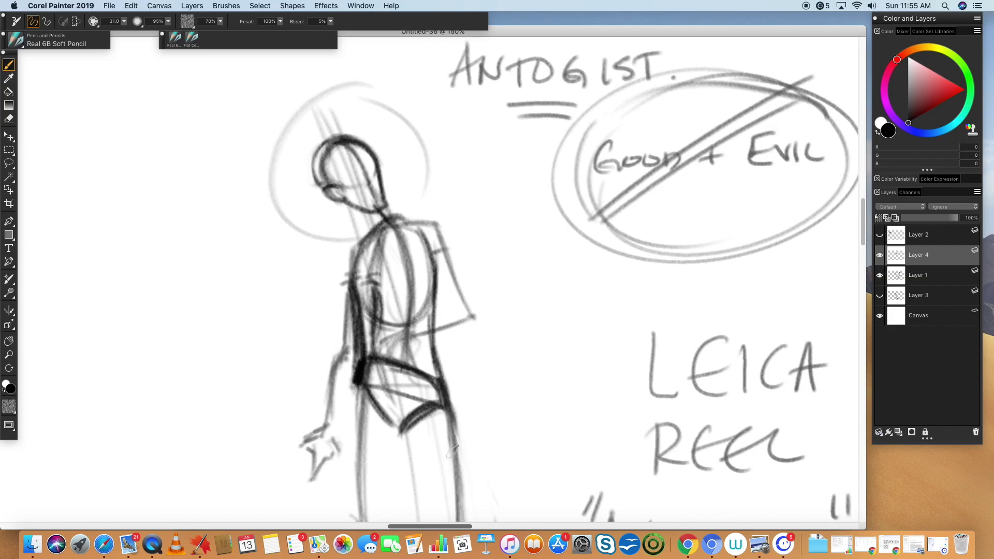
drag(378, 309, 381, 409)
mouse_move(374, 360)
mouse_down()
mouse_move(384, 306)
mouse_move(374, 271)
mouse_move(375, 394)
mouse_move(381, 403)
mouse_move(377, 302)
mouse_move(395, 430)
mouse_move(369, 403)
mouse_move(399, 436)
mouse_move(442, 407)
mouse_up()
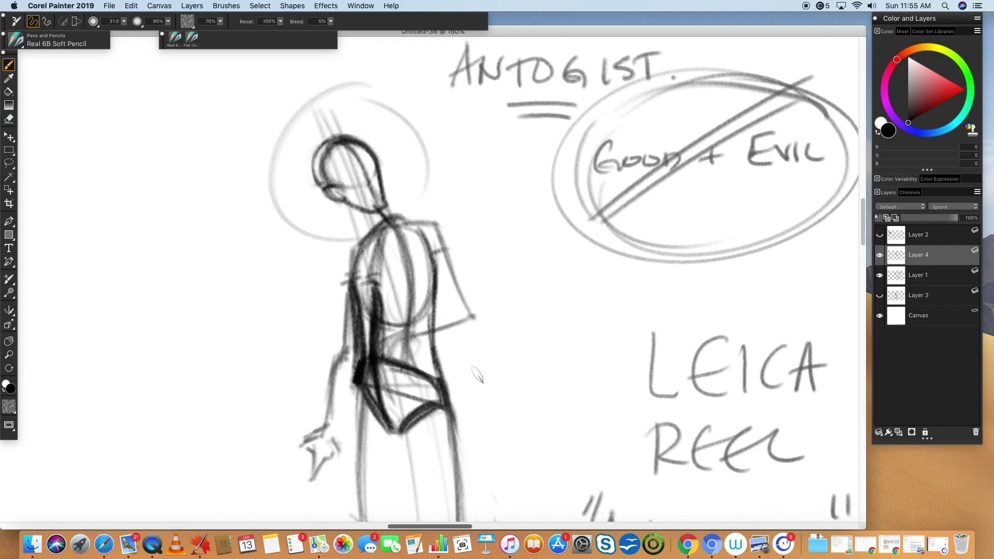
- Draw the rounded far and near shoulders and the near upper arm tapering from an oval shoulder joint toward the elbow
scroll(477, 376, down, 5)
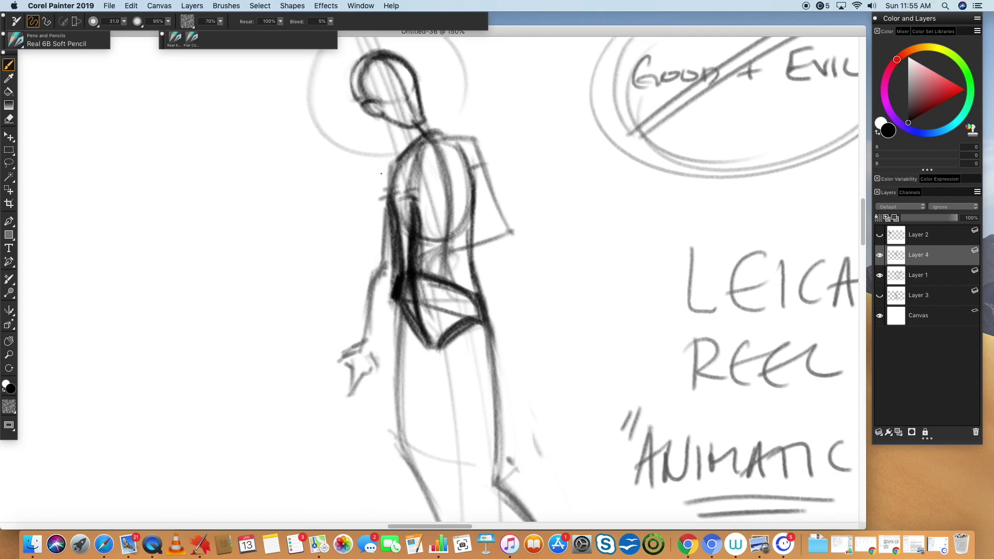
mouse_move(382, 174)
mouse_down()
mouse_move(389, 198)
mouse_move(388, 165)
mouse_up()
mouse_move(464, 151)
mouse_down()
mouse_move(473, 216)
mouse_move(472, 141)
mouse_move(448, 160)
mouse_move(461, 170)
mouse_move(463, 140)
mouse_move(442, 146)
mouse_move(445, 178)
mouse_move(480, 181)
mouse_move(477, 172)
mouse_move(497, 205)
mouse_move(450, 182)
mouse_move(466, 208)
mouse_move(453, 181)
mouse_move(475, 229)
mouse_up()
mouse_move(452, 185)
mouse_down()
mouse_move(475, 228)
mouse_move(477, 176)
mouse_move(438, 172)
mouse_move(441, 182)
mouse_up()
mouse_move(457, 147)
mouse_down()
mouse_move(438, 187)
mouse_move(436, 164)
mouse_move(381, 202)
mouse_up()
drag(386, 164, 378, 195)
drag(450, 184, 476, 168)
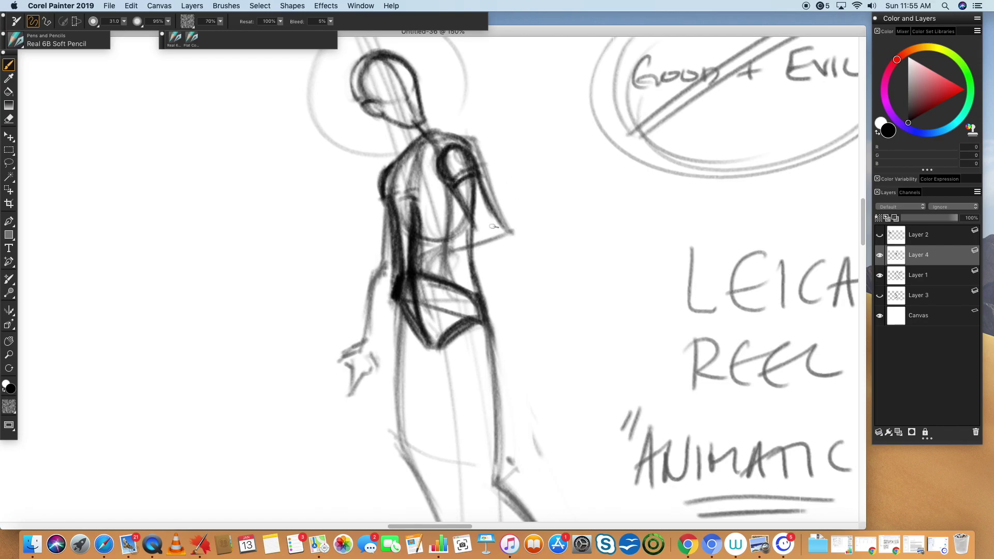
- Draw the near arm's elbow joint and the bent forearm as a tapering cylinder crossing the waist
drag(476, 233, 502, 226)
drag(499, 217, 456, 224)
mouse_move(474, 170)
mouse_down()
mouse_move(530, 255)
mouse_move(526, 195)
mouse_move(509, 251)
mouse_move(481, 221)
mouse_move(422, 253)
mouse_up()
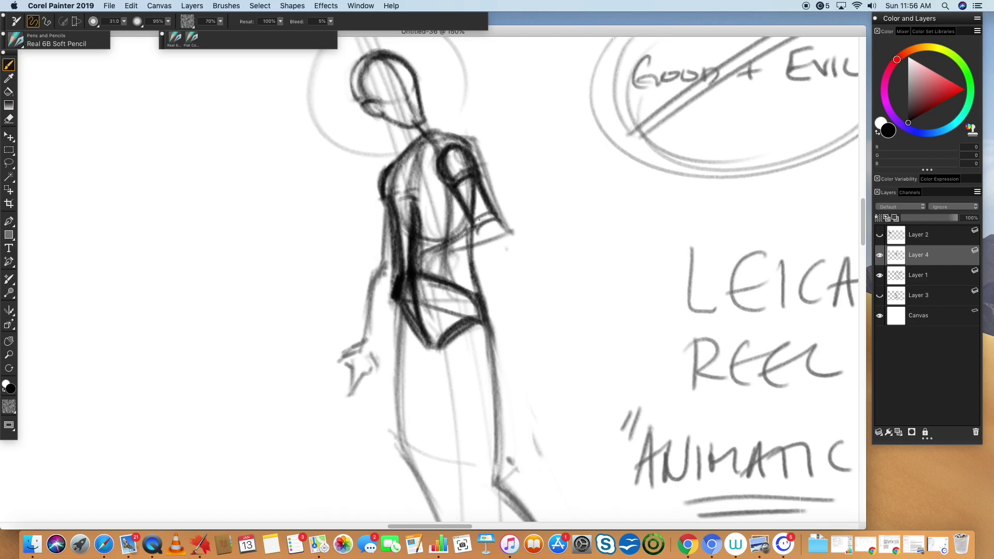
mouse_move(493, 219)
mouse_down()
mouse_move(502, 237)
mouse_move(475, 239)
mouse_move(489, 252)
mouse_move(461, 261)
mouse_up()
drag(455, 241, 450, 262)
mouse_move(446, 246)
mouse_down()
mouse_move(441, 265)
mouse_move(492, 259)
mouse_move(508, 246)
mouse_move(496, 256)
mouse_up()
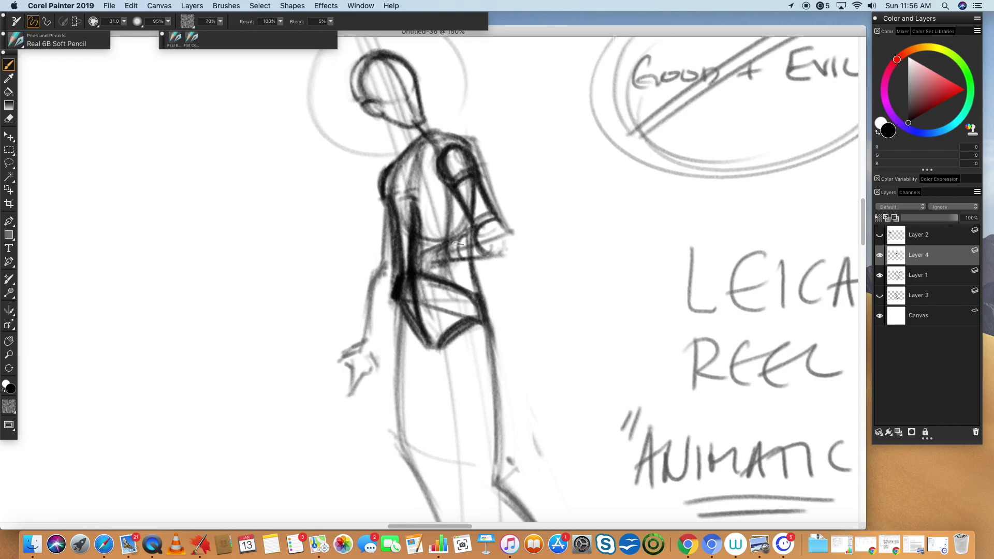
mouse_move(468, 223)
mouse_down()
mouse_move(399, 271)
mouse_move(449, 252)
mouse_move(441, 239)
mouse_up()
drag(464, 325, 444, 328)
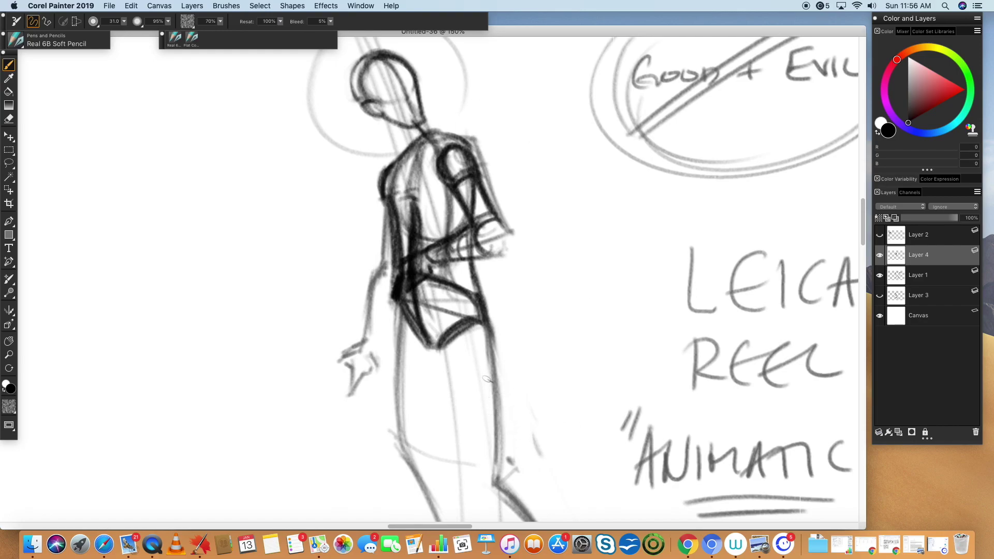
- Show Layer 3 briefly to compare the earlier rough of the legs and hand with the new figure, hiding it again
drag(482, 386, 492, 294)
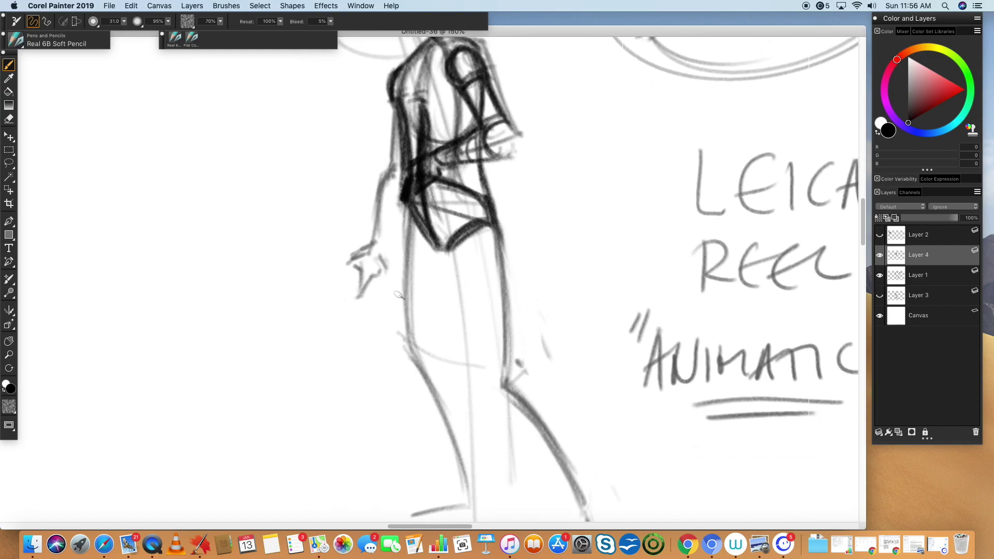
click(880, 298)
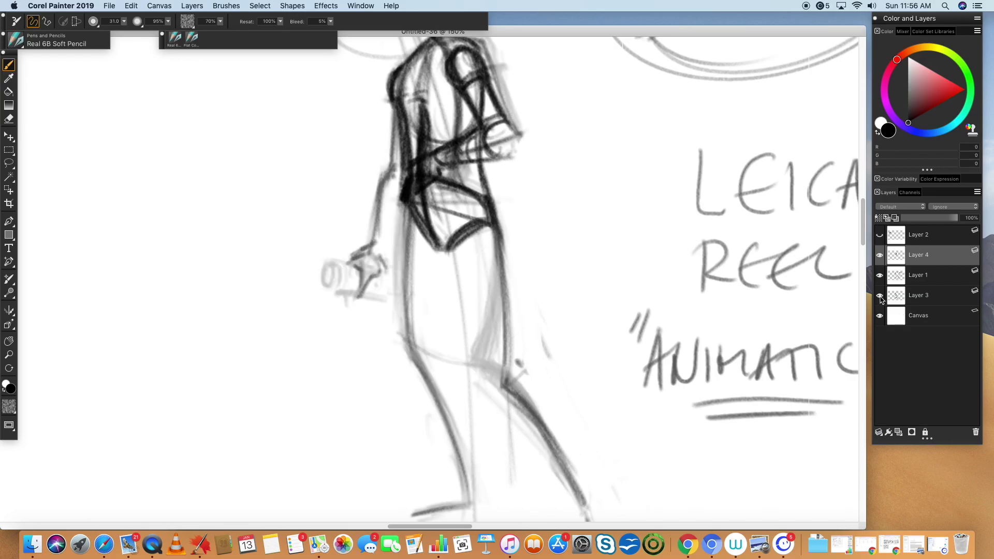
click(880, 297)
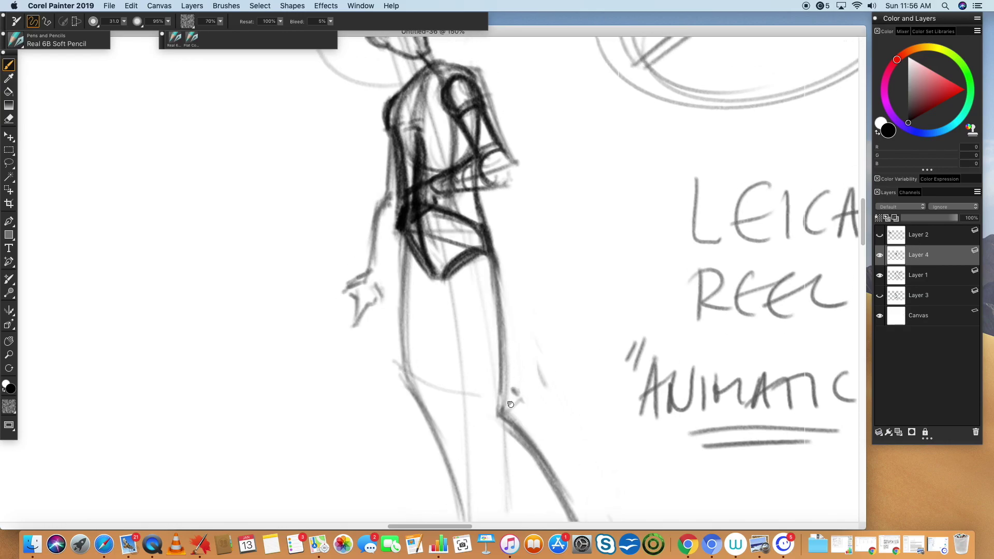
- Add short guide lines at the upper arm and elbow levels on both arms and draw the lowered forearm to the wrist
scroll(395, 232, up, 5)
drag(394, 233, 396, 296)
drag(493, 275, 540, 253)
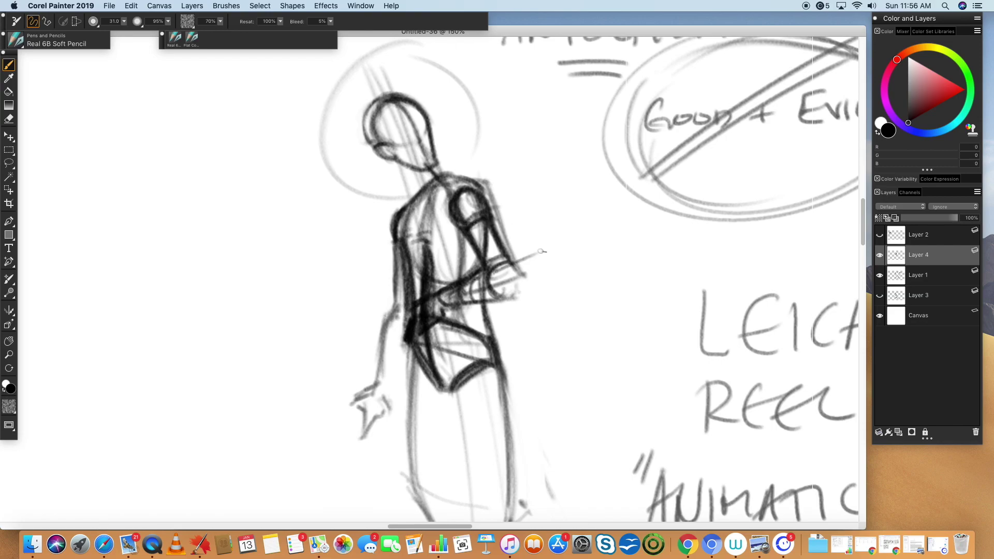
drag(490, 218, 529, 200)
mouse_move(399, 244)
mouse_down()
mouse_move(392, 225)
mouse_move(395, 253)
mouse_up()
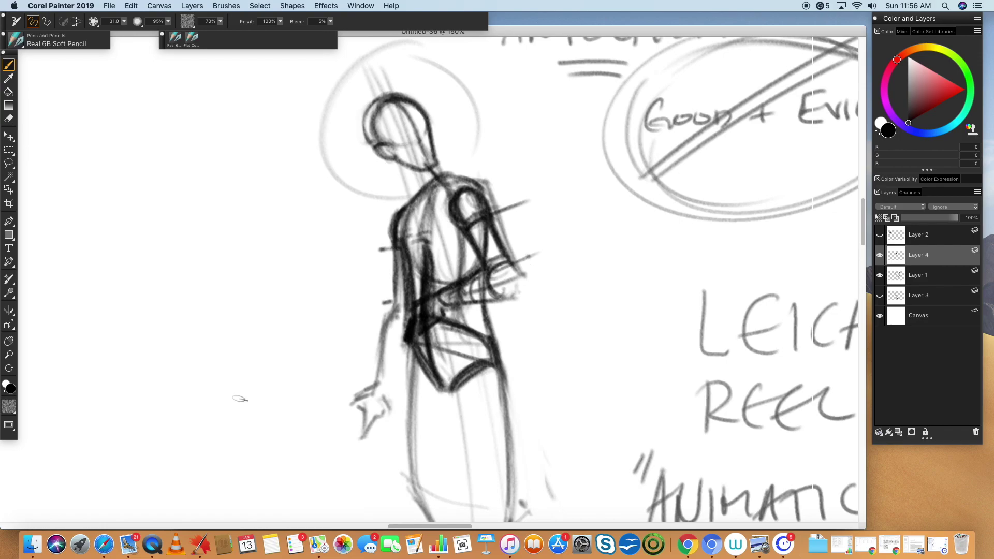
mouse_move(397, 304)
mouse_down()
mouse_move(386, 317)
mouse_move(379, 373)
mouse_up()
mouse_move(389, 296)
mouse_down()
mouse_move(394, 248)
mouse_move(384, 326)
mouse_move(395, 383)
mouse_move(393, 335)
mouse_move(378, 376)
mouse_up()
- Sketch a hand study beside the figure with a rounded forearm form, a wrist oval, a wedge-shaped palm and tapering fingers
mouse_move(214, 324)
mouse_down()
mouse_move(189, 322)
mouse_move(224, 317)
mouse_move(211, 309)
mouse_move(203, 334)
mouse_move(218, 295)
mouse_move(161, 313)
mouse_move(133, 338)
mouse_move(149, 312)
mouse_move(189, 296)
mouse_move(201, 309)
mouse_move(160, 343)
mouse_move(191, 338)
mouse_move(164, 339)
mouse_move(150, 323)
mouse_move(168, 341)
mouse_move(181, 300)
mouse_move(220, 304)
mouse_move(183, 320)
mouse_move(223, 329)
mouse_move(231, 318)
mouse_move(222, 310)
mouse_move(200, 332)
mouse_up()
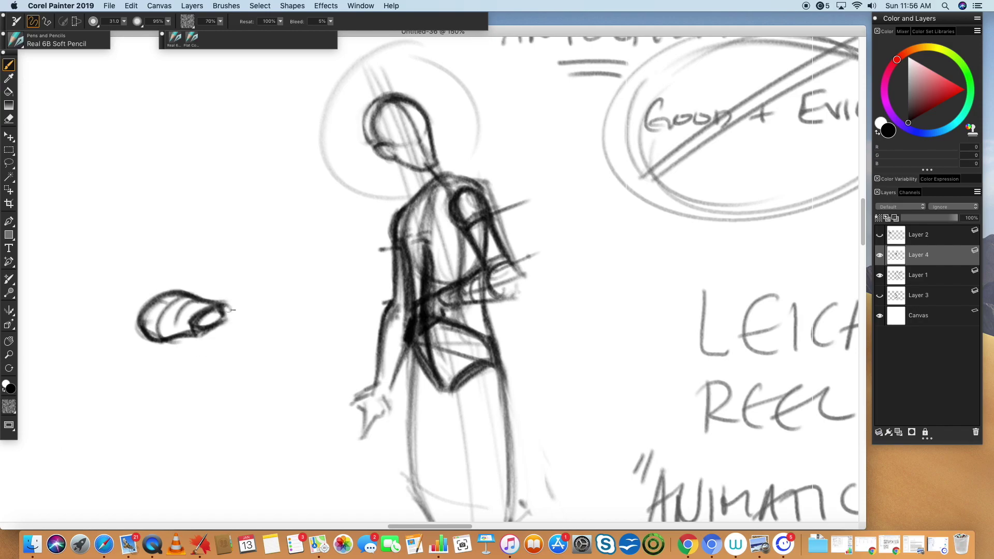
drag(224, 305, 256, 330)
mouse_move(193, 322)
mouse_down()
mouse_move(193, 345)
mouse_move(231, 351)
mouse_move(258, 330)
mouse_up()
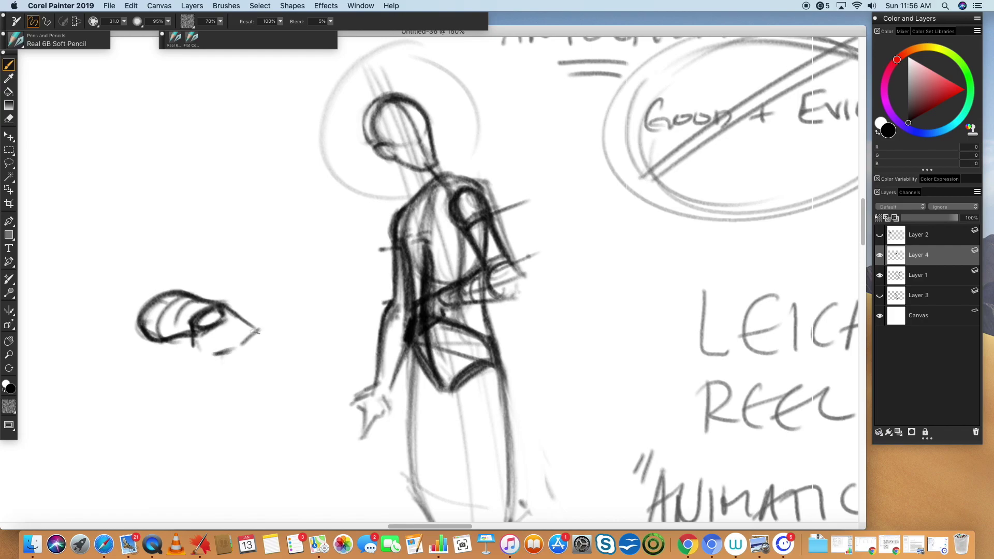
drag(215, 355, 237, 386)
drag(232, 350, 245, 384)
click(247, 400)
mouse_move(239, 350)
mouse_down()
mouse_move(271, 389)
mouse_move(260, 331)
mouse_up()
mouse_move(243, 343)
mouse_down()
mouse_move(269, 377)
mouse_move(270, 365)
mouse_up()
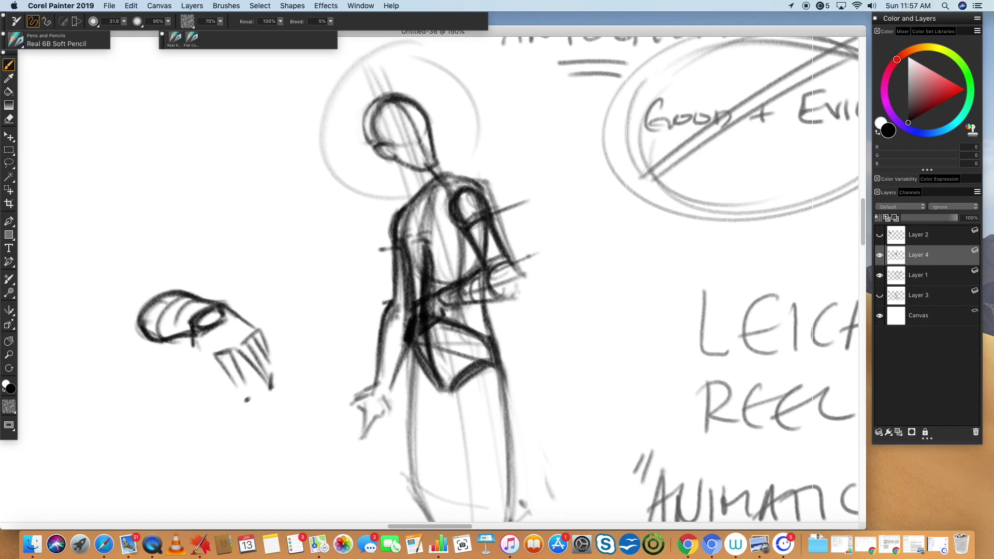
- Add the thumb below the wrist of the hand study and rework the lines around the wrist oval
mouse_move(192, 325)
mouse_down()
mouse_move(197, 392)
mouse_move(209, 345)
mouse_move(221, 350)
mouse_move(194, 364)
mouse_move(192, 388)
mouse_move(187, 370)
mouse_move(189, 382)
mouse_move(203, 381)
mouse_move(201, 352)
mouse_up()
key(n)
key(b)
drag(218, 304, 199, 331)
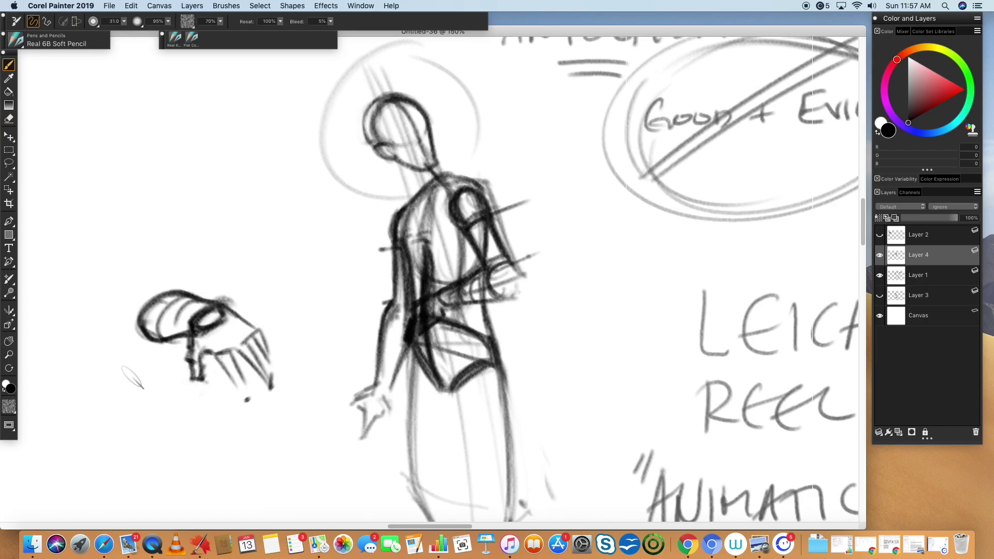
- Sketch a side-view study of a hanging arm above the hand study, with forearm contours, wrist, hand and fingers
drag(234, 144, 259, 237)
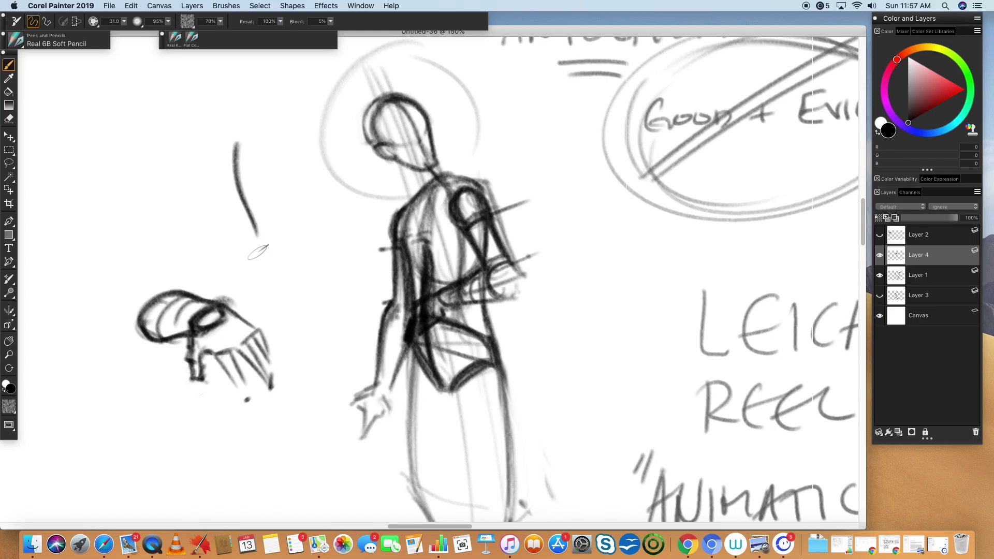
mouse_move(281, 141)
mouse_down()
mouse_move(274, 251)
mouse_move(253, 244)
mouse_up()
mouse_move(249, 247)
mouse_down()
mouse_move(260, 291)
mouse_move(277, 291)
mouse_move(239, 165)
mouse_up()
mouse_move(249, 116)
mouse_down()
mouse_move(242, 167)
mouse_move(263, 237)
mouse_move(254, 294)
mouse_up()
mouse_move(275, 239)
mouse_down()
mouse_move(255, 294)
mouse_move(265, 352)
mouse_up()
drag(255, 293, 262, 342)
drag(277, 272, 267, 306)
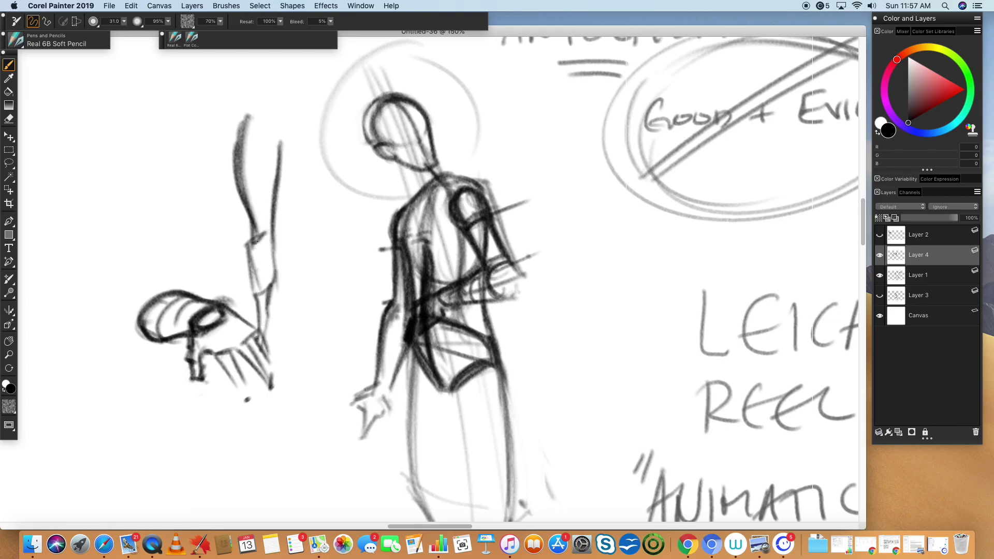
- Add the thumb and darken the wrist and knuckle area of the hanging arm study
mouse_move(257, 242)
mouse_down()
mouse_move(255, 293)
mouse_move(250, 270)
mouse_move(244, 295)
mouse_move(259, 290)
mouse_move(255, 280)
mouse_move(246, 314)
mouse_up()
drag(269, 271, 250, 304)
drag(249, 259, 240, 294)
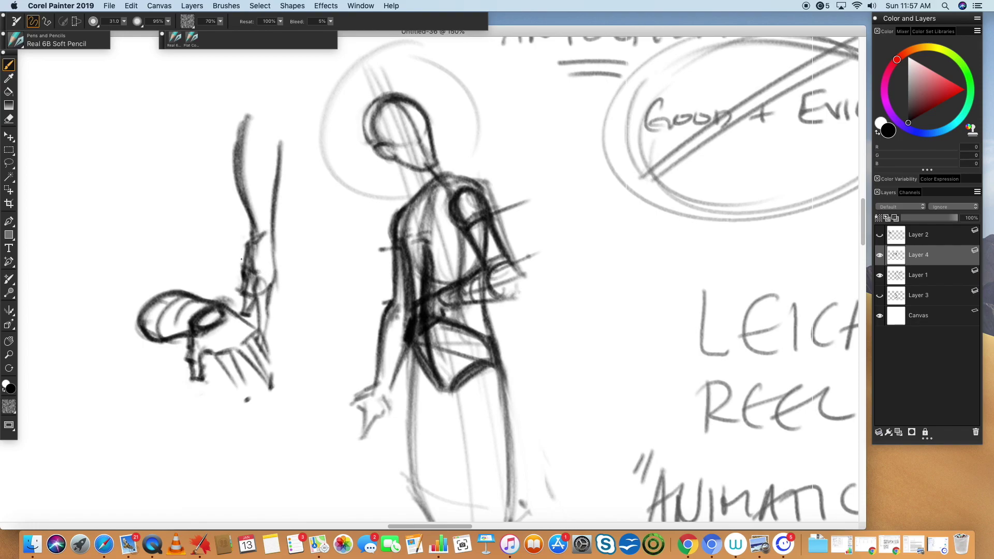
drag(265, 231, 240, 265)
drag(257, 218, 250, 243)
- Sketch a second, wider forearm study next to the hanging arm, with two side contours, a wrist mark and hand edges
drag(157, 115, 156, 161)
drag(211, 120, 196, 239)
drag(150, 117, 155, 244)
drag(206, 163, 188, 236)
drag(146, 113, 172, 291)
drag(188, 241, 208, 240)
drag(212, 246, 218, 275)
mouse_move(154, 186)
mouse_down()
mouse_move(158, 281)
mouse_move(171, 290)
mouse_up()
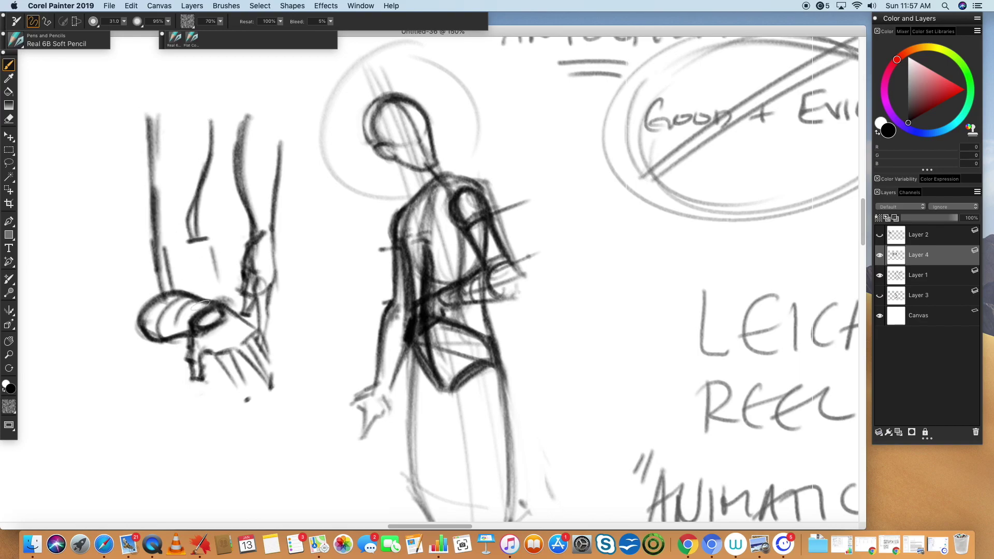
- Redraw the inner contour of the wider forearm study and erase its previous line
drag(193, 115, 191, 230)
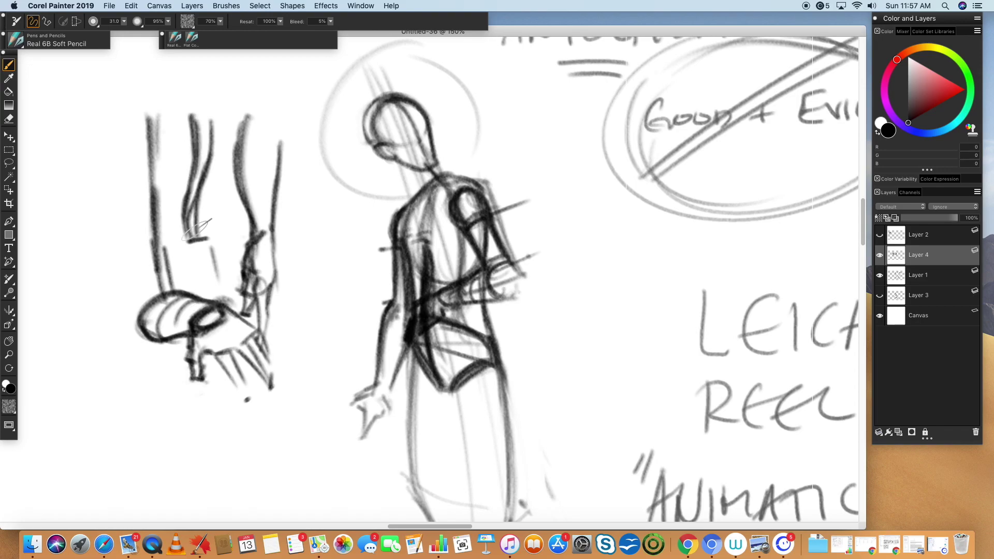
key(n)
drag(210, 124, 196, 233)
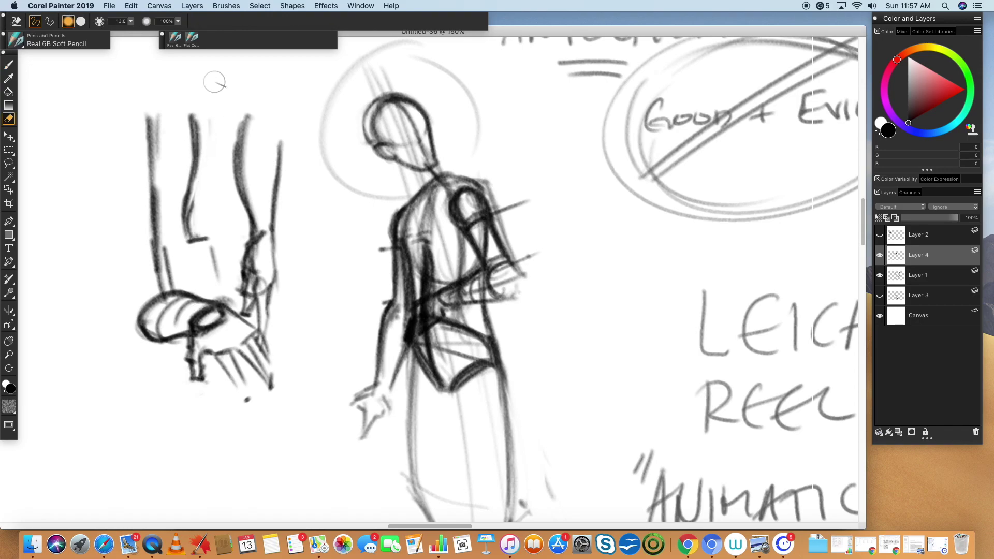
key(b)
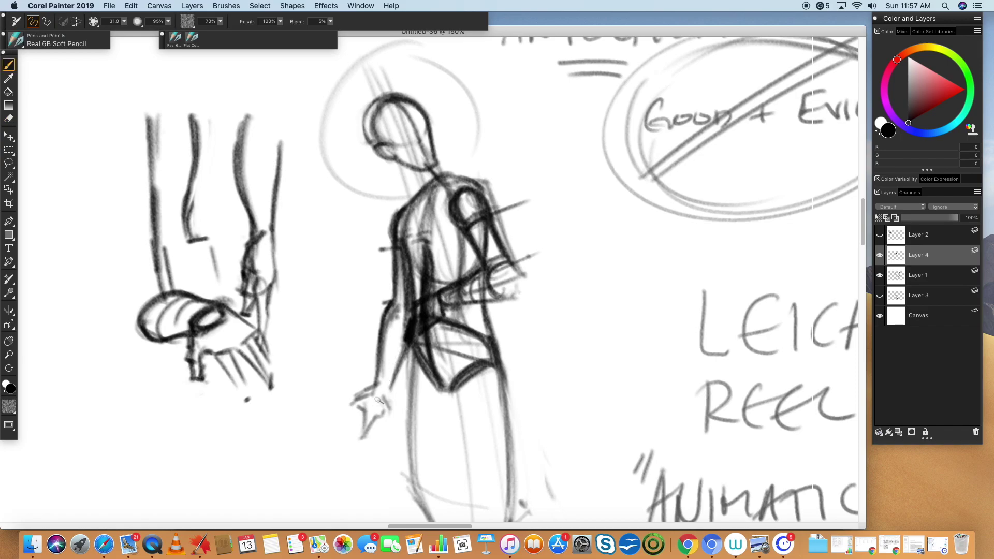
- Darken the wrist of the figure's lowered hand and draw its pointing finger, cleaning up the fingertip with the eraser
drag(381, 352, 375, 386)
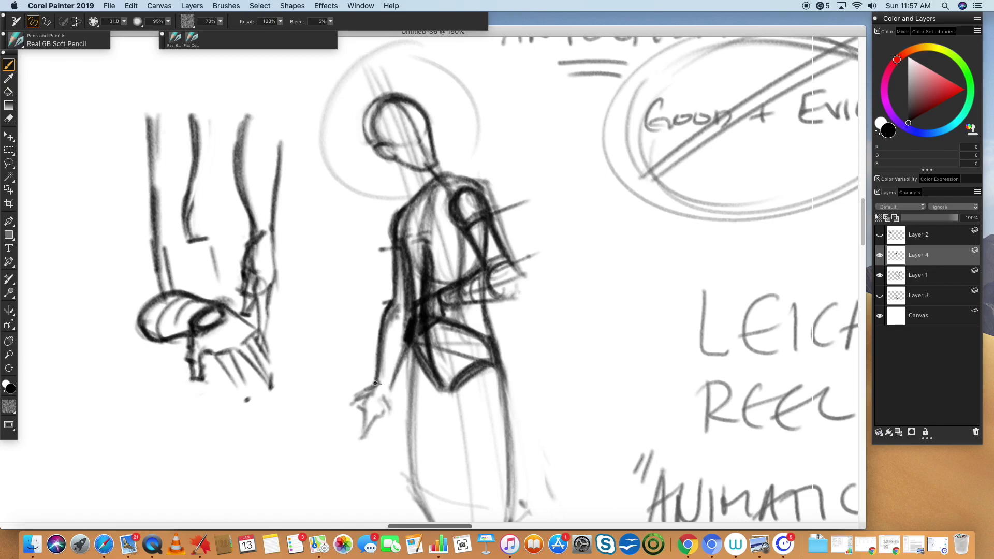
mouse_move(363, 409)
mouse_down()
mouse_move(377, 396)
mouse_move(368, 419)
mouse_up()
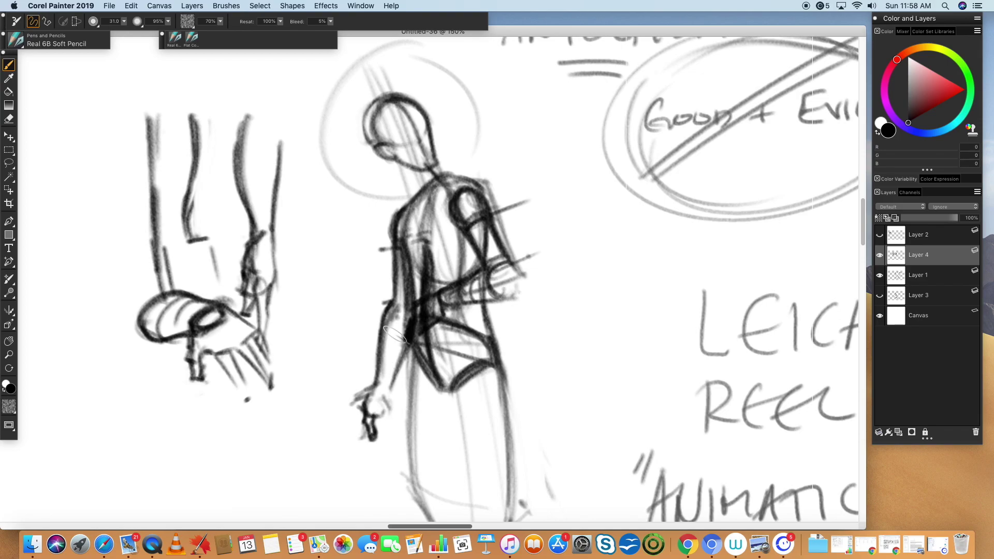
key(n)
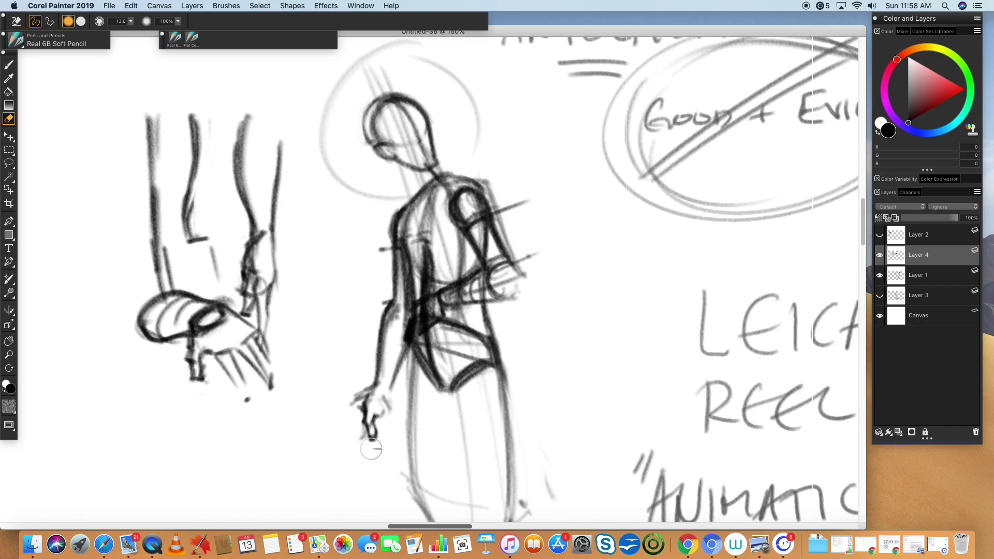
key(b)
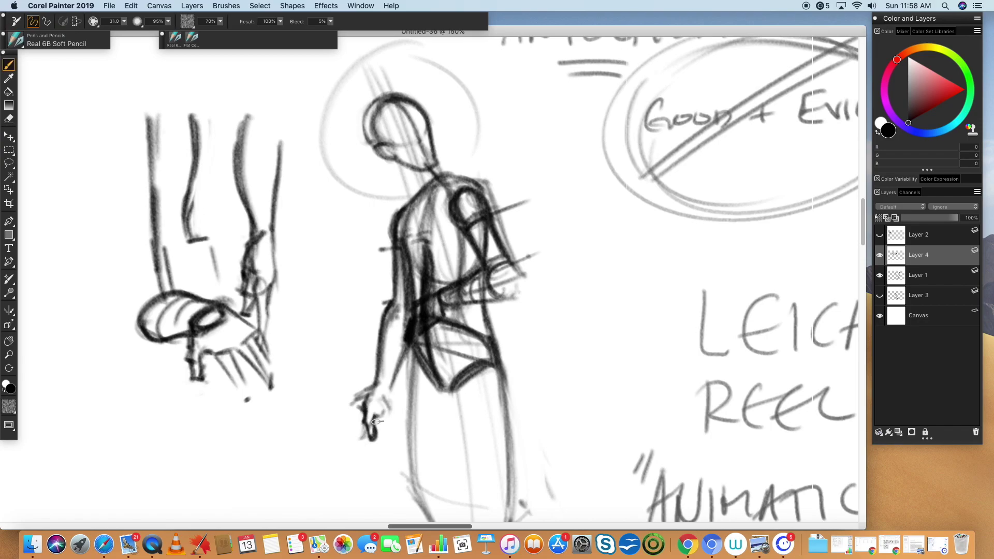
key(n)
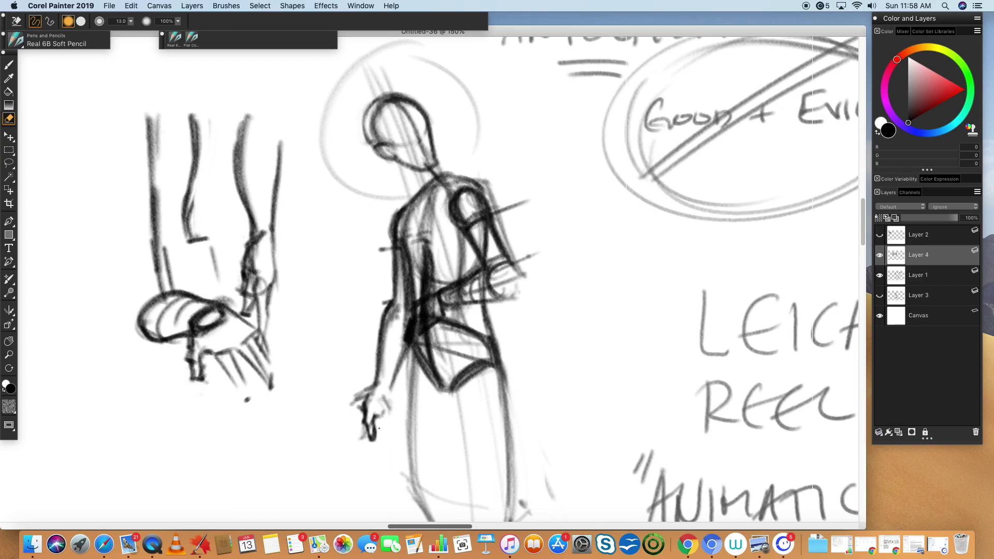
drag(377, 441, 366, 447)
- Draw the back of the figure's lowered hand and the remaining fingers curling downward with short pencil strokes
key(b)
drag(365, 387, 358, 429)
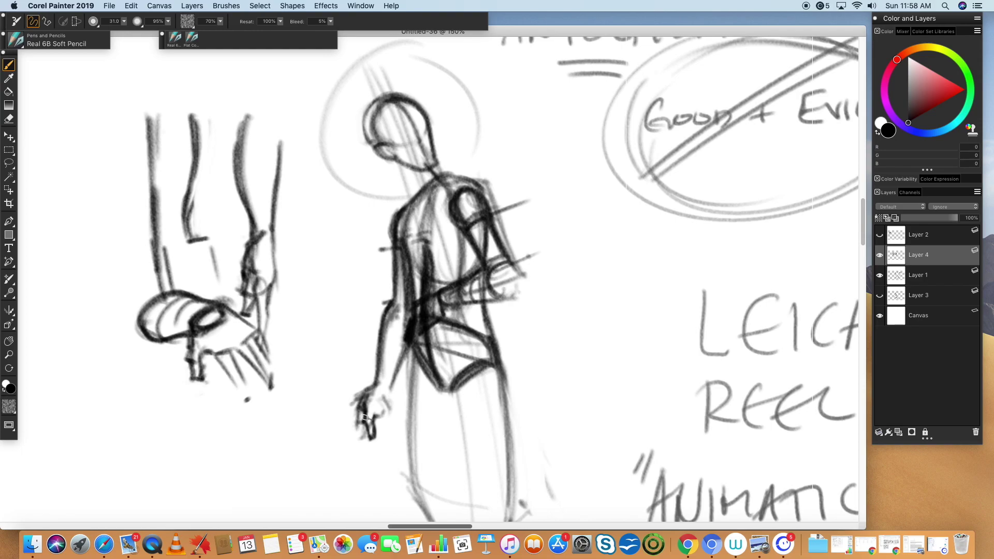
mouse_move(357, 424)
mouse_down()
mouse_move(363, 454)
mouse_move(357, 437)
mouse_up()
drag(359, 442, 364, 453)
drag(380, 425, 390, 433)
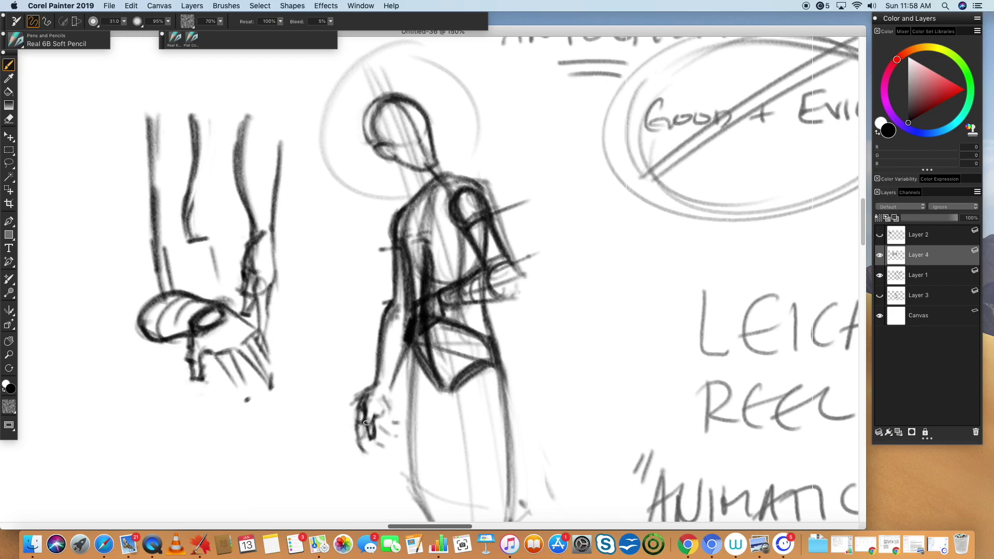
- Draw a tilted cylinder gripped in the lowered hand, with two parallel side lines and rounded ends, and switch to the eraser
drag(366, 423, 339, 441)
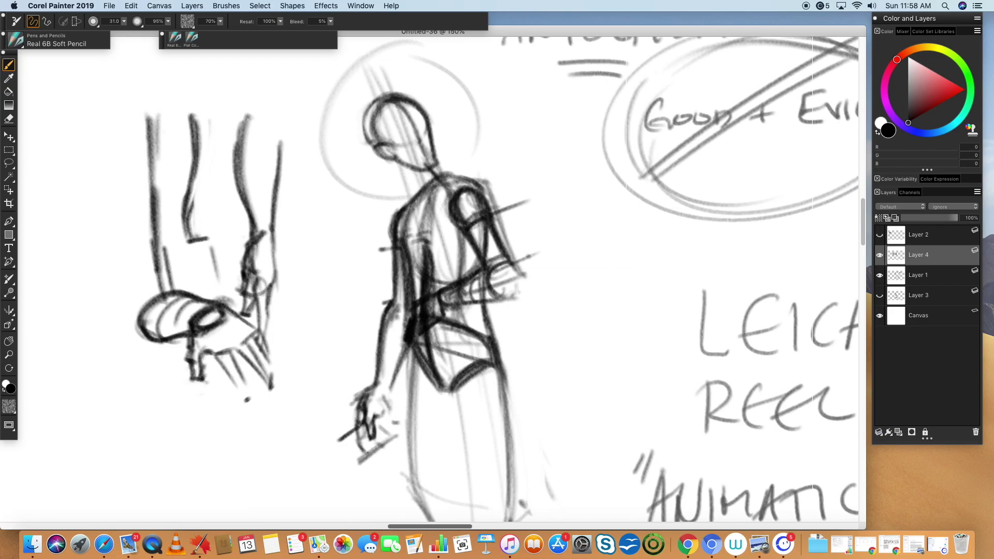
drag(411, 421, 347, 467)
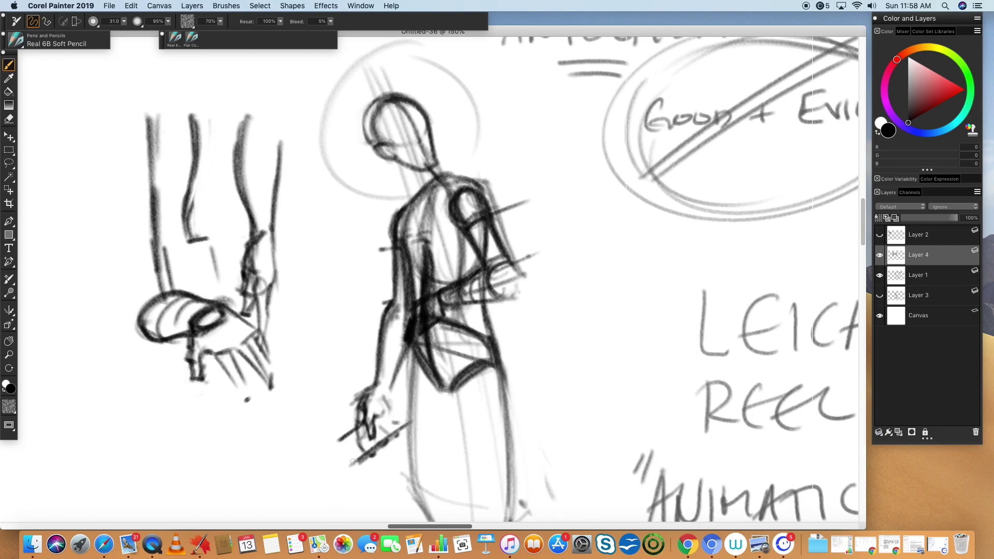
mouse_move(340, 441)
mouse_down()
mouse_move(334, 460)
mouse_move(346, 444)
mouse_move(344, 465)
mouse_move(354, 446)
mouse_move(331, 450)
mouse_move(348, 466)
mouse_up()
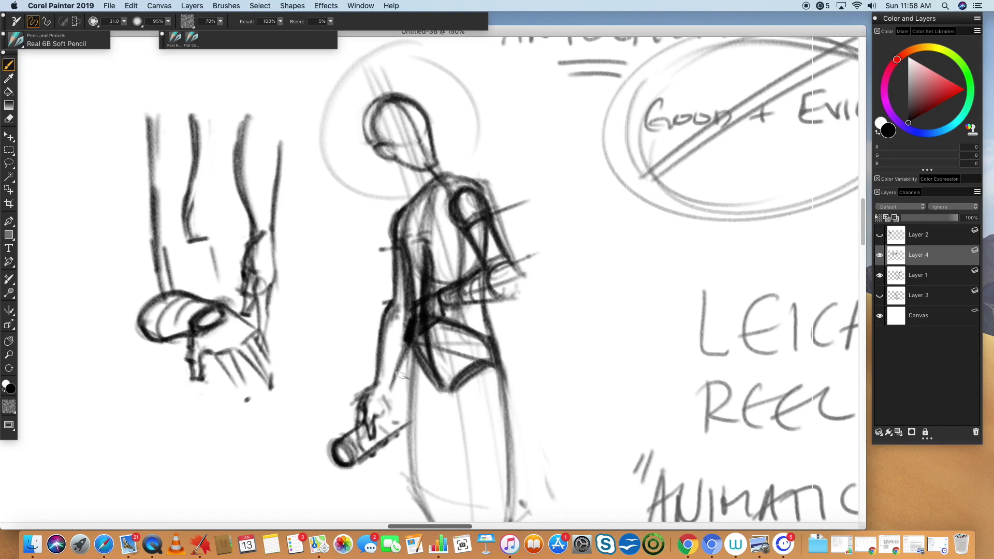
drag(405, 401, 412, 418)
mouse_move(347, 433)
mouse_down()
mouse_move(328, 449)
mouse_move(409, 420)
mouse_move(381, 417)
mouse_move(395, 400)
mouse_move(373, 417)
mouse_move(401, 430)
mouse_move(363, 455)
mouse_move(344, 441)
mouse_move(401, 398)
mouse_move(377, 418)
mouse_move(390, 399)
mouse_up()
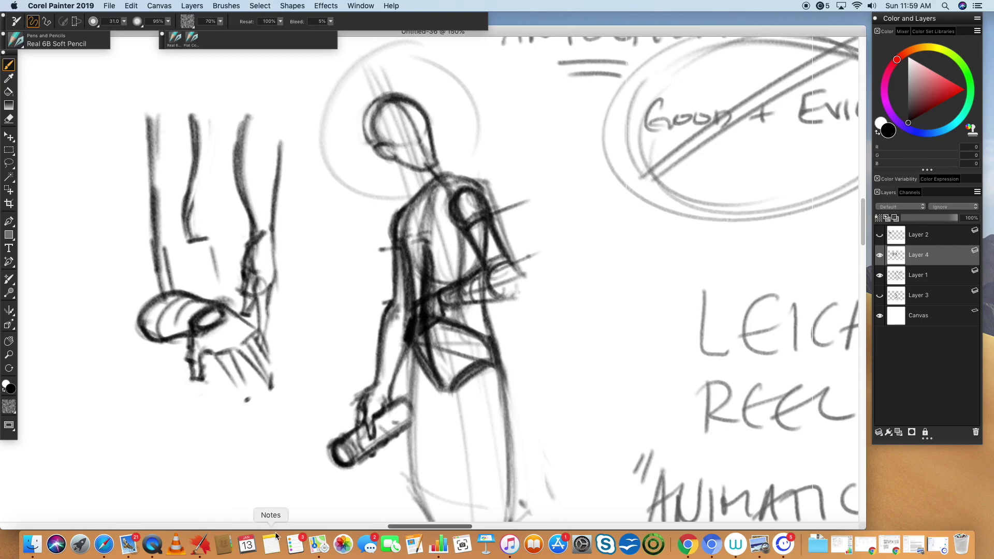
key(n)
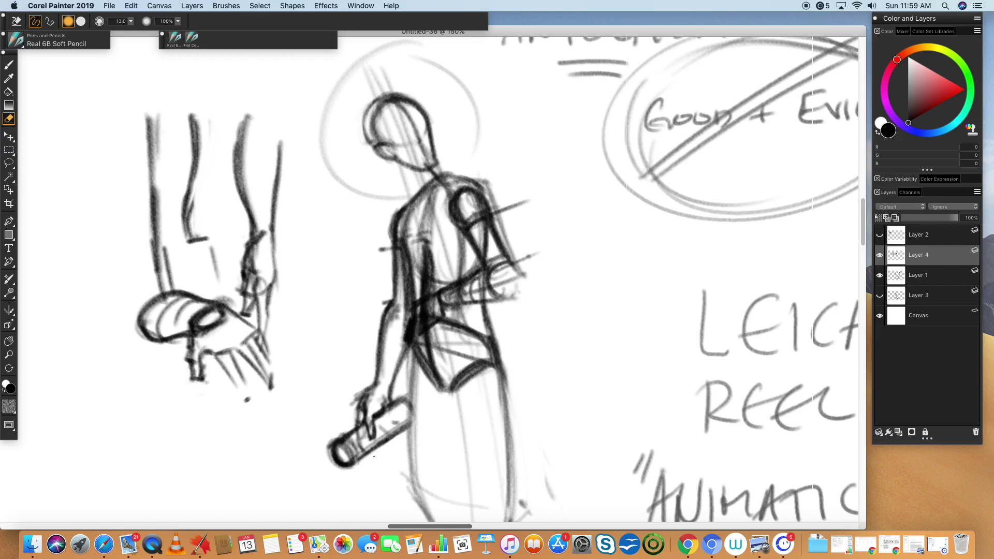
- Darken the outline of the held cylinder with pencil along its long sides and both rounded ends
key(b)
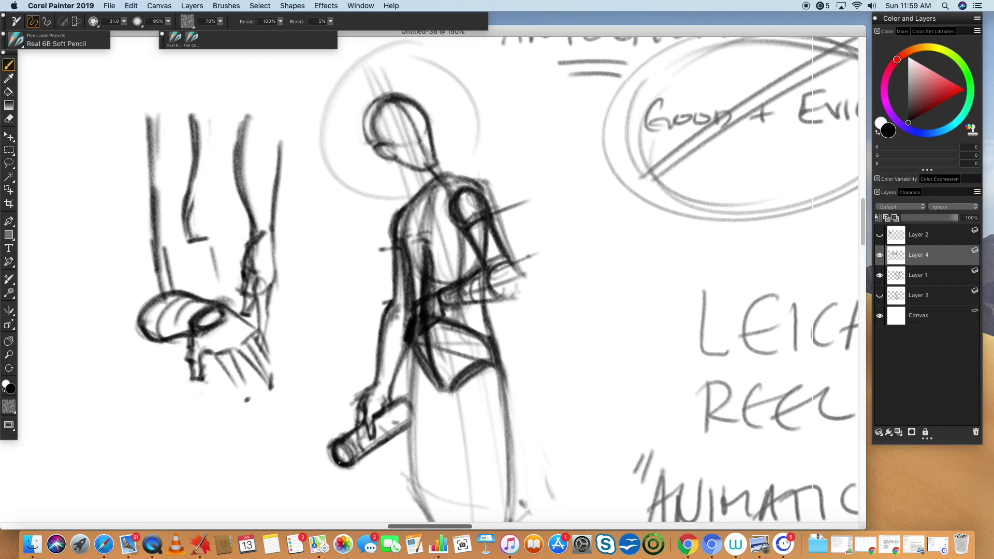
mouse_move(335, 461)
mouse_down()
mouse_move(353, 466)
mouse_move(346, 444)
mouse_move(356, 460)
mouse_move(408, 426)
mouse_up()
drag(364, 456, 403, 428)
mouse_move(332, 443)
mouse_down()
mouse_move(354, 428)
mouse_move(357, 461)
mouse_move(361, 439)
mouse_move(364, 453)
mouse_up()
drag(398, 407, 409, 425)
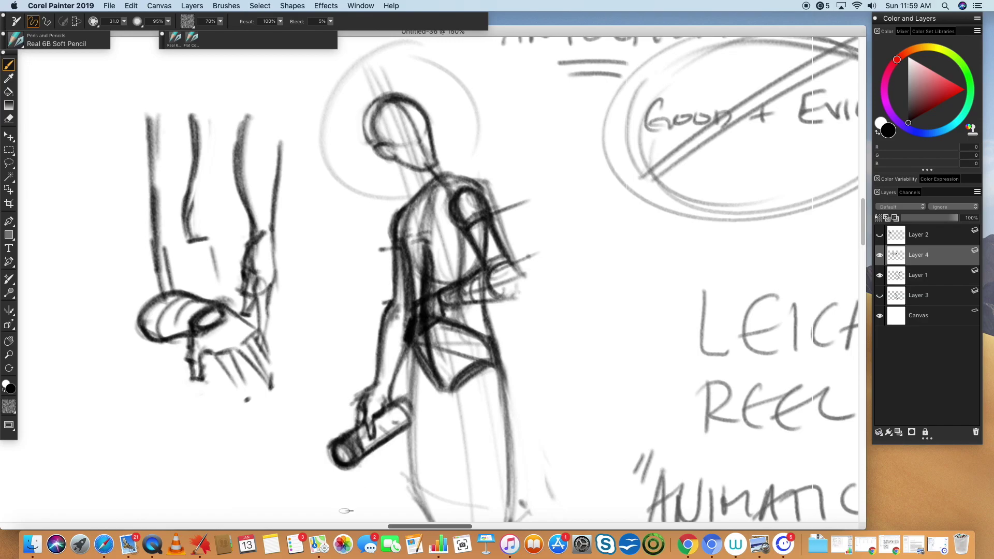
- Erase the stray marks inside and around the cylinder, and redraw its lower edge in pencil
key(n)
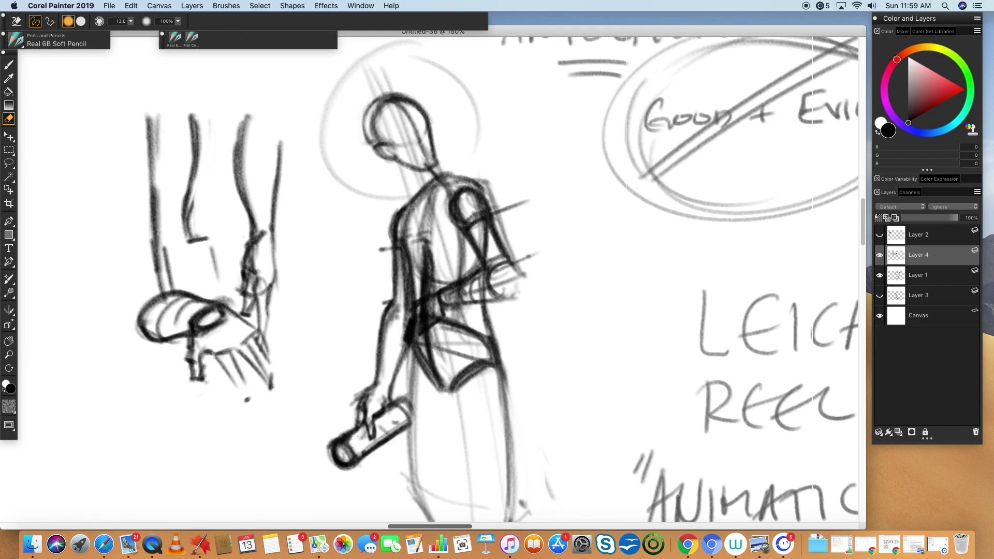
drag(348, 440, 373, 439)
mouse_move(347, 425)
mouse_down()
mouse_move(301, 469)
mouse_move(336, 434)
mouse_move(327, 446)
mouse_move(334, 462)
mouse_move(327, 456)
mouse_move(339, 454)
mouse_move(349, 472)
mouse_move(326, 442)
mouse_move(356, 468)
mouse_up()
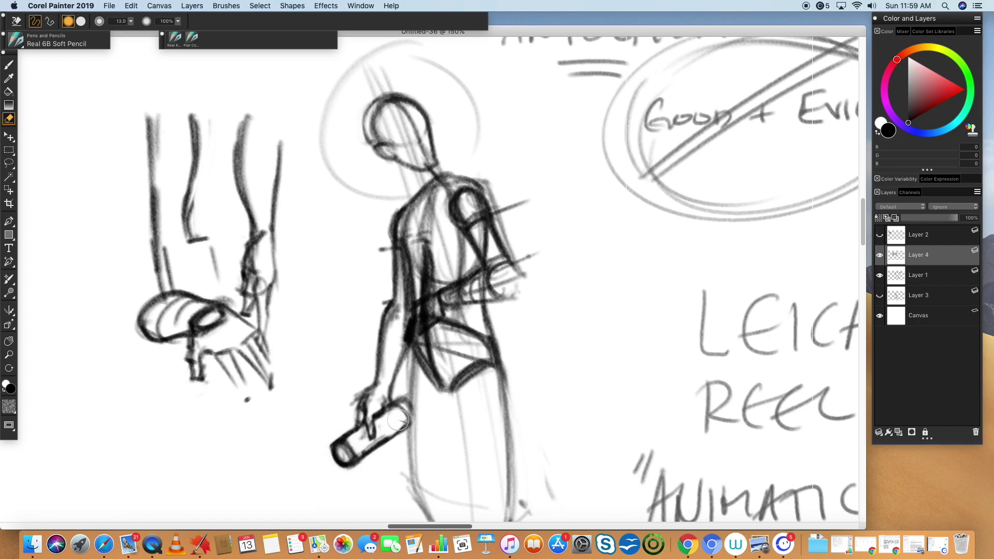
mouse_move(372, 444)
mouse_down()
mouse_move(406, 417)
mouse_move(368, 449)
mouse_up()
key(b)
mouse_move(411, 424)
mouse_down()
mouse_move(361, 456)
mouse_move(342, 451)
mouse_move(338, 466)
mouse_up()
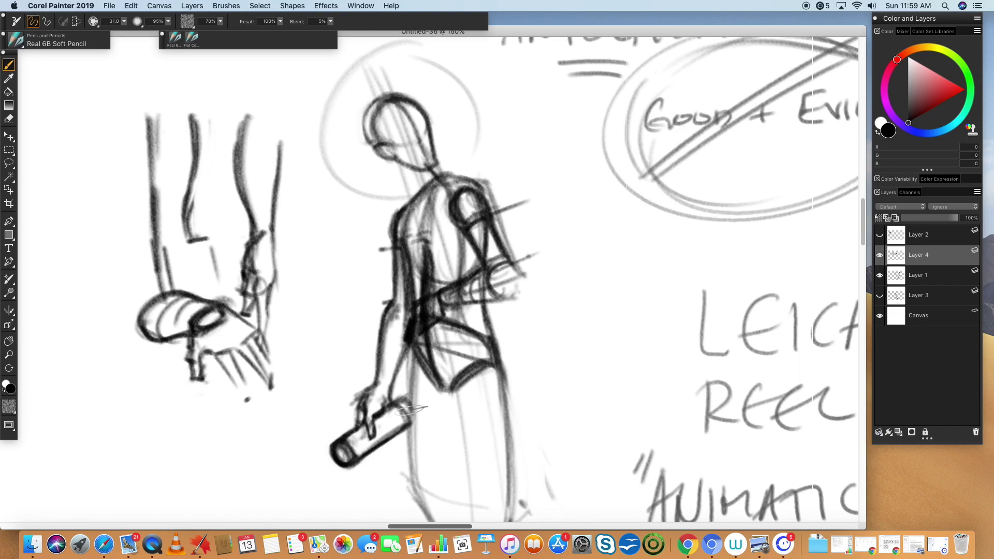
- Sketch a hanging loop below the cylinder, lighten it with the eraser, and draw a chain of small links along it between both ends
drag(342, 467, 341, 481)
mouse_move(414, 413)
mouse_down()
mouse_move(407, 473)
mouse_move(368, 506)
mouse_move(348, 498)
mouse_move(381, 505)
mouse_up()
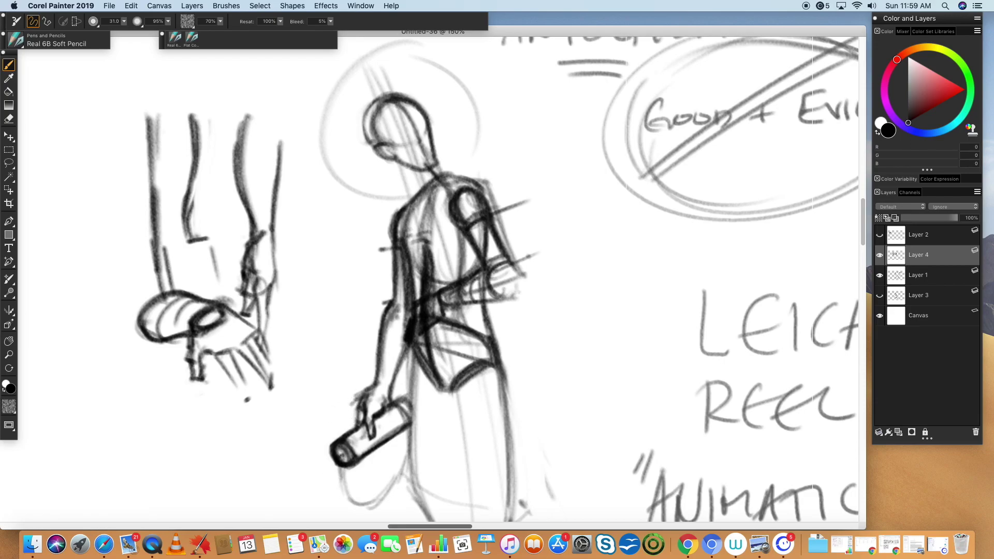
key(n)
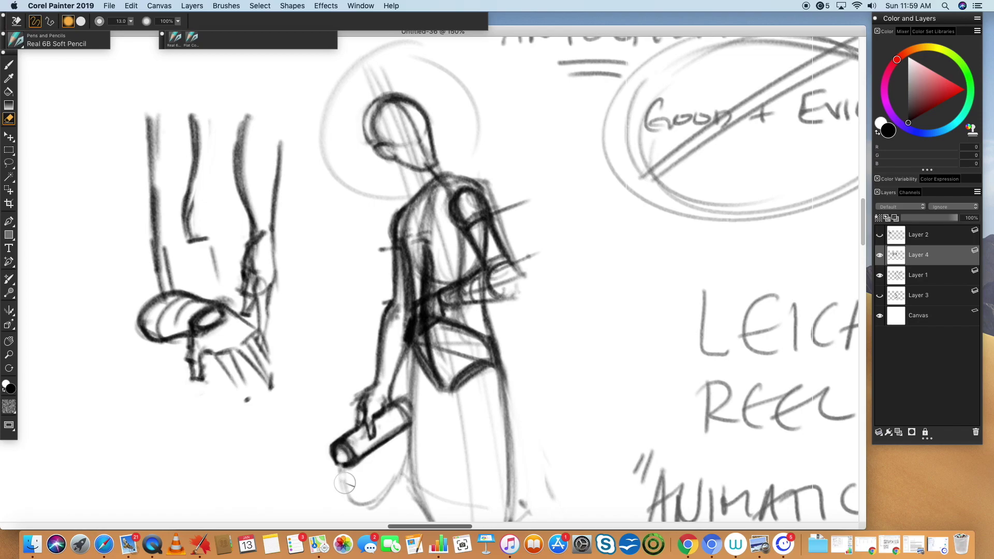
key(b)
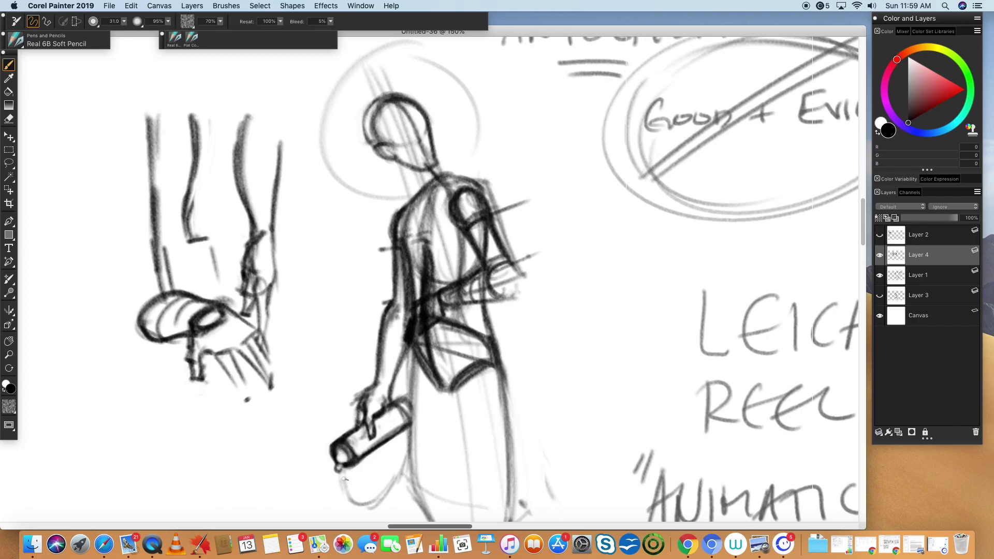
mouse_move(339, 475)
mouse_down()
mouse_move(346, 501)
mouse_move(372, 504)
mouse_up()
drag(404, 457, 384, 501)
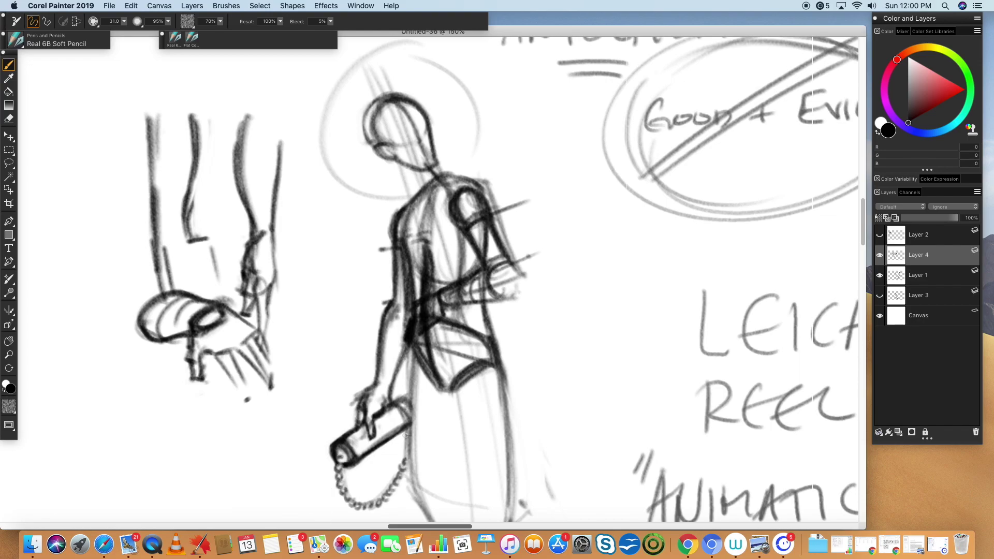
drag(403, 455, 407, 441)
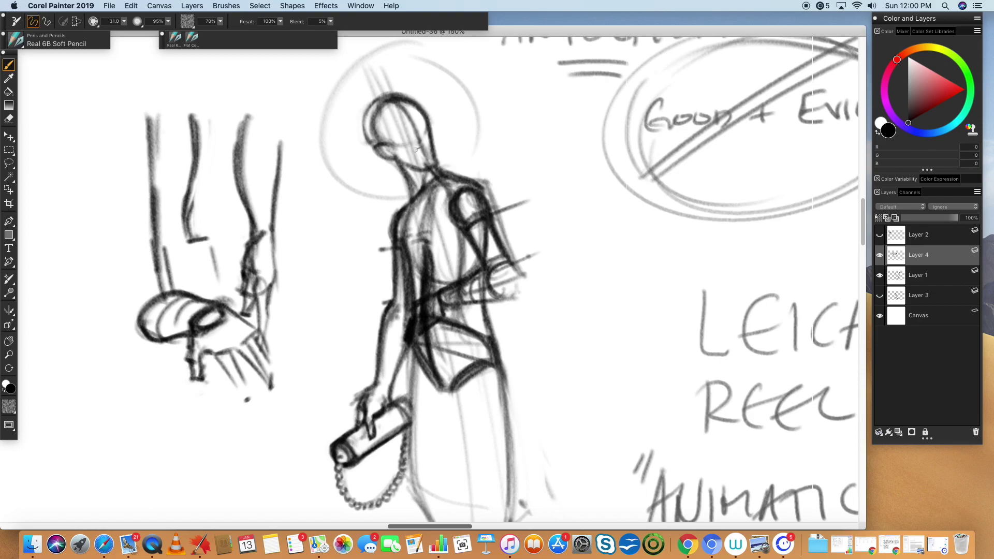
- Sketch a curved guideline across the figure's head and clean up the end of the bent forearm with the eraser
drag(552, 411, 516, 349)
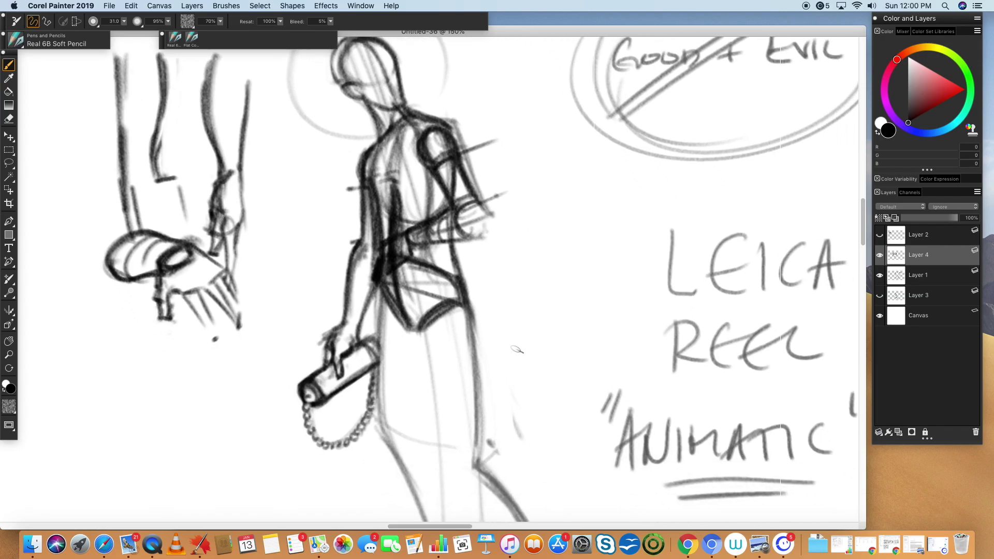
key(super+minus)
key(super+minus)
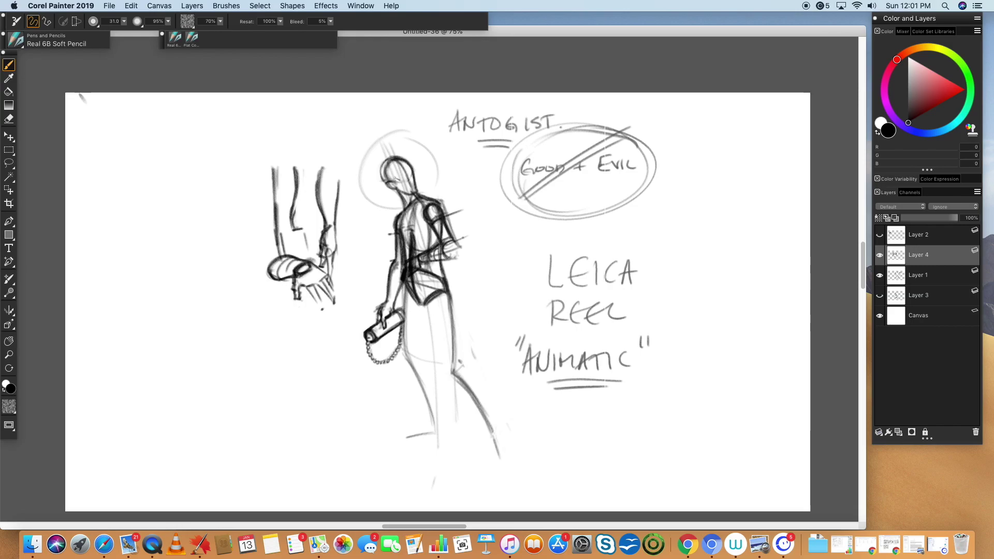
drag(388, 182, 423, 161)
key(super+z)
key(n)
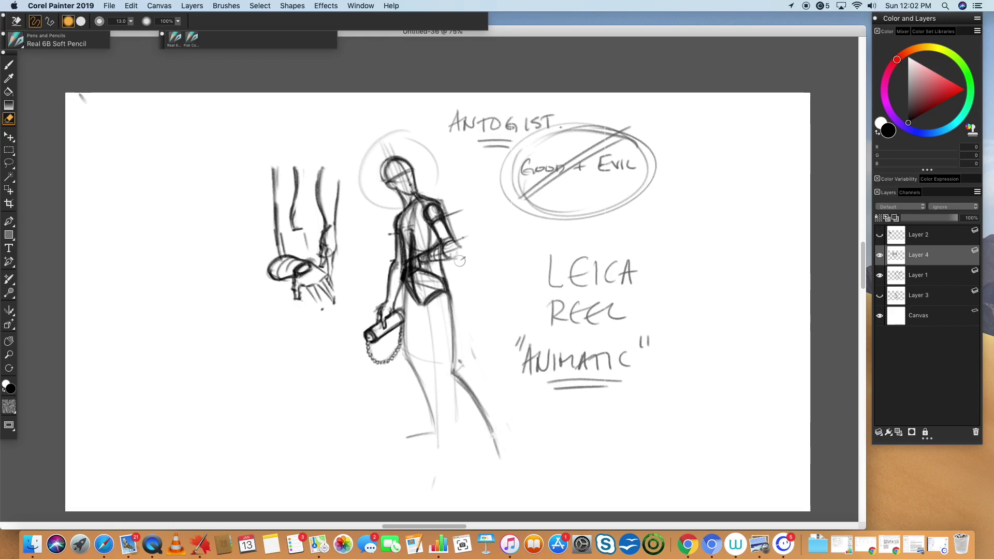
- Draw the figure's front leg from the inner thigh through the knee and shin down to the foot
key(b)
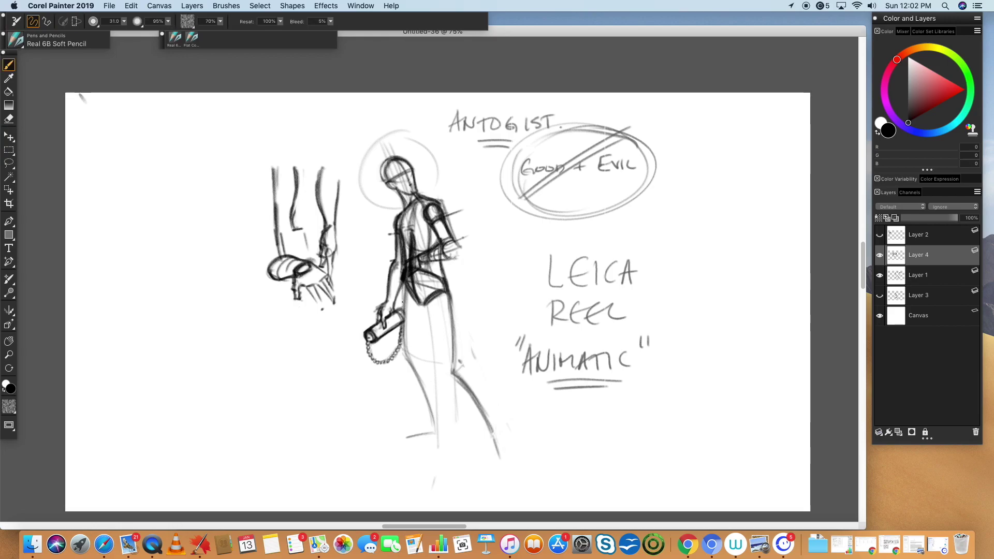
mouse_move(425, 305)
mouse_down()
mouse_move(421, 360)
mouse_move(433, 364)
mouse_move(437, 429)
mouse_up()
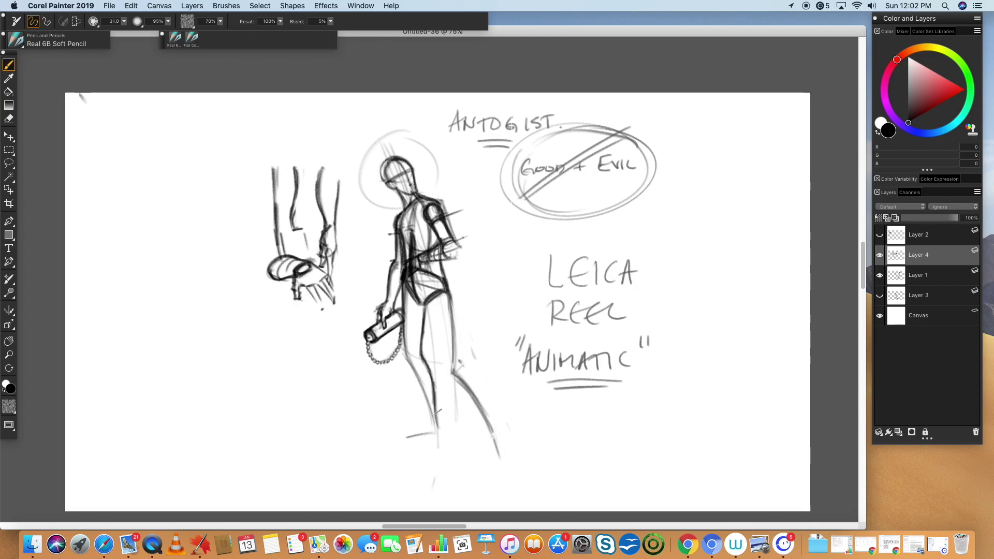
drag(404, 355, 426, 396)
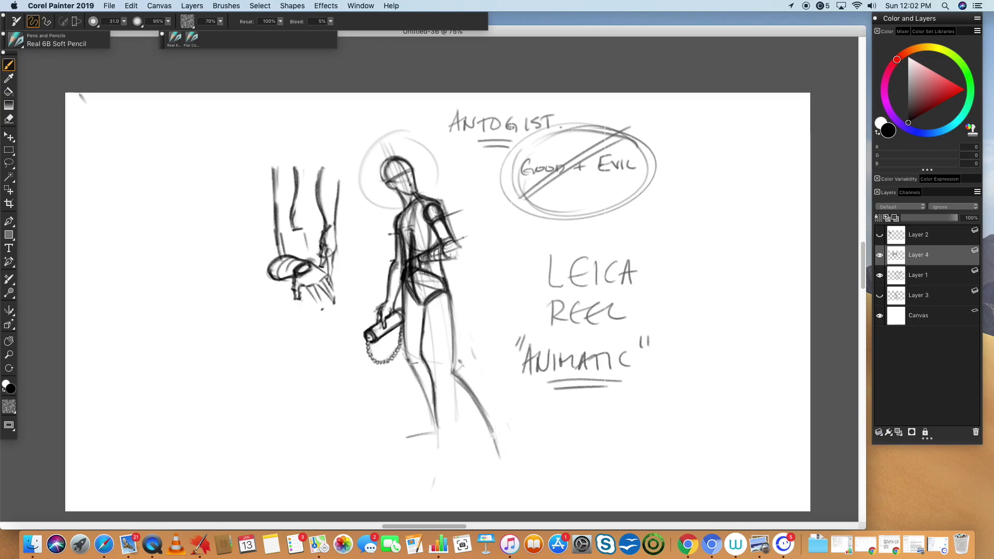
drag(409, 357, 442, 425)
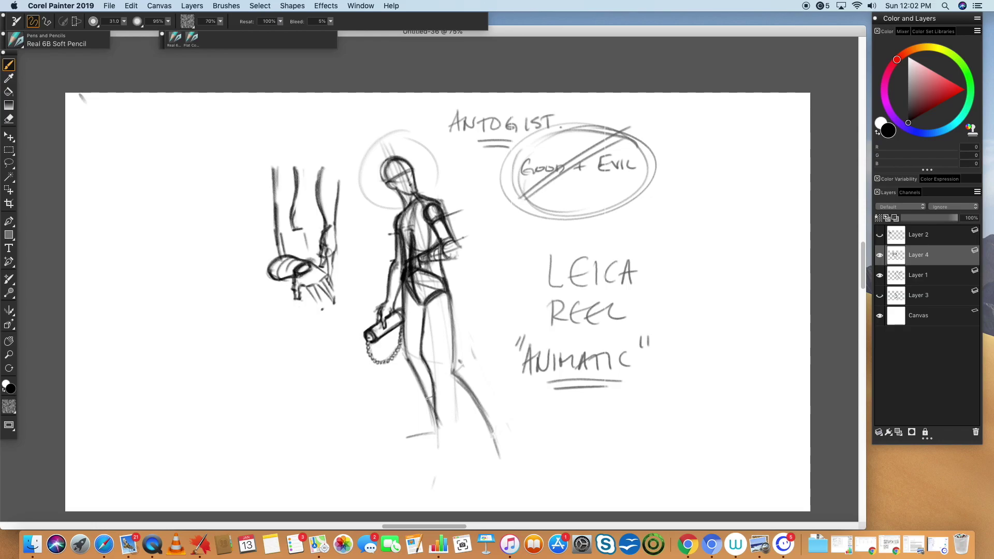
drag(435, 411, 443, 436)
key(super+z)
mouse_move(431, 389)
mouse_down()
mouse_move(443, 425)
mouse_move(419, 383)
mouse_move(421, 418)
mouse_move(430, 415)
mouse_move(422, 428)
mouse_move(430, 419)
mouse_move(411, 432)
mouse_move(428, 421)
mouse_move(420, 428)
mouse_move(445, 433)
mouse_move(423, 441)
mouse_move(425, 421)
mouse_move(431, 438)
mouse_move(403, 435)
mouse_move(440, 444)
mouse_move(419, 431)
mouse_up()
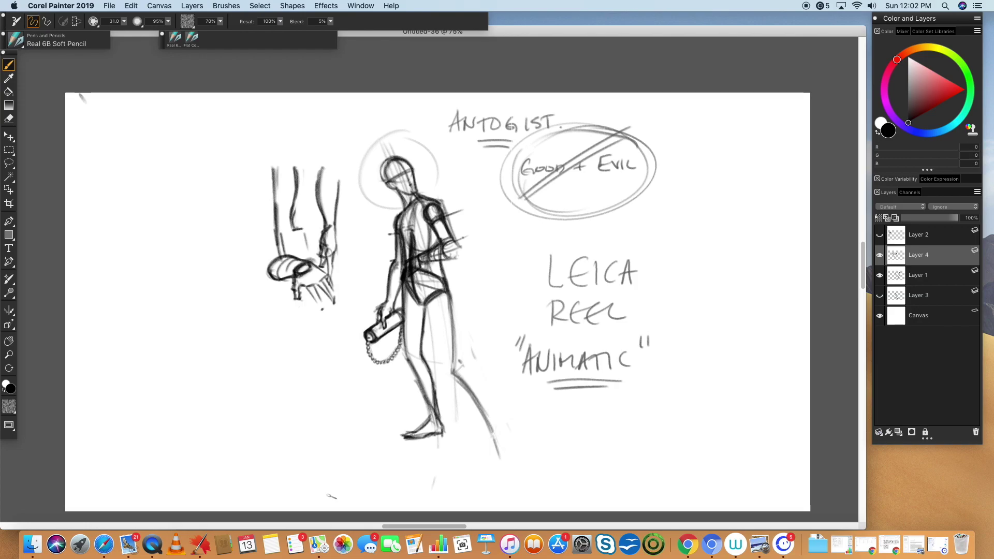
- Draw the back leg's thigh from the hip to the knee, with short guide marks at knee level
drag(437, 305, 425, 352)
drag(396, 283, 406, 281)
drag(395, 355, 407, 356)
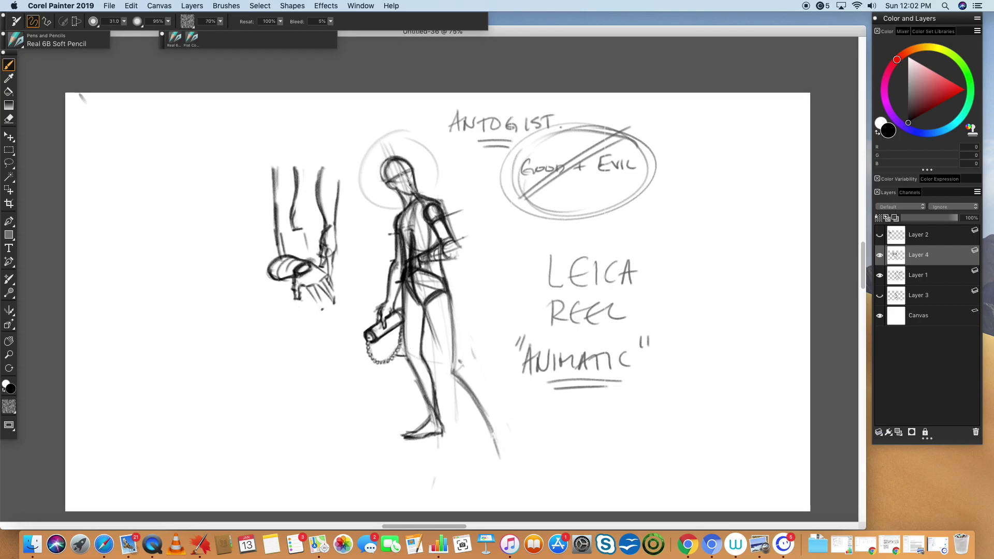
drag(447, 365, 452, 364)
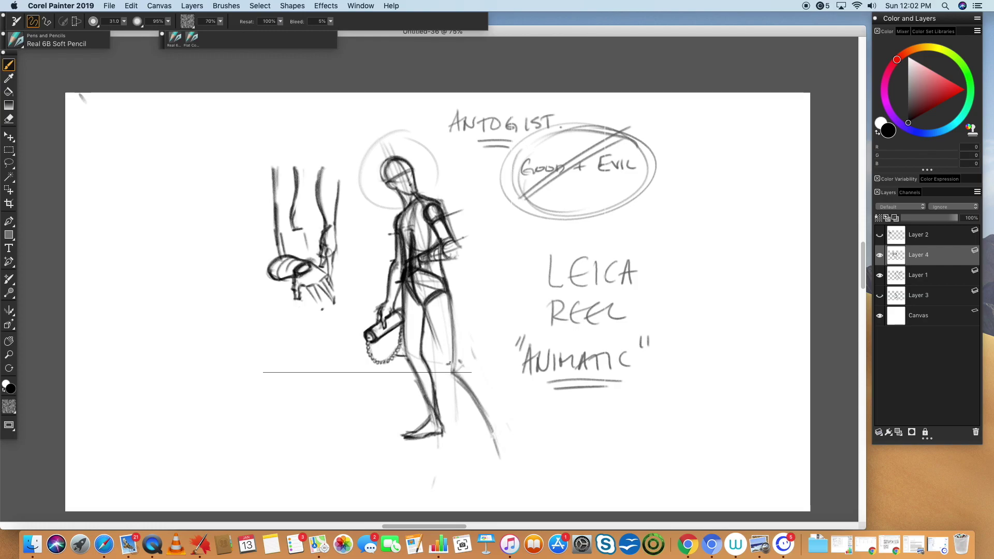
mouse_move(425, 304)
mouse_down()
mouse_move(424, 329)
mouse_move(439, 336)
mouse_up()
drag(447, 292, 453, 341)
mouse_move(425, 306)
mouse_down()
mouse_move(450, 369)
mouse_move(445, 293)
mouse_move(457, 338)
mouse_move(443, 384)
mouse_move(455, 351)
mouse_move(479, 396)
mouse_up()
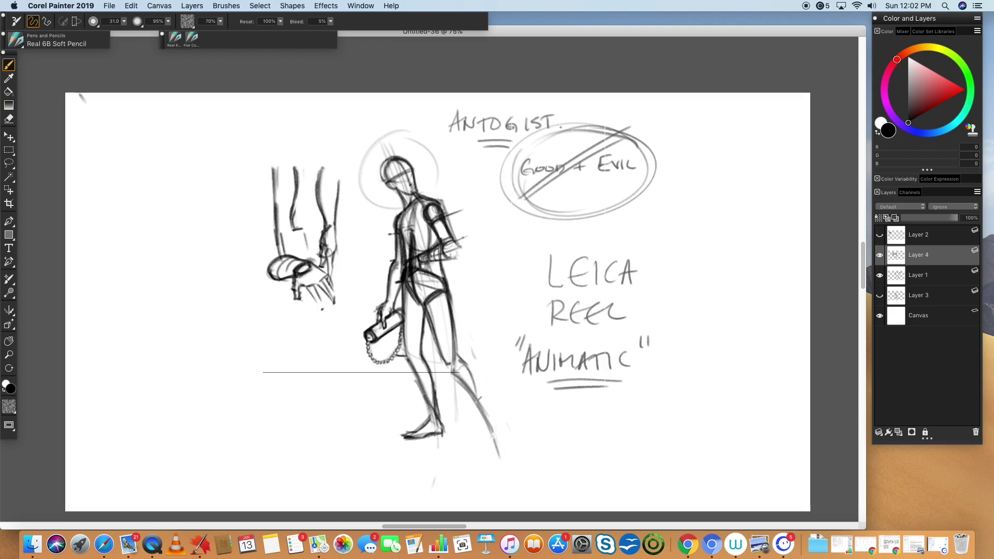
- Draw the back leg's lower part from the knee to the ankle, including the calf contours and a construction line along the leg
mouse_move(448, 361)
mouse_down()
mouse_move(475, 379)
mouse_move(477, 393)
mouse_move(463, 363)
mouse_move(473, 372)
mouse_move(491, 407)
mouse_move(472, 395)
mouse_move(490, 400)
mouse_move(490, 414)
mouse_up()
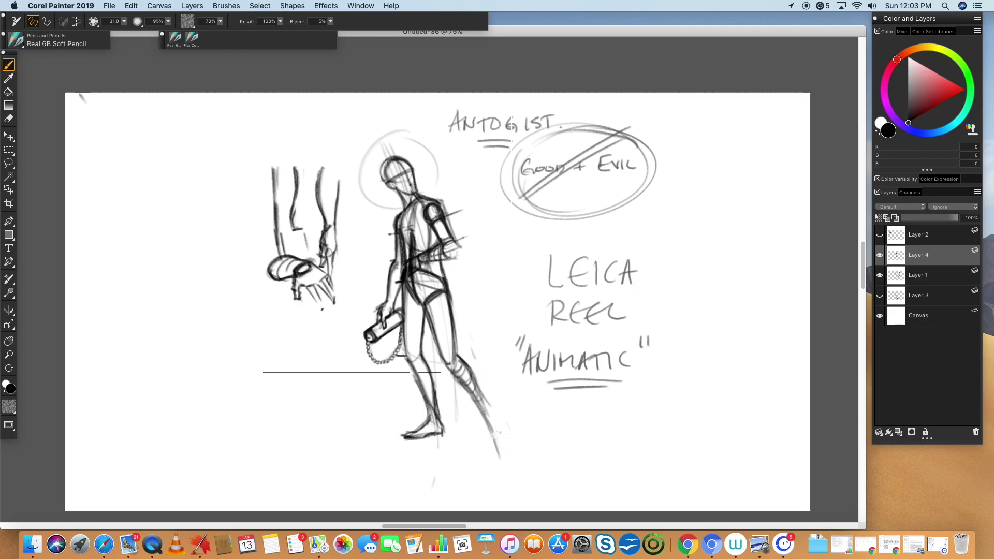
drag(454, 345, 500, 421)
drag(449, 367, 496, 430)
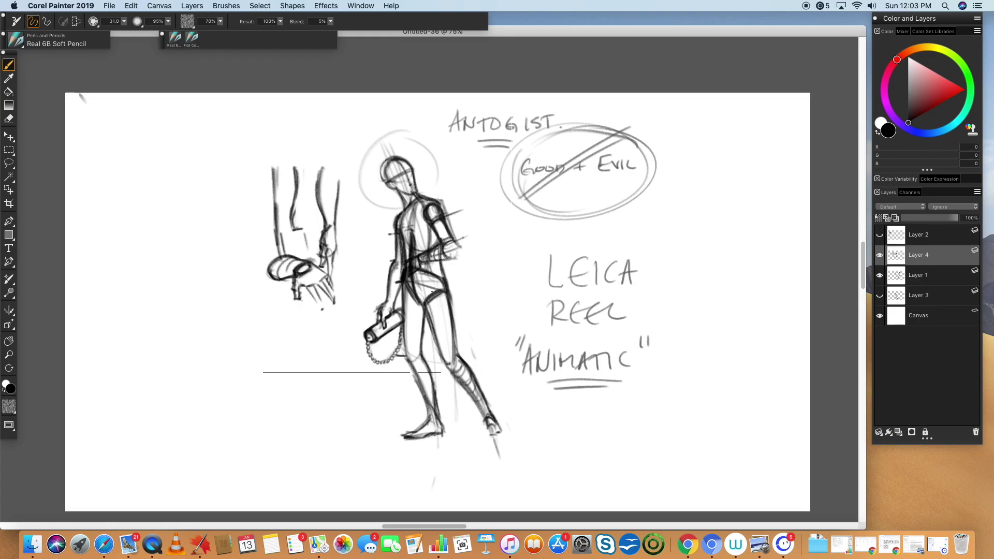
drag(437, 304, 450, 359)
mouse_move(440, 310)
mouse_down()
mouse_move(452, 365)
mouse_move(497, 429)
mouse_move(496, 451)
mouse_up()
- Draw the back foot with its toes angled downward, and add a short ground mark behind the front heel
mouse_move(483, 416)
mouse_down()
mouse_move(488, 440)
mouse_move(501, 437)
mouse_up()
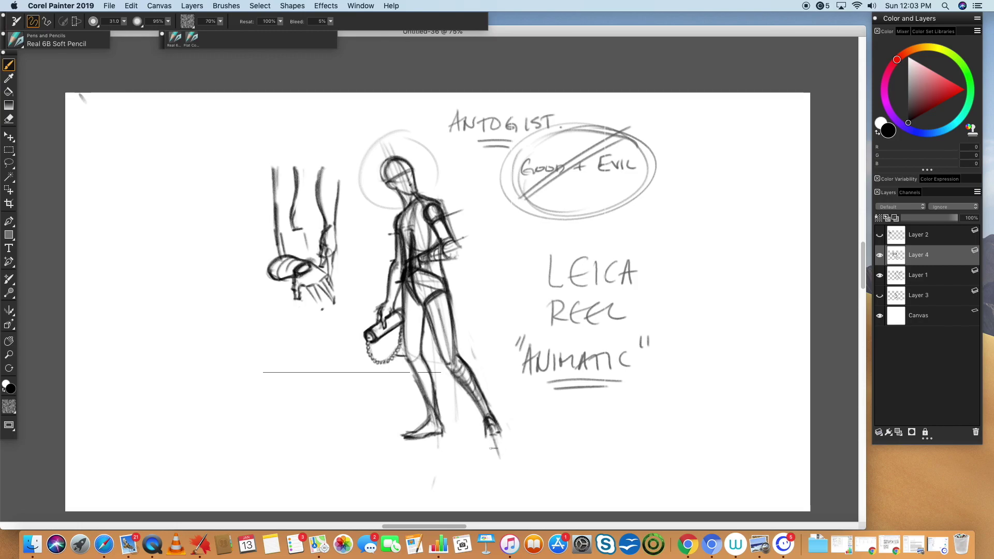
drag(485, 422, 497, 444)
mouse_move(490, 444)
mouse_down()
mouse_move(485, 423)
mouse_move(485, 443)
mouse_move(487, 434)
mouse_move(509, 444)
mouse_move(486, 422)
mouse_move(495, 451)
mouse_move(483, 442)
mouse_move(503, 439)
mouse_up()
drag(439, 437, 455, 433)
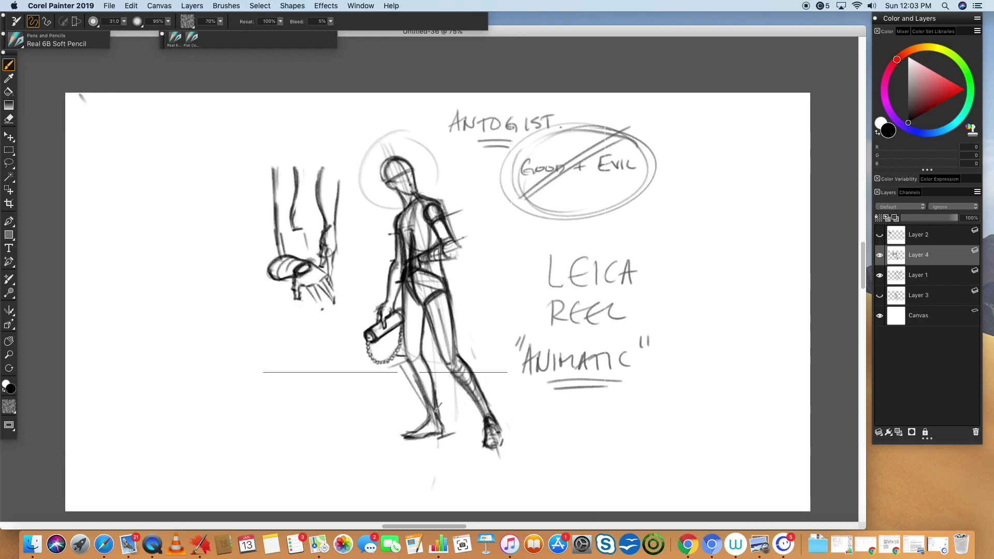
- Strengthen the front shin and back calf contours, and add angled guide marks at the back leg's knee and ankle
drag(400, 365, 438, 430)
drag(449, 370, 475, 354)
mouse_move(512, 418)
mouse_down()
mouse_move(501, 429)
mouse_move(539, 424)
mouse_up()
drag(448, 368, 479, 413)
drag(447, 367, 479, 413)
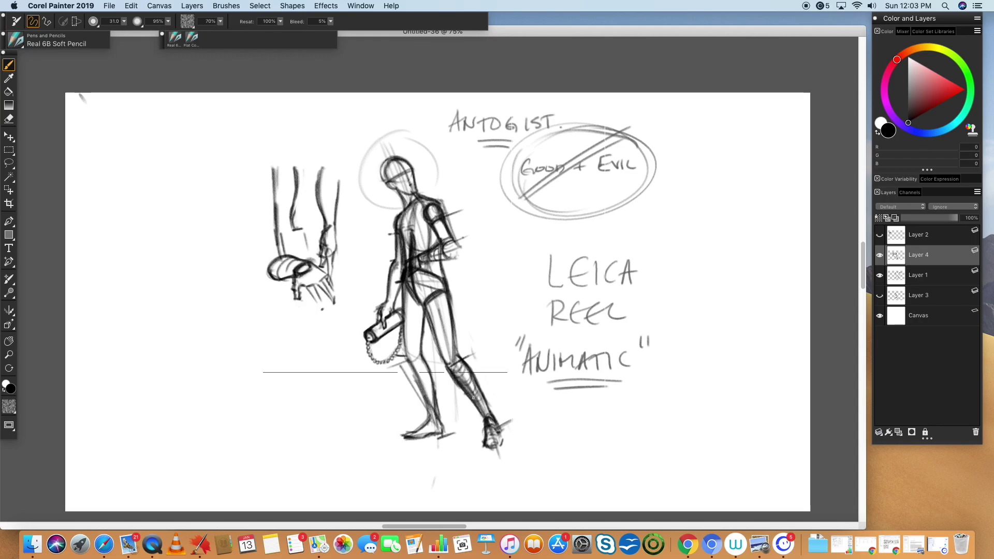
- Darken the back calf and add proportion ticks level with the head top and crotch, plus a ground line between the feet
drag(457, 350, 501, 421)
drag(464, 306, 479, 305)
drag(447, 154, 465, 153)
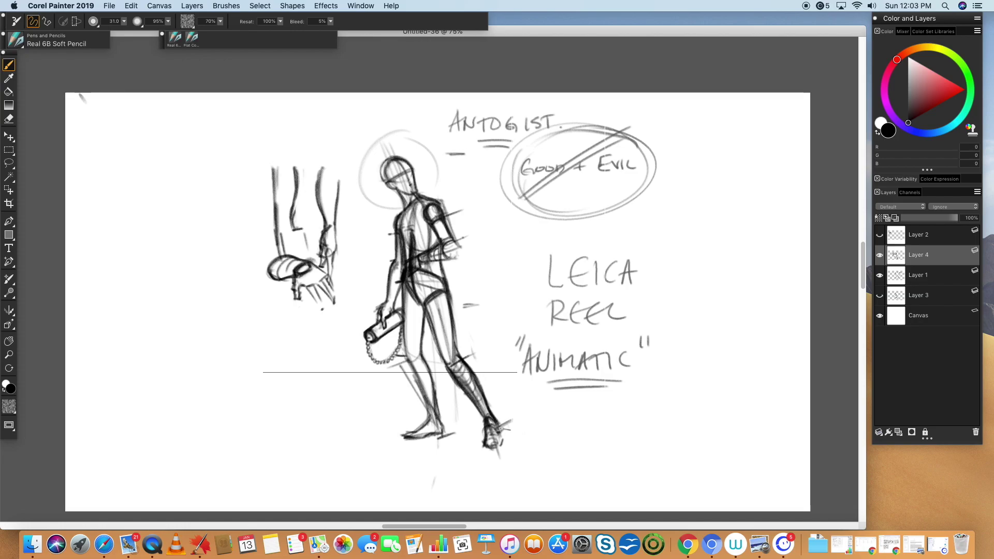
drag(447, 435, 476, 432)
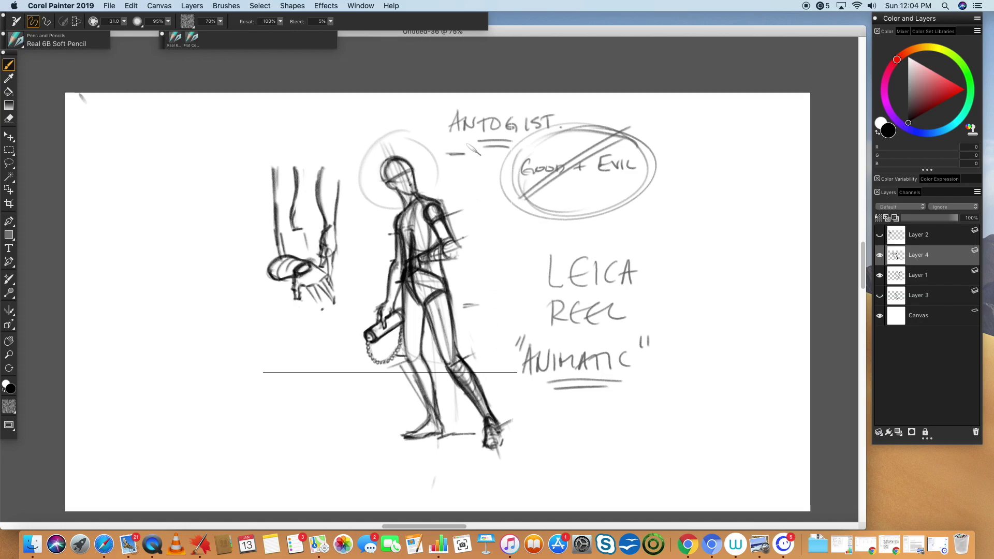
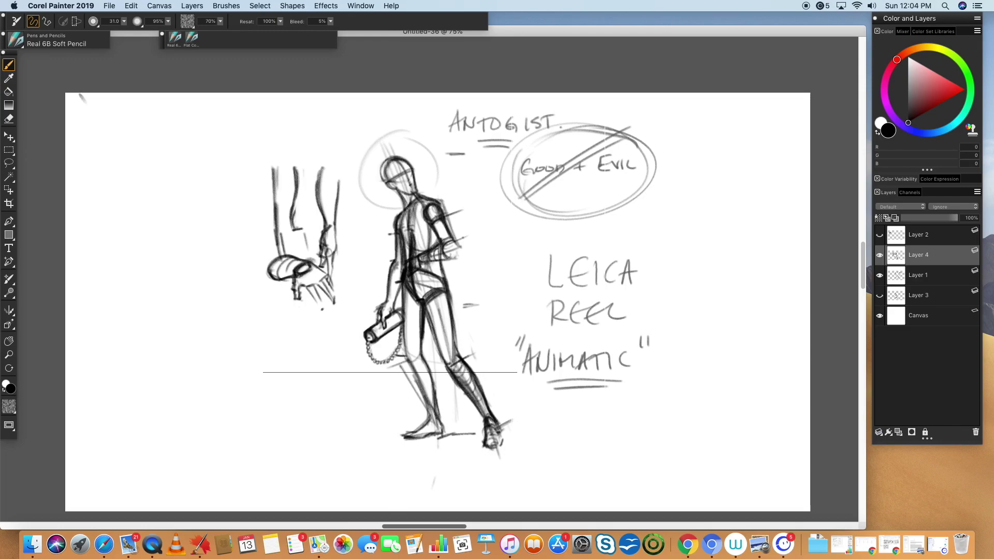
- Touch up the figure's jaw, lower Layer 4's opacity to 58%, and hide Layer 1
drag(389, 184, 402, 181)
drag(956, 218, 933, 218)
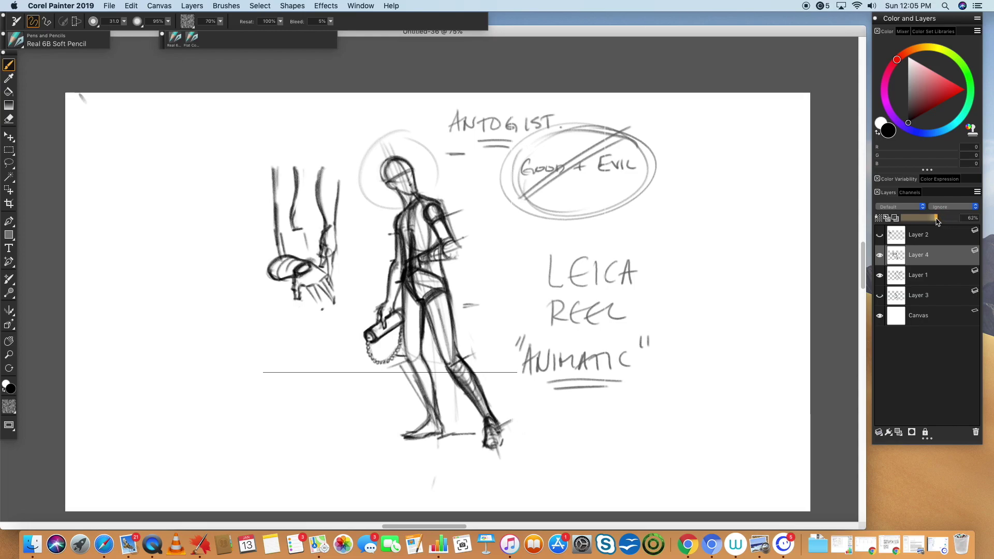
click(879, 276)
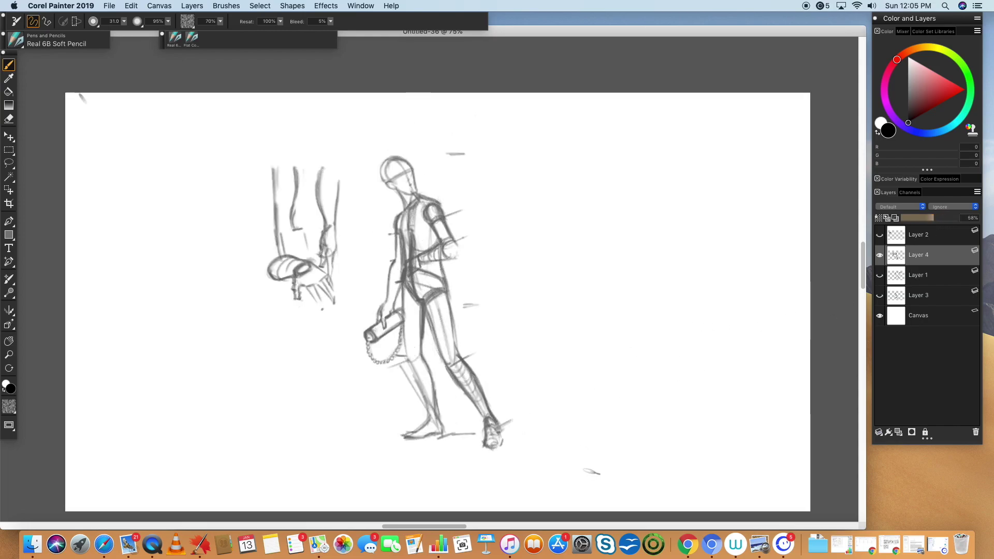
- Darken the back foot and thigh, sketch ground marks beside the foot, and add a new layer above Layer 4
drag(394, 428, 418, 438)
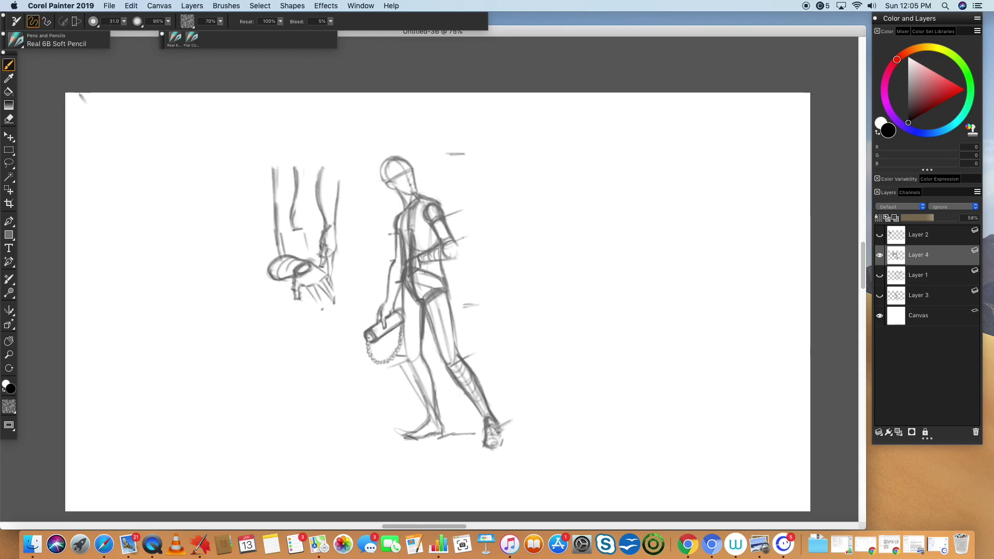
drag(552, 429, 513, 443)
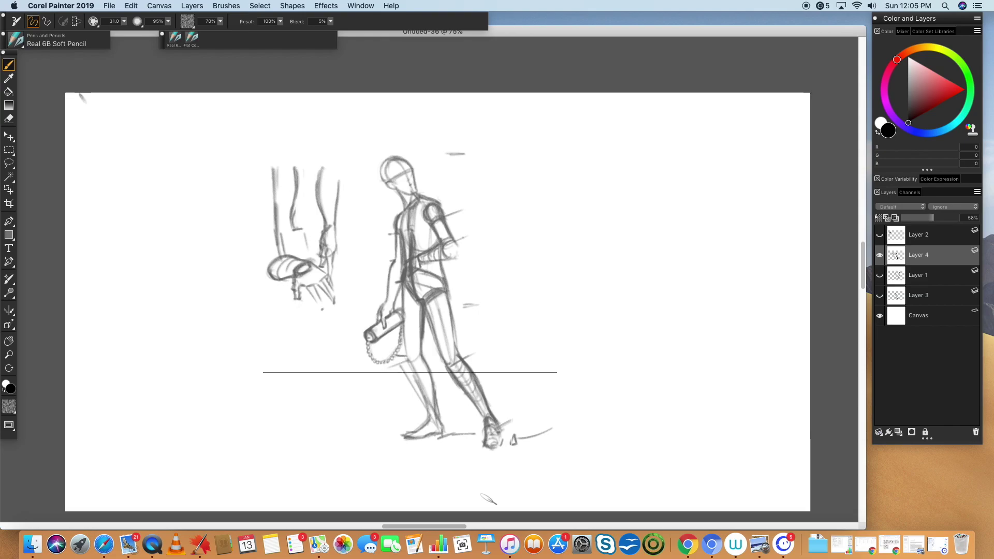
mouse_move(432, 300)
mouse_down()
mouse_move(444, 357)
mouse_move(489, 420)
mouse_move(495, 448)
mouse_move(507, 450)
mouse_up()
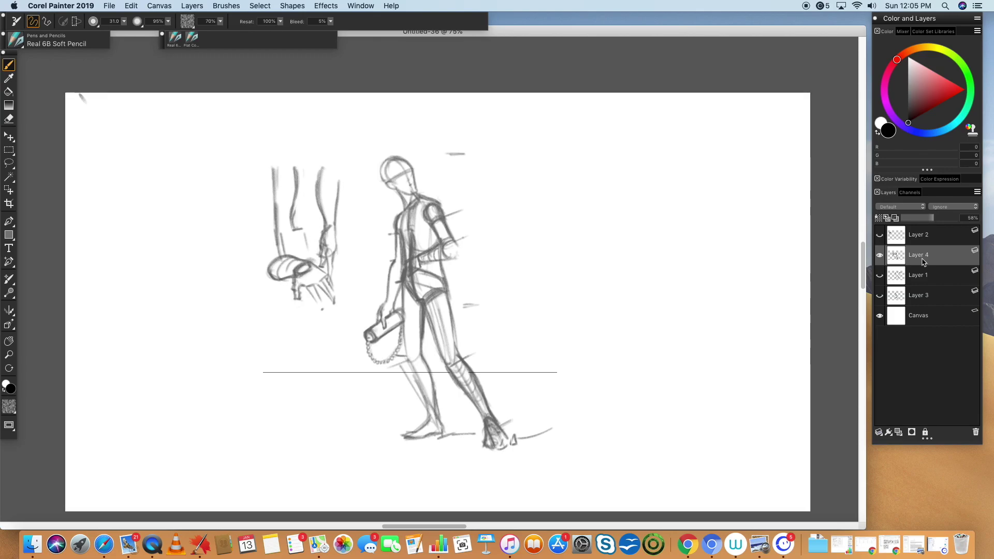
click(899, 433)
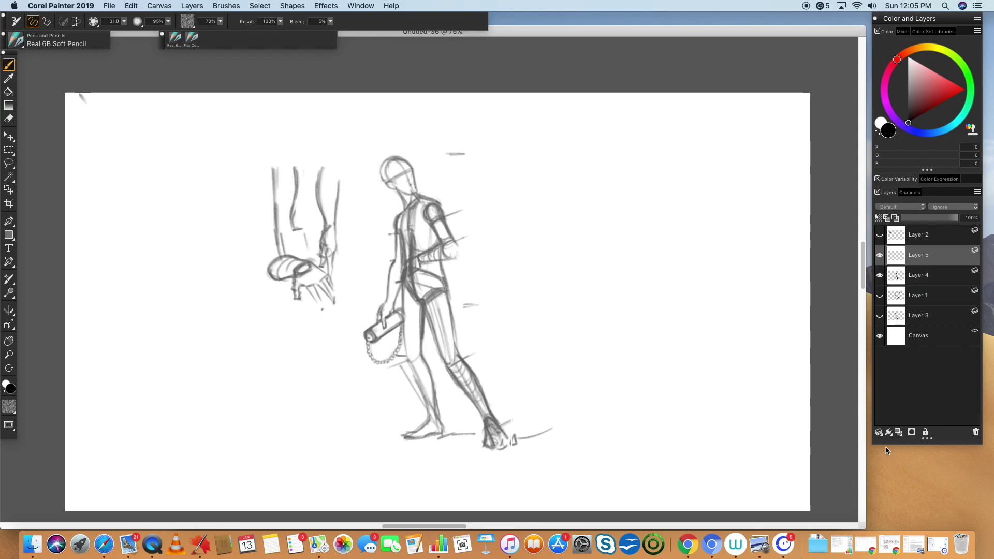
- Sketch the bent arm's wrist cuff and the loose sleeve folds around its forearm and elbow
key(super+equal)
key(super+equal)
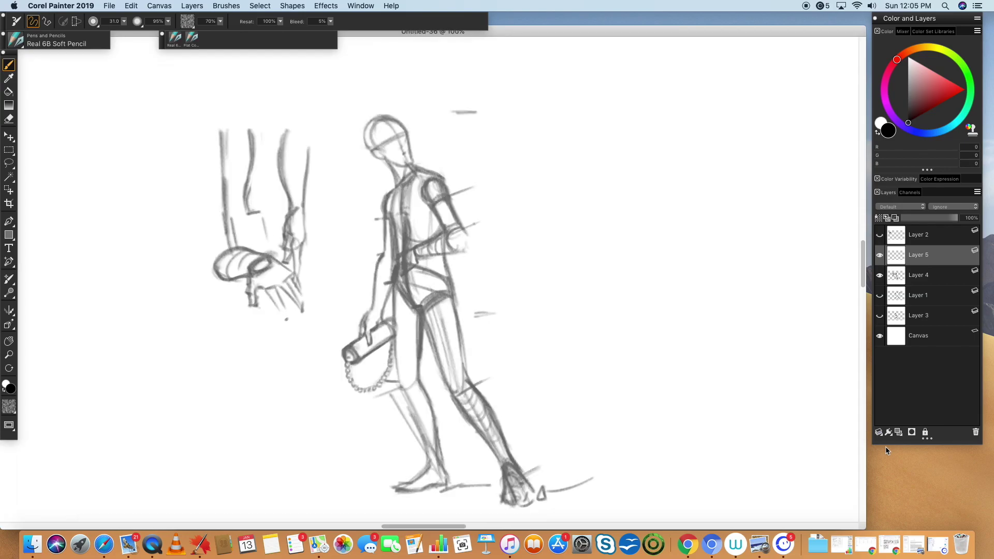
mouse_move(657, 364)
mouse_down()
mouse_move(759, 380)
mouse_move(744, 443)
mouse_up()
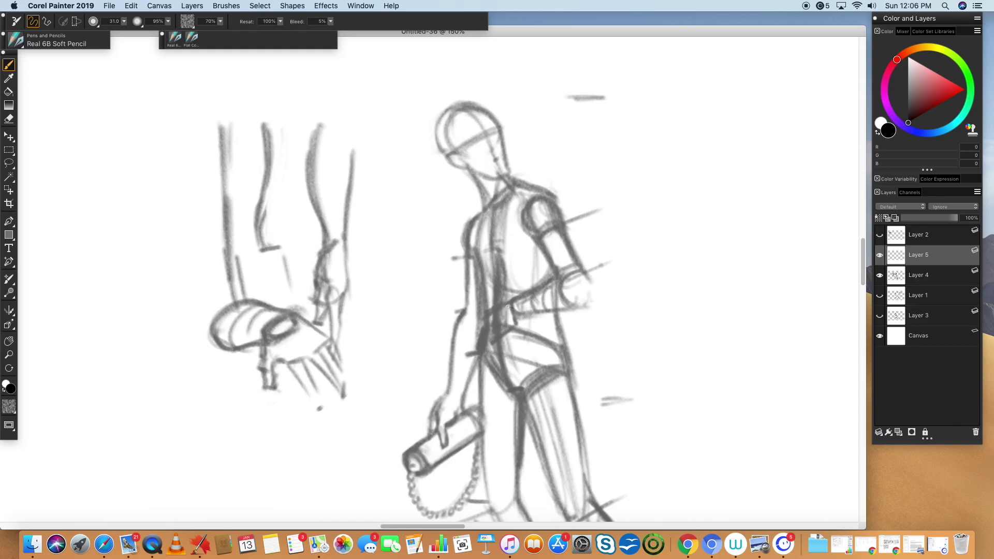
mouse_move(508, 303)
mouse_down()
mouse_move(511, 316)
mouse_move(529, 316)
mouse_move(522, 295)
mouse_move(527, 320)
mouse_move(591, 322)
mouse_move(590, 291)
mouse_move(556, 269)
mouse_move(569, 290)
mouse_move(554, 277)
mouse_up()
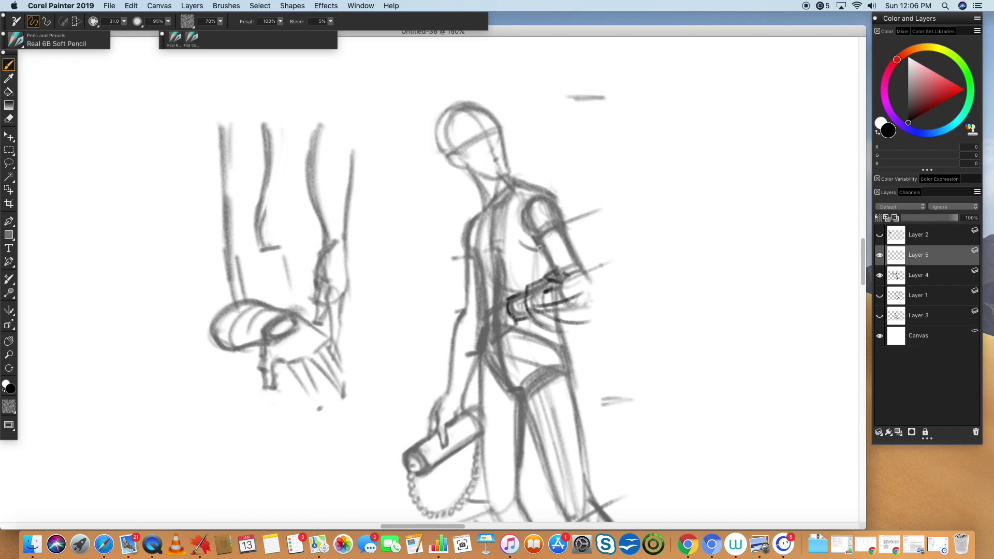
drag(536, 236, 553, 268)
mouse_move(531, 223)
mouse_down()
mouse_move(566, 248)
mouse_move(570, 266)
mouse_move(562, 261)
mouse_move(589, 266)
mouse_move(602, 302)
mouse_move(595, 317)
mouse_up()
drag(536, 318, 585, 323)
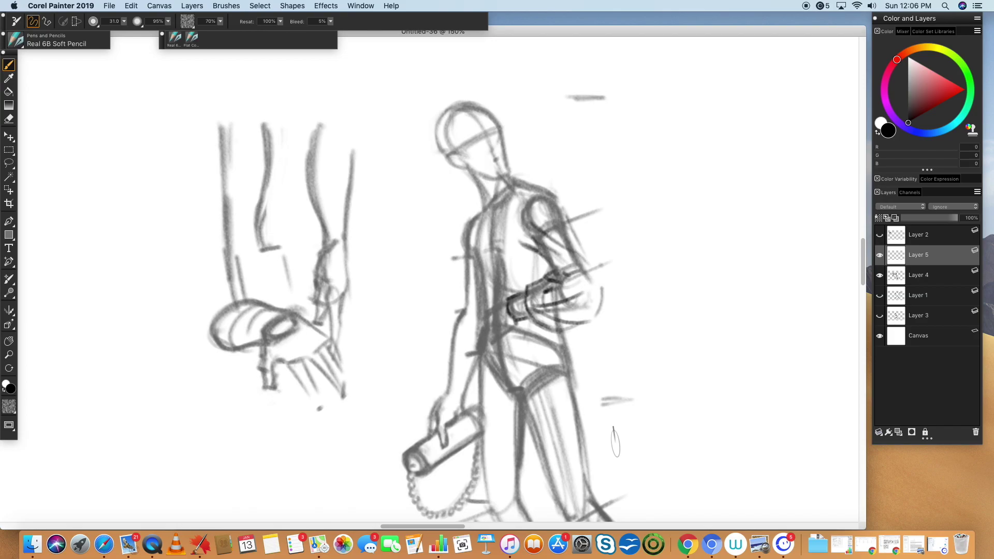
- Darken the vest's armhole around the near shoulder and outline the upper sleeve down to the elbow
mouse_move(557, 195)
mouse_down()
mouse_move(530, 196)
mouse_move(541, 230)
mouse_up()
drag(526, 202, 520, 240)
mouse_move(522, 210)
mouse_down()
mouse_move(550, 258)
mouse_move(531, 253)
mouse_move(528, 219)
mouse_move(543, 192)
mouse_move(536, 198)
mouse_move(548, 257)
mouse_up()
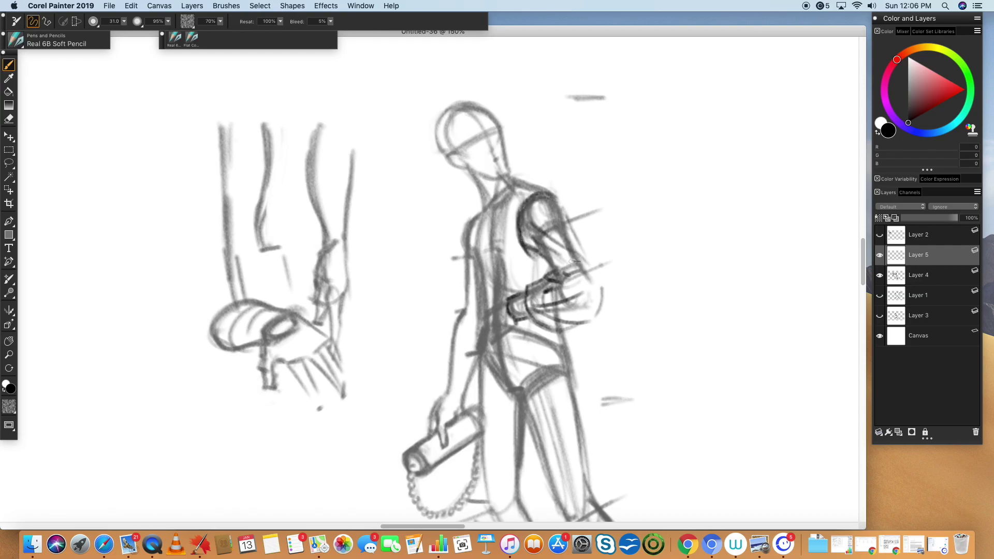
mouse_move(555, 195)
mouse_down()
mouse_move(521, 223)
mouse_move(558, 257)
mouse_up()
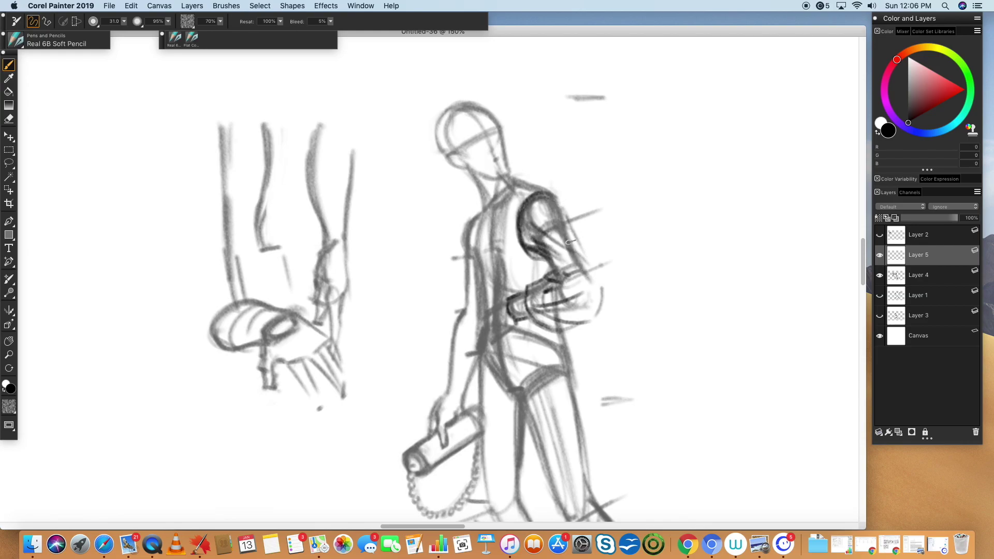
drag(570, 228, 598, 285)
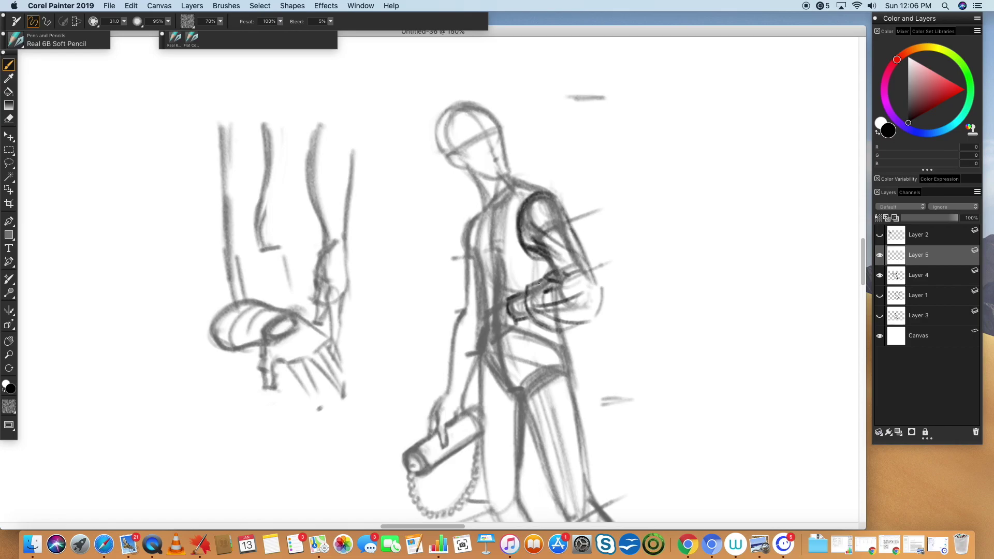
- Add curved folds to the bent arm's lower sleeve and draw a round button on its cuff
mouse_move(593, 291)
mouse_down()
mouse_move(572, 320)
mouse_move(544, 320)
mouse_up()
drag(519, 314, 512, 318)
drag(525, 311, 524, 316)
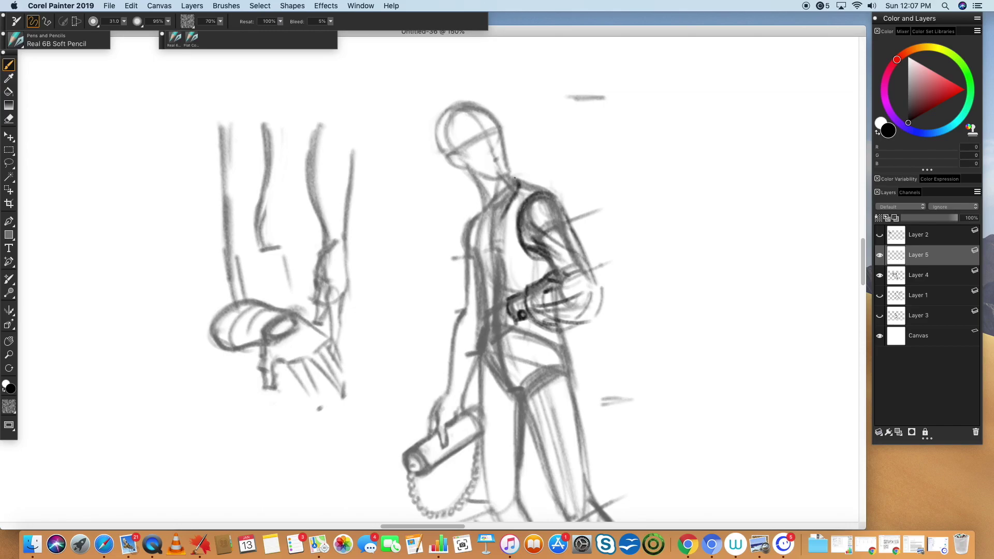
- Draw the vest's two front opening edges from the neck down toward the waist
drag(517, 177, 497, 259)
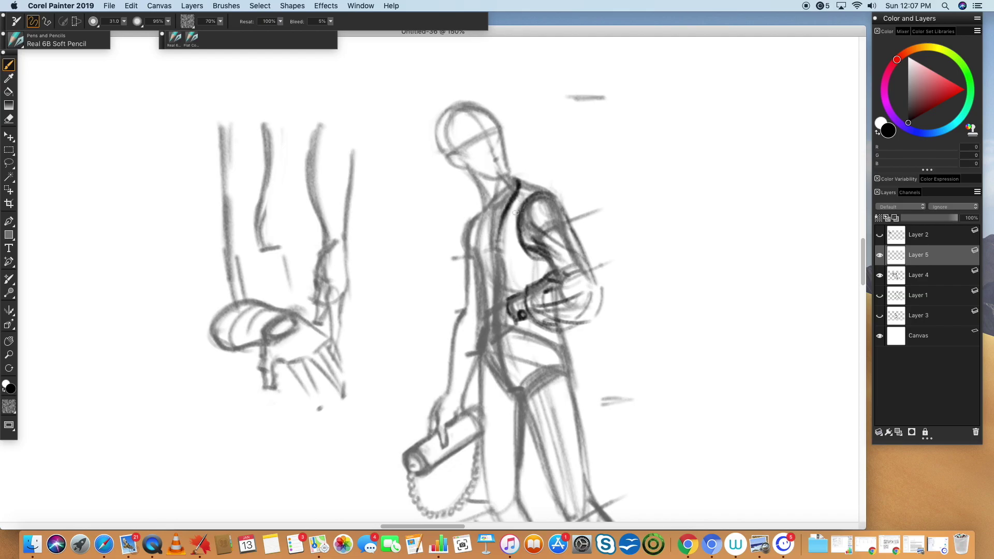
mouse_move(506, 209)
mouse_down()
mouse_move(499, 279)
mouse_move(502, 217)
mouse_move(510, 313)
mouse_move(504, 217)
mouse_move(498, 282)
mouse_up()
drag(504, 231, 493, 298)
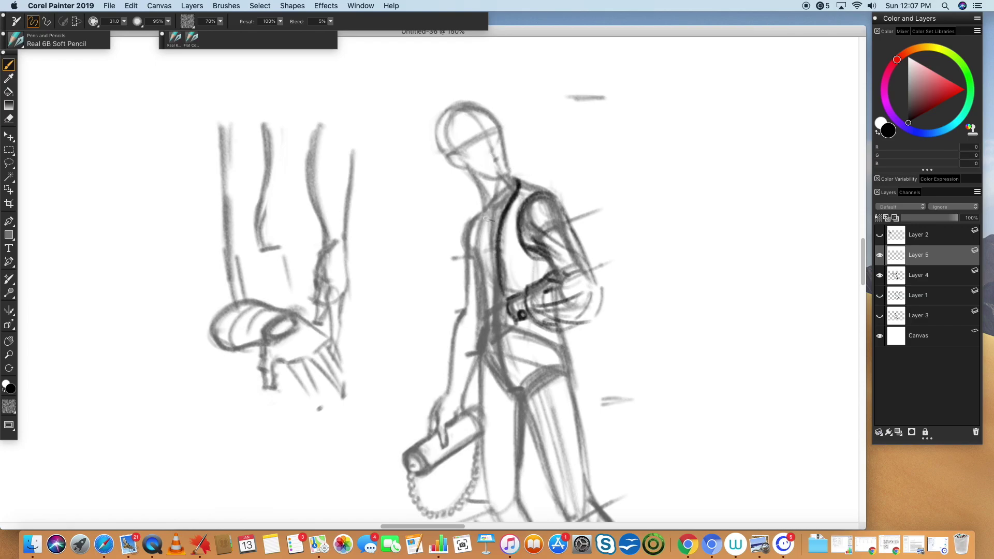
mouse_move(481, 242)
mouse_down()
mouse_move(484, 211)
mouse_move(490, 313)
mouse_up()
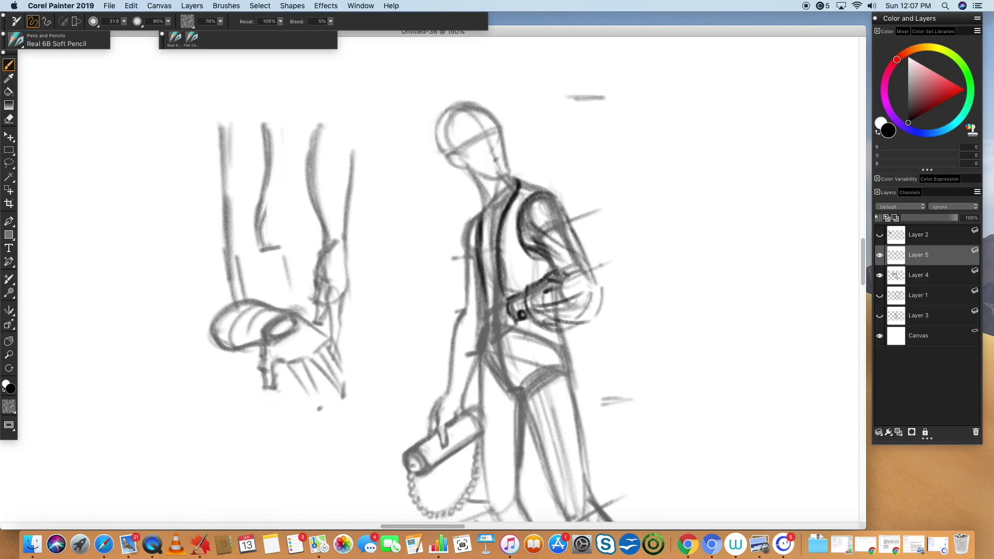
- Outline the vest's near shoulder seam and darken its far side from the shoulder down to the waist
drag(517, 180, 559, 198)
drag(477, 214, 466, 269)
drag(474, 217, 470, 266)
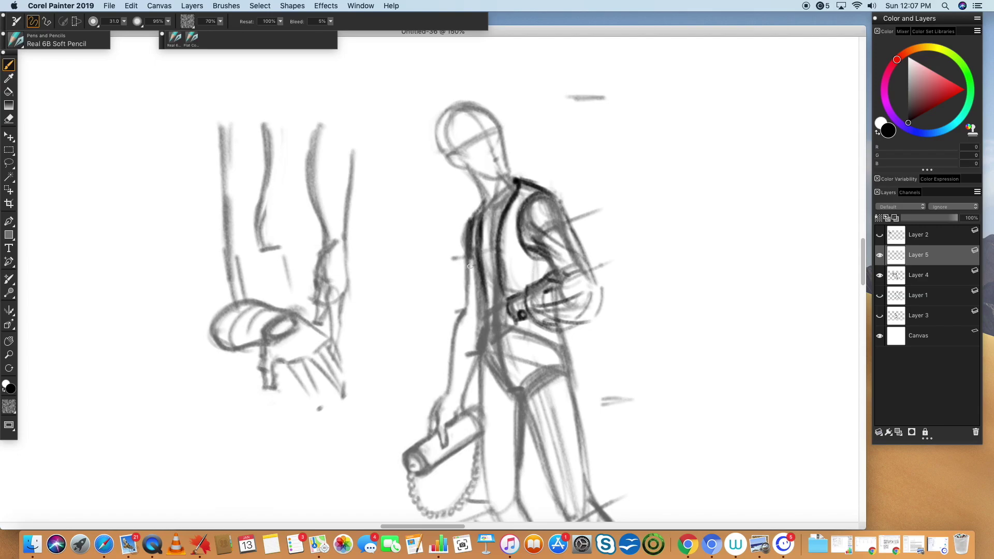
drag(474, 213, 476, 288)
drag(475, 201, 481, 322)
drag(477, 259, 485, 320)
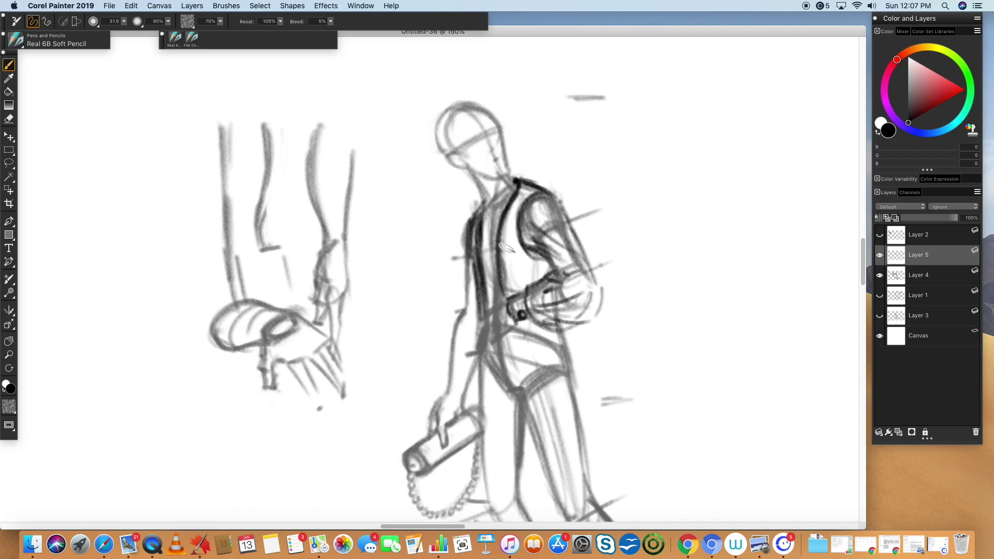
- Add slanted guide lines across the shoulders and a short guide mark at the far side of the waist
drag(439, 240, 590, 177)
drag(409, 250, 519, 200)
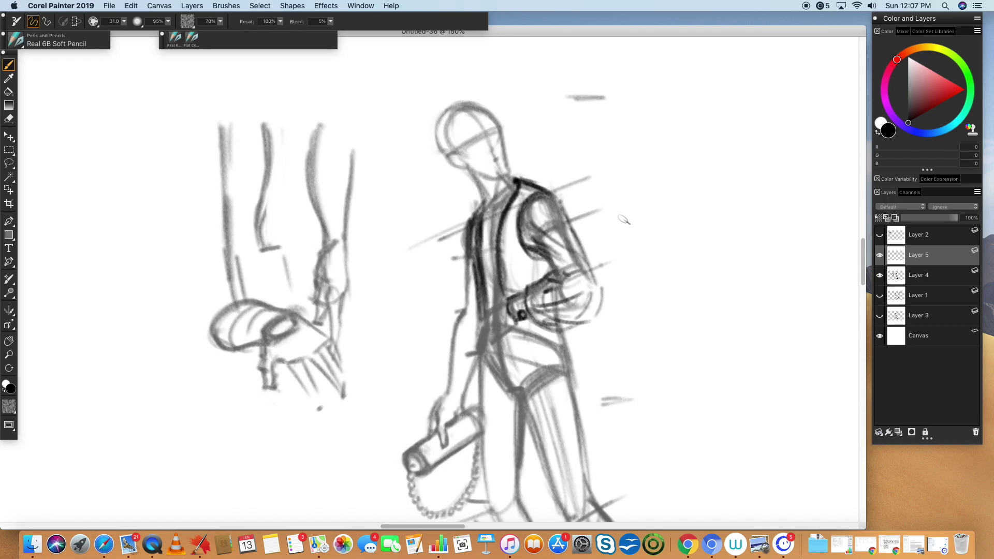
mouse_move(450, 336)
mouse_down()
mouse_move(596, 291)
mouse_move(507, 305)
mouse_move(488, 329)
mouse_up()
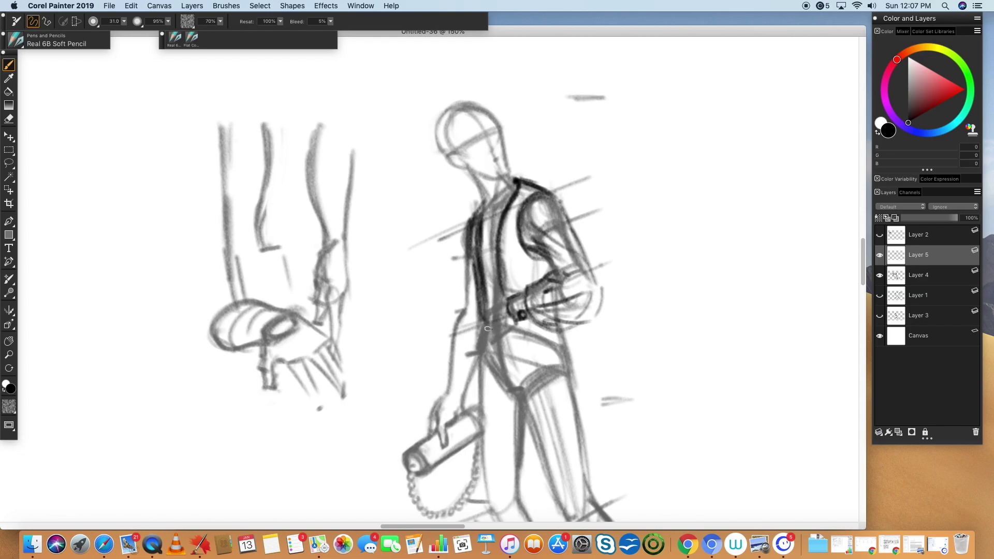
- Draw crisscross lacing with end knots down the vest's front opening, and clean up the strokes below it with the eraser
drag(511, 296, 521, 308)
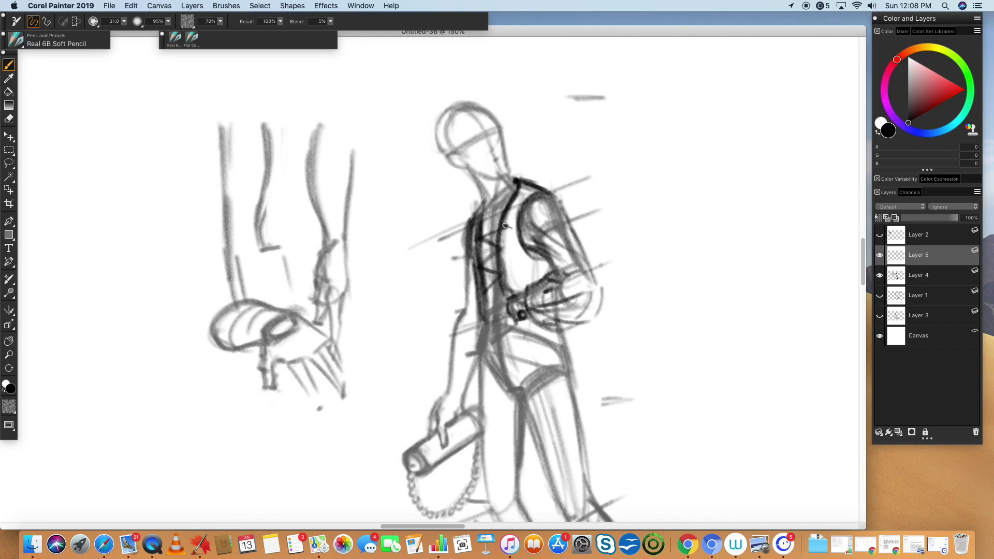
mouse_move(505, 228)
mouse_down()
mouse_move(474, 235)
mouse_move(498, 249)
mouse_move(479, 266)
mouse_move(503, 273)
mouse_move(481, 297)
mouse_move(507, 297)
mouse_up()
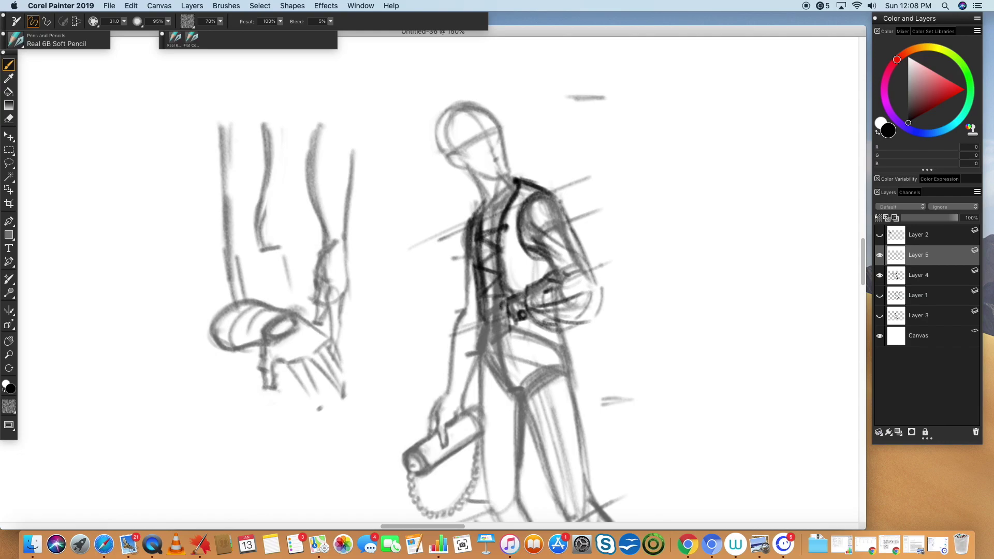
drag(505, 308, 509, 340)
key(n)
drag(501, 304, 510, 338)
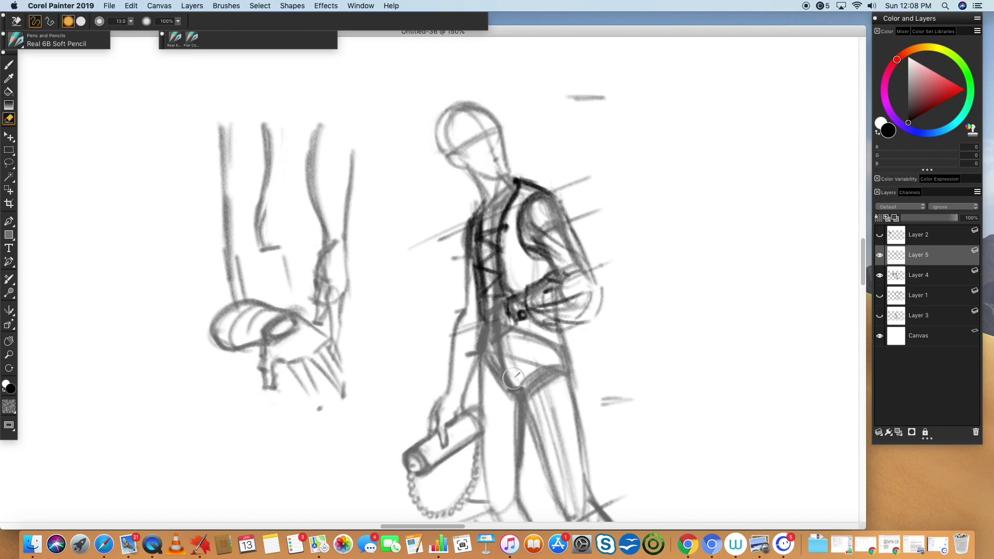
- Draw the curved neckline between the vest's edges and darken the far shoulder with the Real 6B Soft Pencil
key(b)
right_click(481, 193)
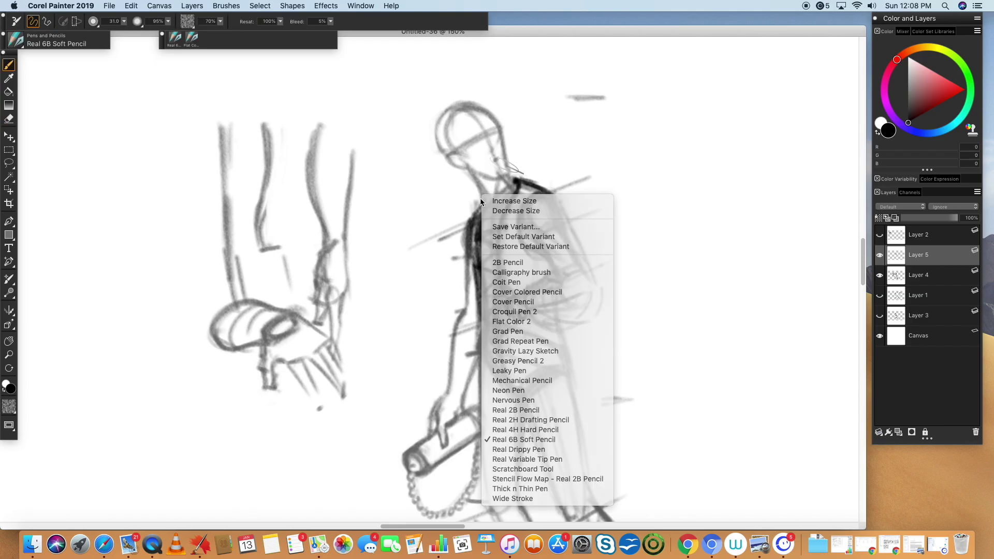
click(516, 169)
drag(480, 201, 468, 223)
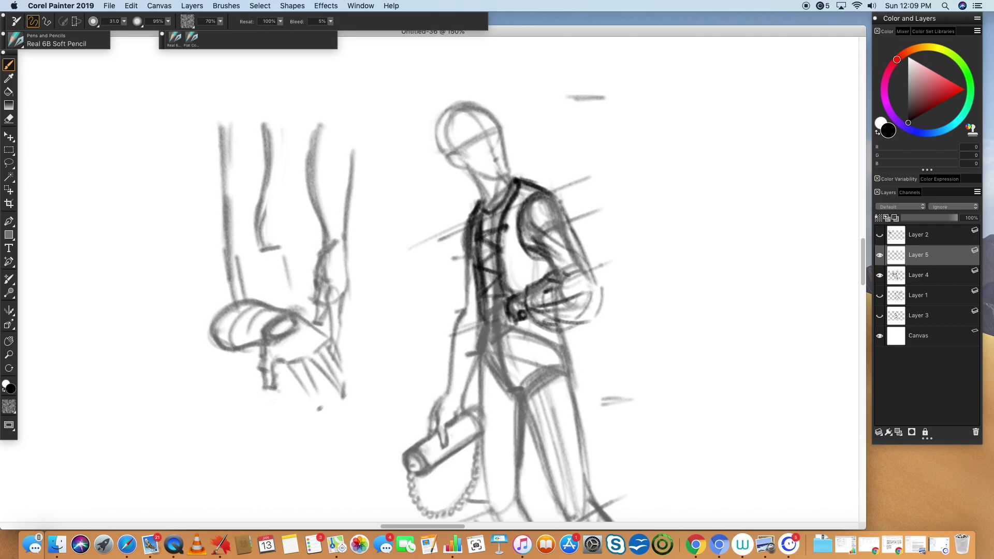
- Sketch the hanging arm's upper sleeve with overlapping folds around the elbow
drag(466, 222, 454, 305)
drag(464, 252, 481, 306)
drag(457, 289, 473, 326)
drag(463, 318, 471, 343)
drag(453, 294, 450, 339)
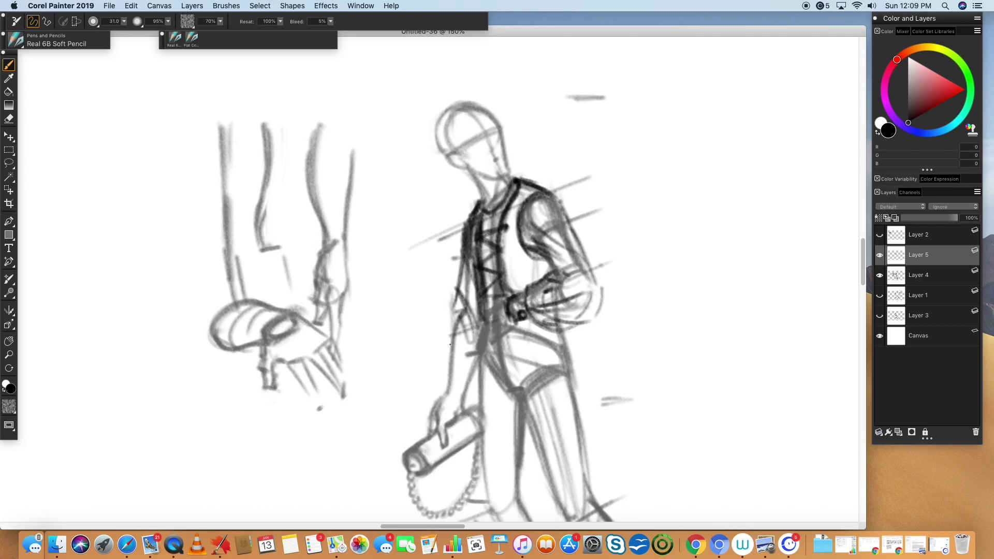
- Draw the hanging arm's lower sleeve with diagonal folds and close it with a cuff at the wrist
mouse_move(464, 249)
mouse_down()
mouse_move(444, 353)
mouse_move(484, 389)
mouse_up()
mouse_move(456, 304)
mouse_down()
mouse_move(449, 362)
mouse_move(473, 386)
mouse_up()
mouse_move(443, 351)
mouse_down()
mouse_move(483, 388)
mouse_move(464, 364)
mouse_move(448, 373)
mouse_move(462, 404)
mouse_up()
drag(447, 395, 464, 397)
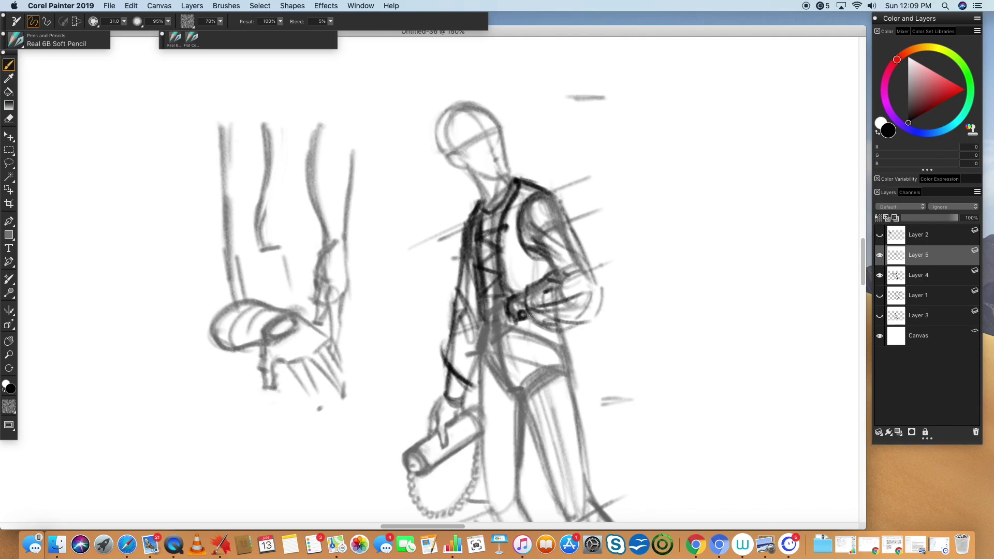
mouse_move(471, 387)
mouse_down()
mouse_move(460, 405)
mouse_move(473, 383)
mouse_up()
drag(452, 314, 459, 374)
drag(448, 341, 460, 374)
drag(467, 336, 472, 383)
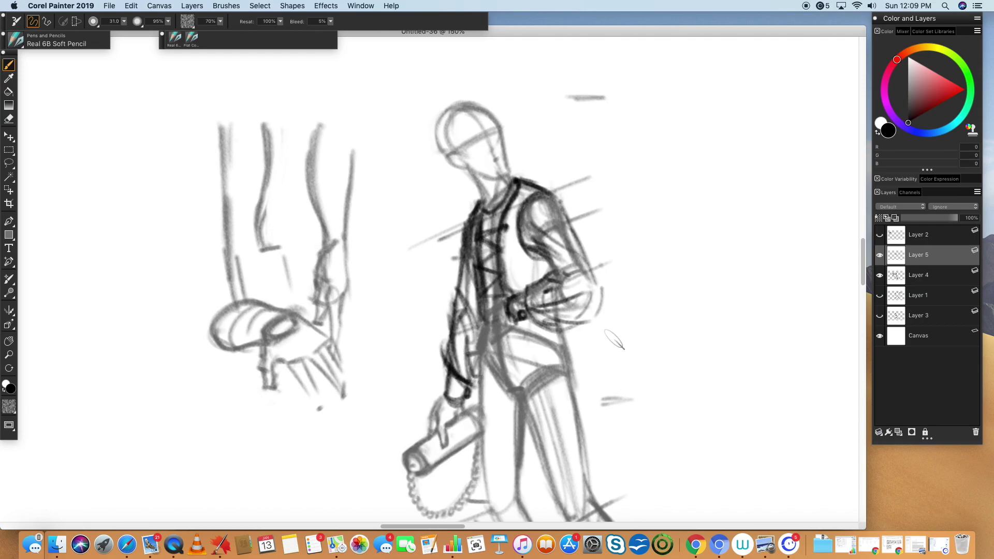
- Sketch a horizontal line beside the head, a small circle inside an ellipse, and a second horizontal line beyond it
mouse_move(696, 406)
mouse_down()
mouse_move(706, 275)
mouse_move(626, 298)
mouse_move(625, 382)
mouse_move(620, 374)
mouse_up()
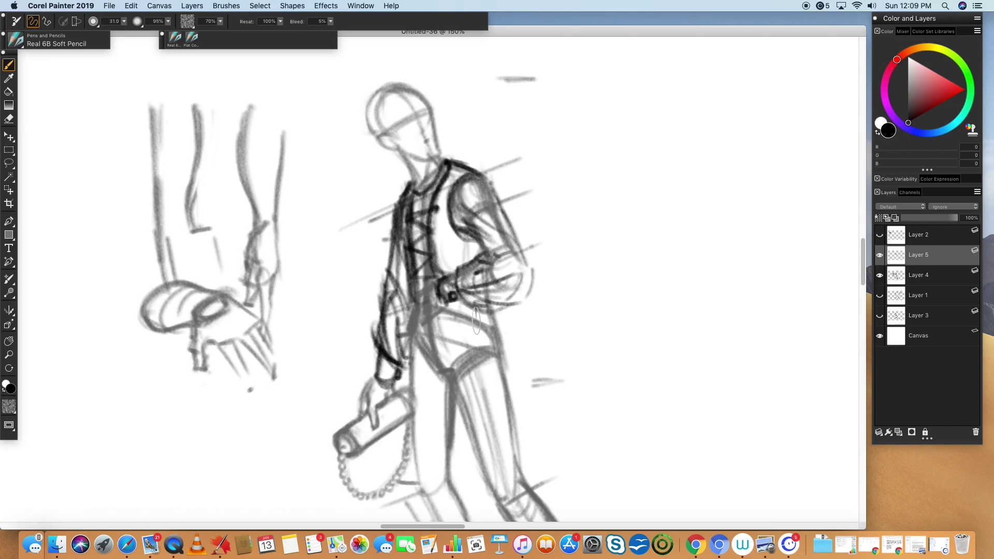
mouse_move(654, 113)
mouse_down()
mouse_move(633, 130)
mouse_move(645, 110)
mouse_up()
drag(501, 113, 567, 114)
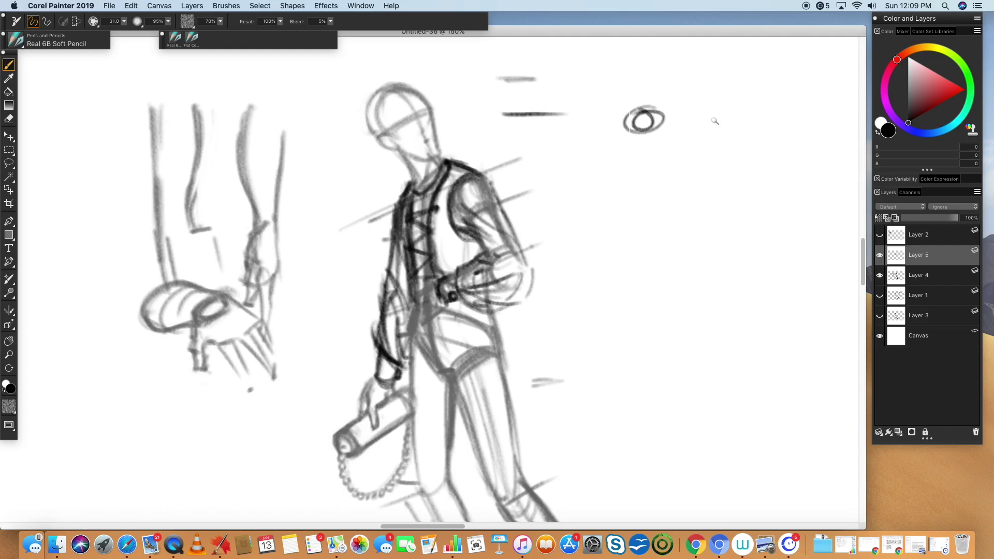
drag(697, 119, 784, 121)
- Draw a wrapped sash of slanted bands around the figure's waist and hips
mouse_move(469, 313)
mouse_down()
mouse_move(425, 307)
mouse_move(479, 329)
mouse_move(499, 317)
mouse_up()
mouse_move(420, 313)
mouse_down()
mouse_move(489, 342)
mouse_move(419, 316)
mouse_up()
mouse_move(501, 345)
mouse_down()
mouse_move(476, 332)
mouse_move(411, 326)
mouse_move(506, 346)
mouse_up()
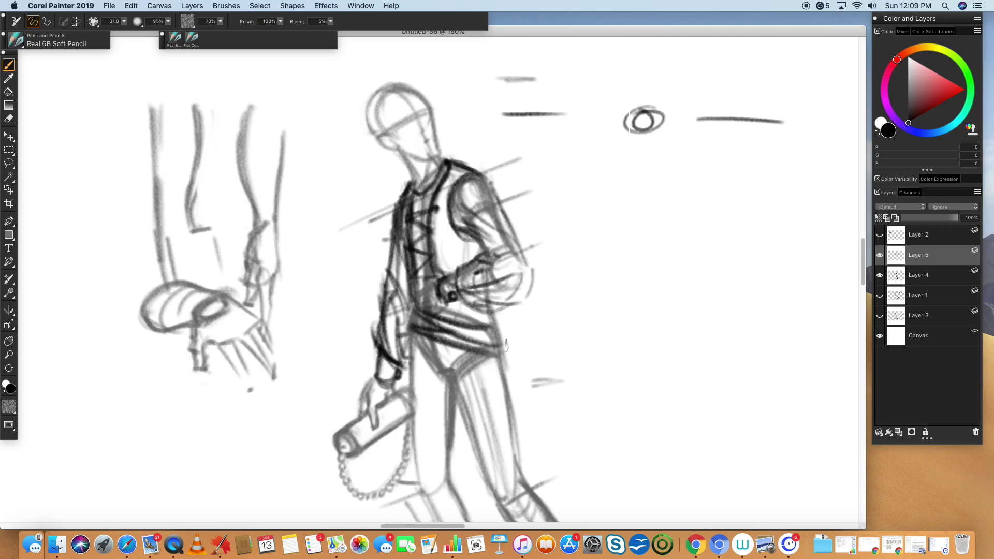
- Erase the crossing strokes at the sash's front and draw a diamond-shaped knot with short tails there
mouse_move(434, 320)
mouse_down()
mouse_move(445, 357)
mouse_move(446, 328)
mouse_move(454, 413)
mouse_up()
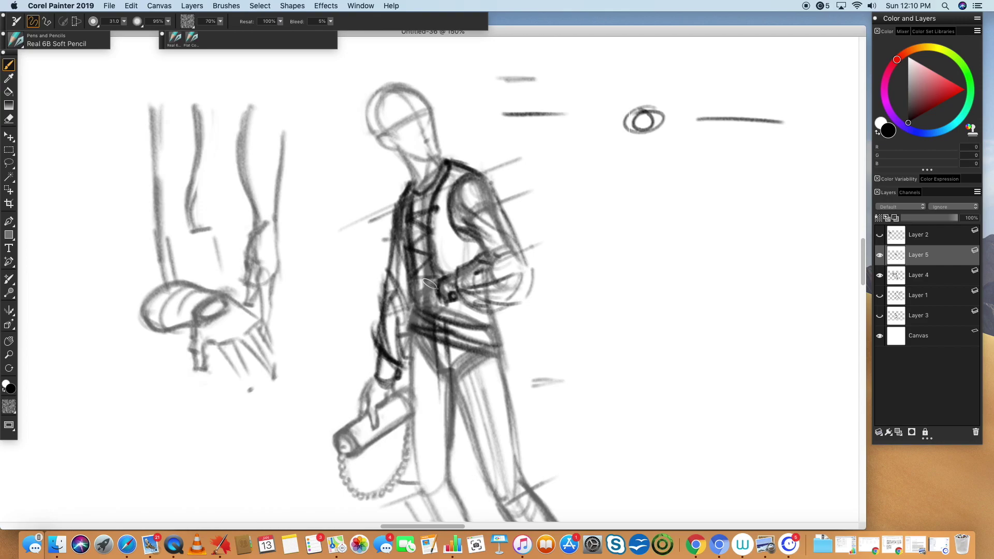
key(n)
drag(439, 318, 453, 370)
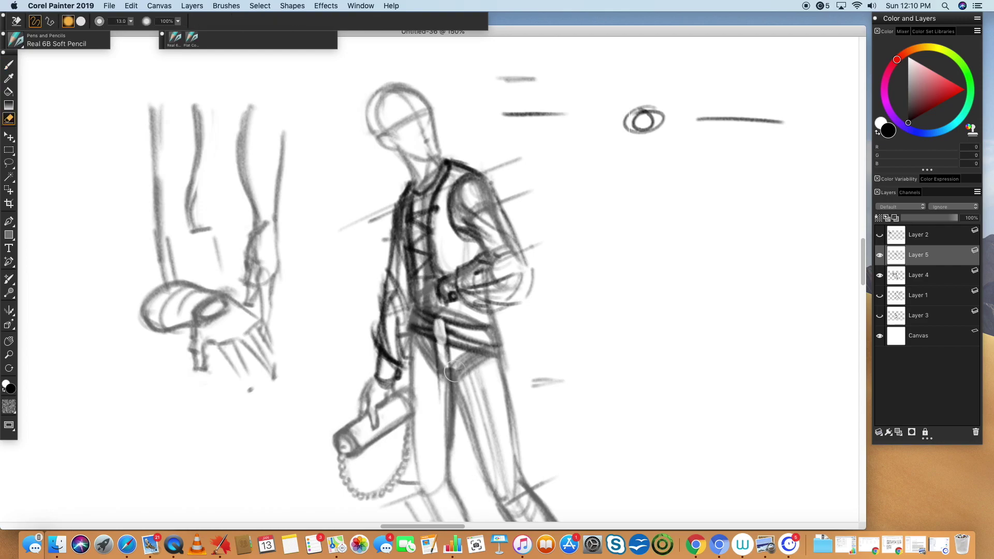
key(b)
mouse_move(444, 321)
mouse_down()
mouse_move(433, 330)
mouse_move(440, 351)
mouse_move(447, 316)
mouse_move(440, 329)
mouse_move(454, 340)
mouse_move(439, 350)
mouse_move(434, 335)
mouse_move(437, 397)
mouse_up()
mouse_move(438, 352)
mouse_down()
mouse_move(439, 400)
mouse_move(449, 386)
mouse_up()
mouse_move(444, 346)
mouse_down()
mouse_move(440, 379)
mouse_move(435, 358)
mouse_move(450, 414)
mouse_up()
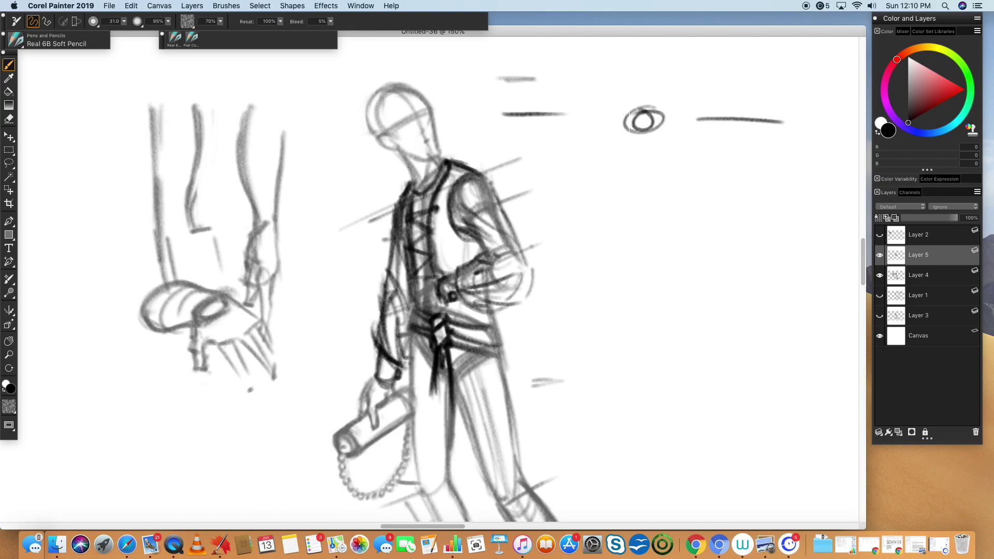
- Extend the sash's two hanging tails down over the front thigh
mouse_move(439, 363)
mouse_down()
mouse_move(430, 443)
mouse_move(435, 431)
mouse_up()
drag(437, 354, 428, 428)
drag(446, 373, 455, 440)
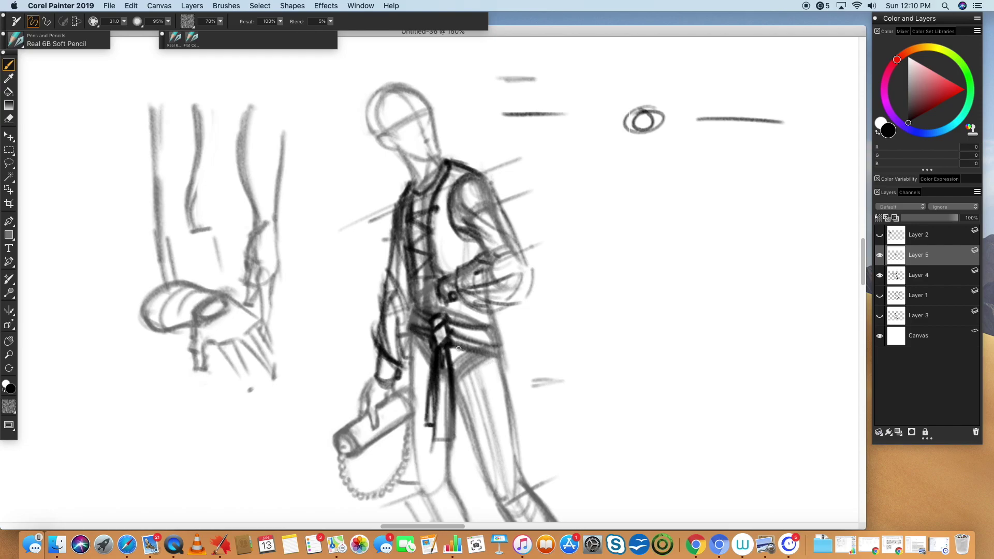
- Darken the hand gripping the cylinder and draw the tunic's front skirt panel behind the sash tails
mouse_move(617, 385)
mouse_down()
mouse_move(678, 259)
mouse_move(665, 287)
mouse_up()
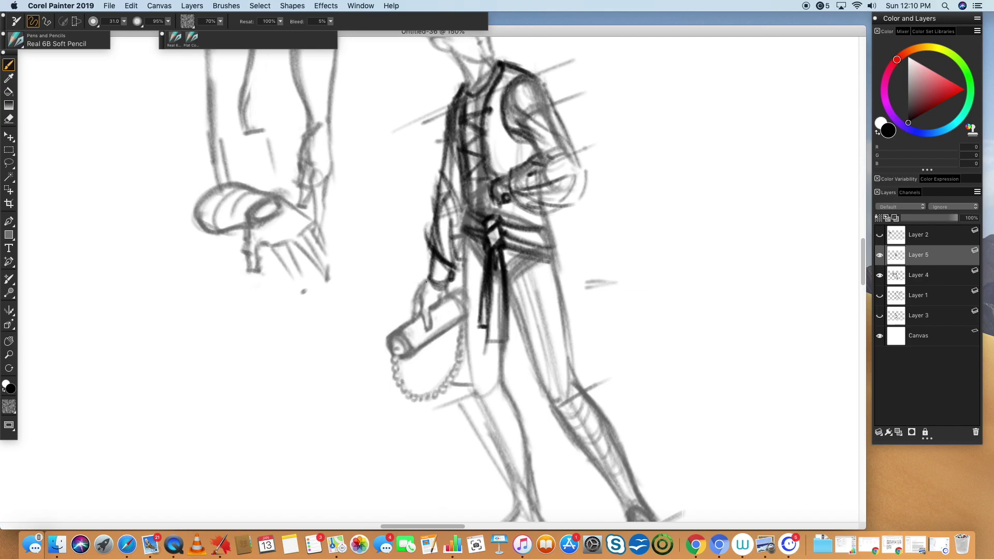
mouse_move(426, 282)
mouse_down()
mouse_move(415, 312)
mouse_move(423, 307)
mouse_move(429, 330)
mouse_move(452, 292)
mouse_up()
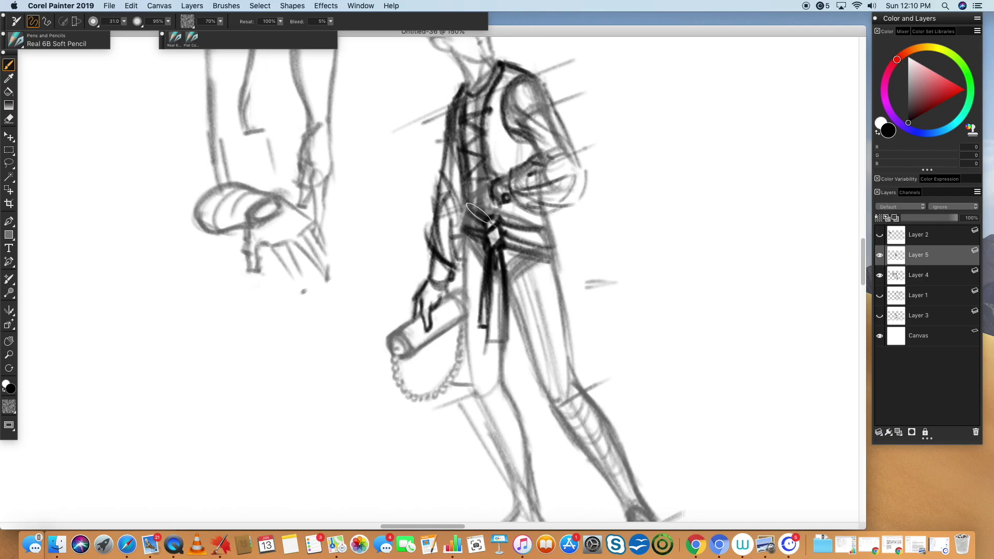
mouse_move(465, 234)
mouse_down()
mouse_move(469, 330)
mouse_move(497, 336)
mouse_move(553, 324)
mouse_up()
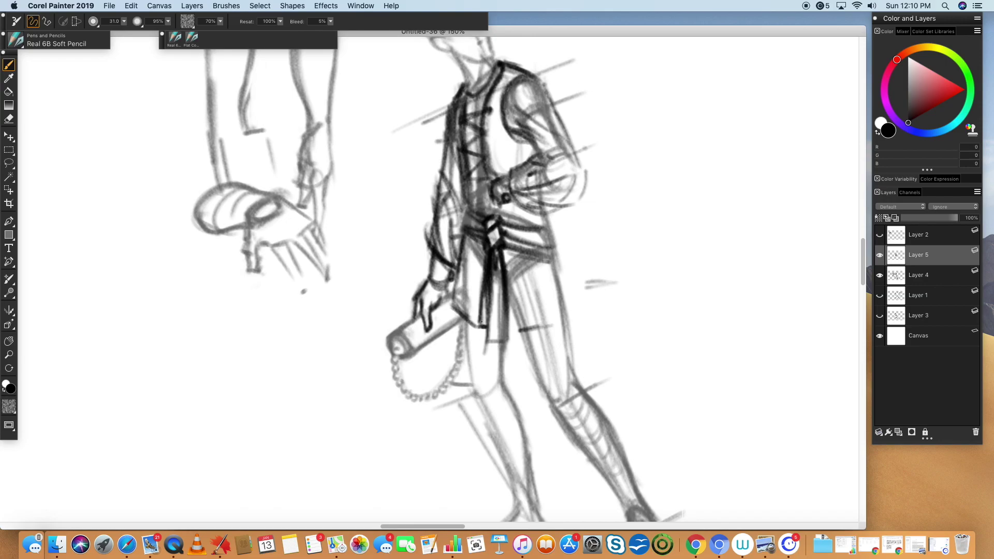
- Curve the tunic's hem across the back thigh, add skirt folds, and darken the front panel's outline
mouse_move(514, 319)
mouse_down()
mouse_move(569, 290)
mouse_move(512, 320)
mouse_up()
mouse_move(546, 273)
mouse_down()
mouse_move(516, 300)
mouse_move(512, 289)
mouse_up()
drag(485, 282, 478, 286)
key(n)
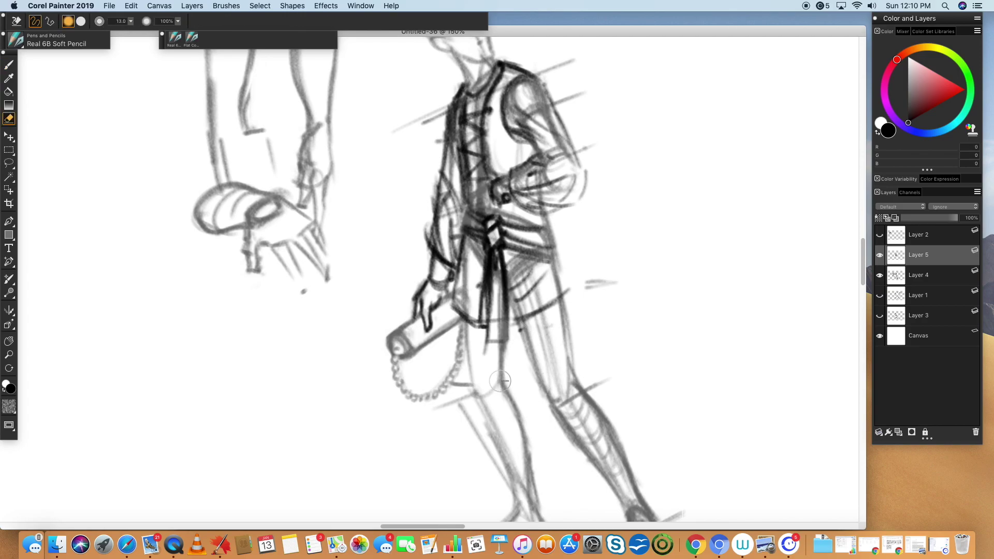
key(b)
mouse_move(456, 276)
mouse_down()
mouse_move(452, 304)
mouse_move(485, 327)
mouse_move(475, 327)
mouse_move(572, 287)
mouse_up()
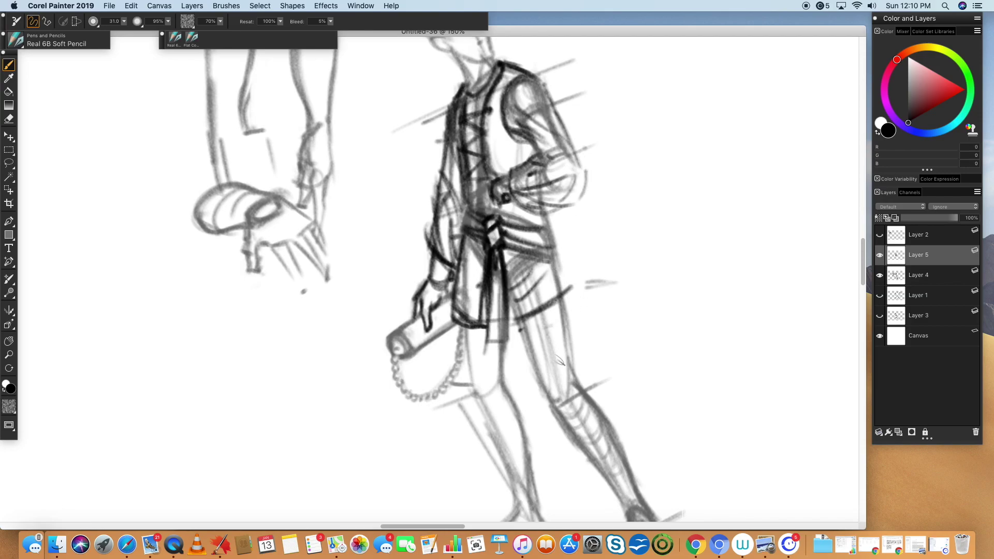
- Outline the front leg's trouser from the tunic hem down to the calf, adding folds at the knee
scroll(595, 290, down, 5)
scroll(595, 290, right, 3)
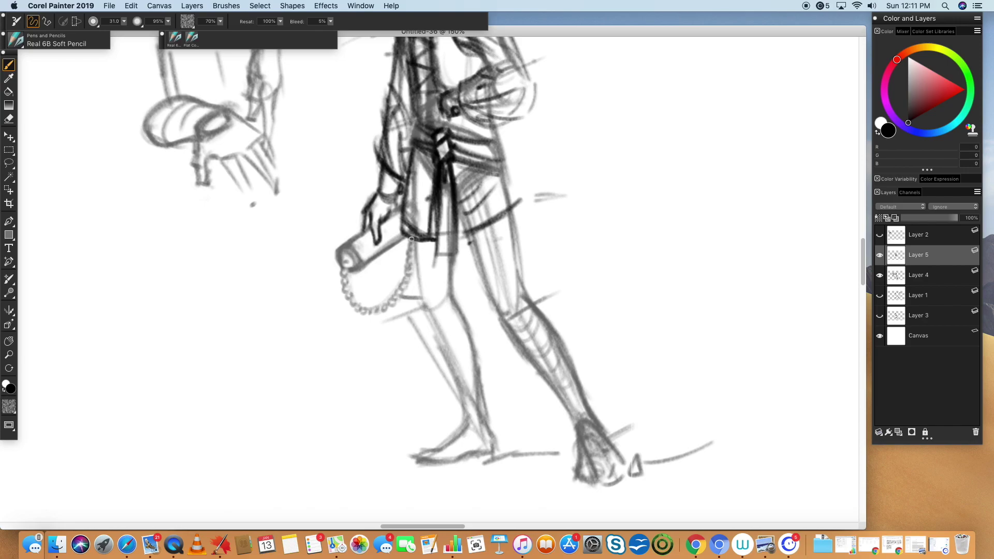
drag(410, 241, 416, 298)
mouse_move(459, 245)
mouse_down()
mouse_move(448, 301)
mouse_move(459, 297)
mouse_move(452, 270)
mouse_move(441, 291)
mouse_move(440, 359)
mouse_up()
mouse_move(422, 307)
mouse_down()
mouse_move(445, 372)
mouse_move(438, 353)
mouse_up()
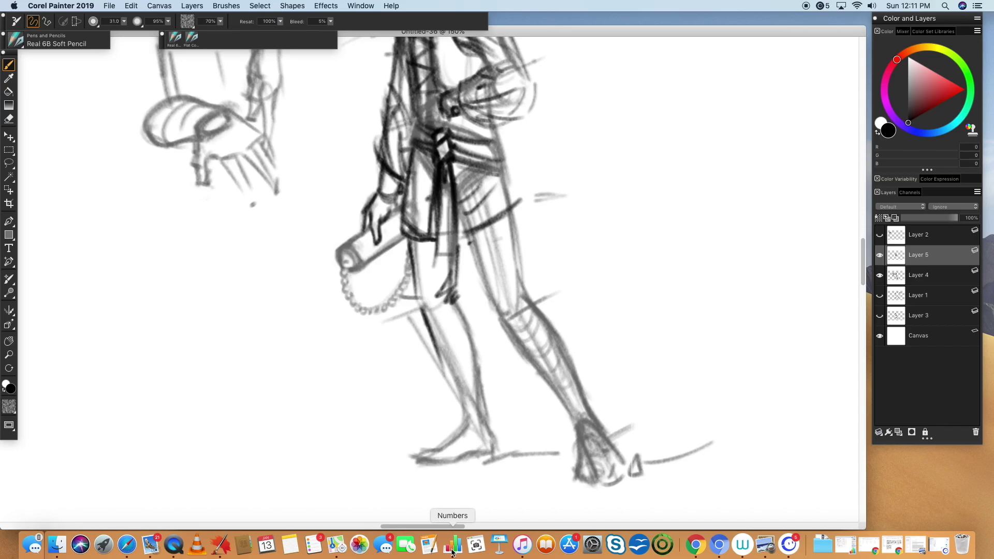
drag(461, 303, 486, 373)
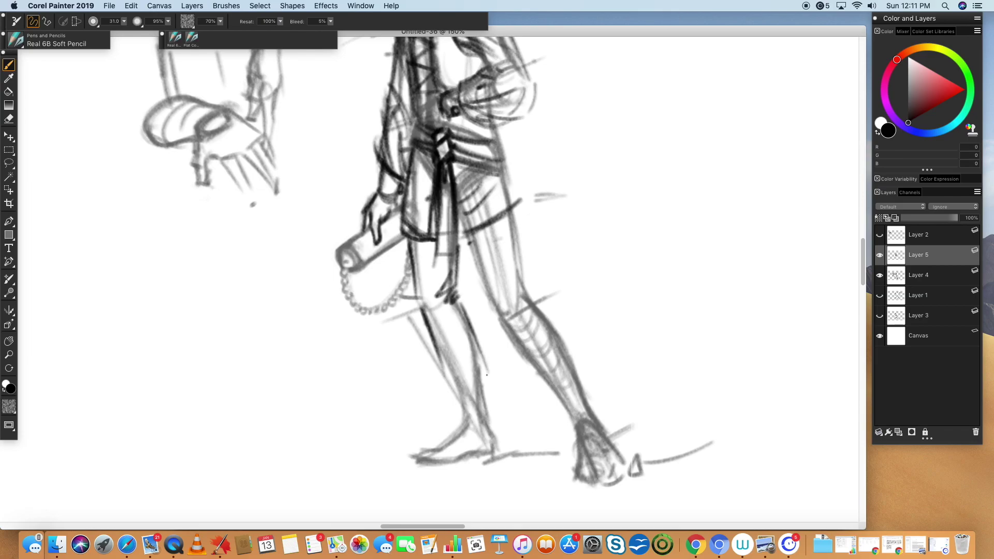
drag(472, 334, 484, 368)
- Darken the front trouser's lower edges and draw a wide turned-up cuff above the ankle
drag(420, 293, 437, 380)
drag(428, 330, 443, 410)
mouse_move(461, 312)
mouse_down()
mouse_move(480, 372)
mouse_move(460, 404)
mouse_move(470, 397)
mouse_move(438, 397)
mouse_move(473, 397)
mouse_move(489, 380)
mouse_move(440, 409)
mouse_move(461, 417)
mouse_move(493, 399)
mouse_up()
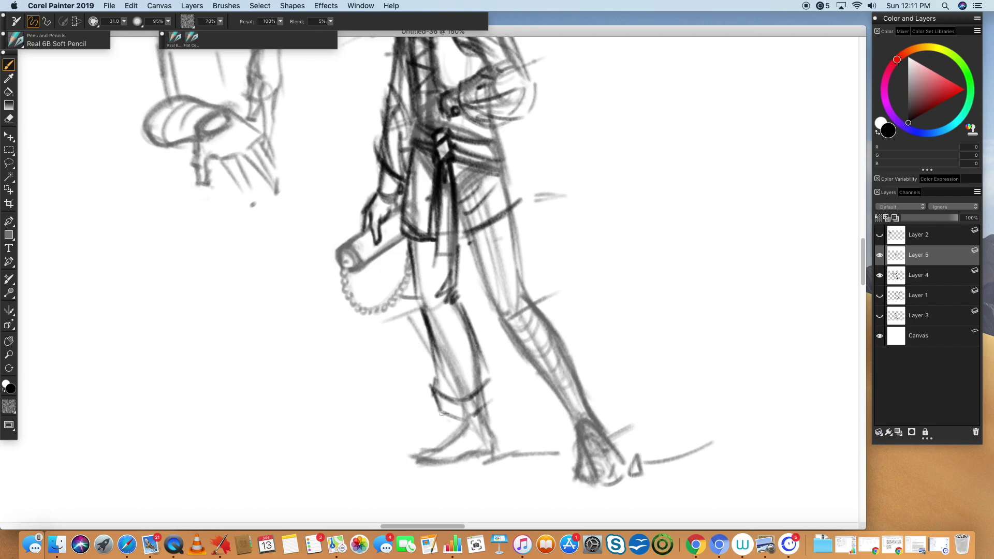
mouse_move(432, 387)
mouse_down()
mouse_move(438, 413)
mouse_move(458, 419)
mouse_up()
mouse_move(493, 377)
mouse_down()
mouse_move(496, 402)
mouse_move(494, 370)
mouse_move(441, 397)
mouse_up()
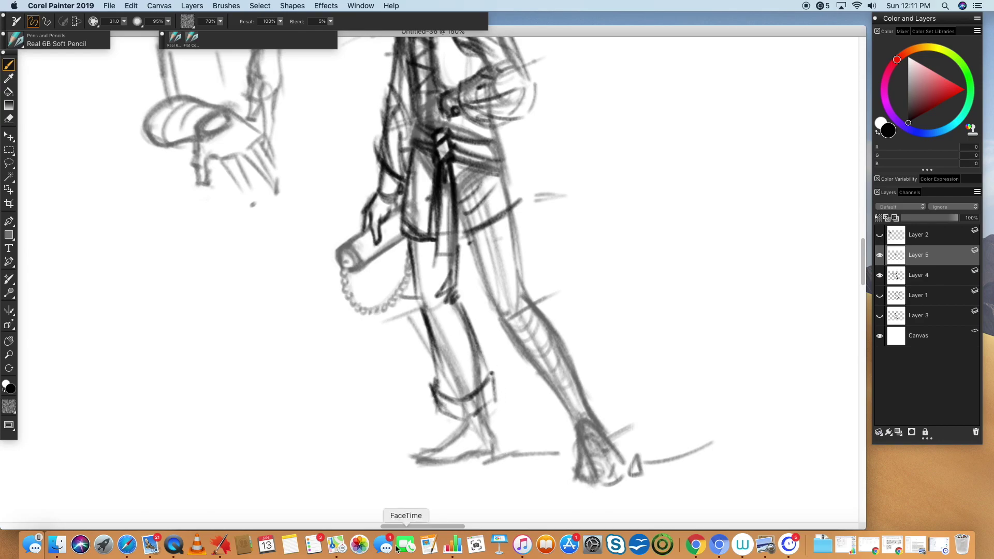
drag(413, 242, 457, 424)
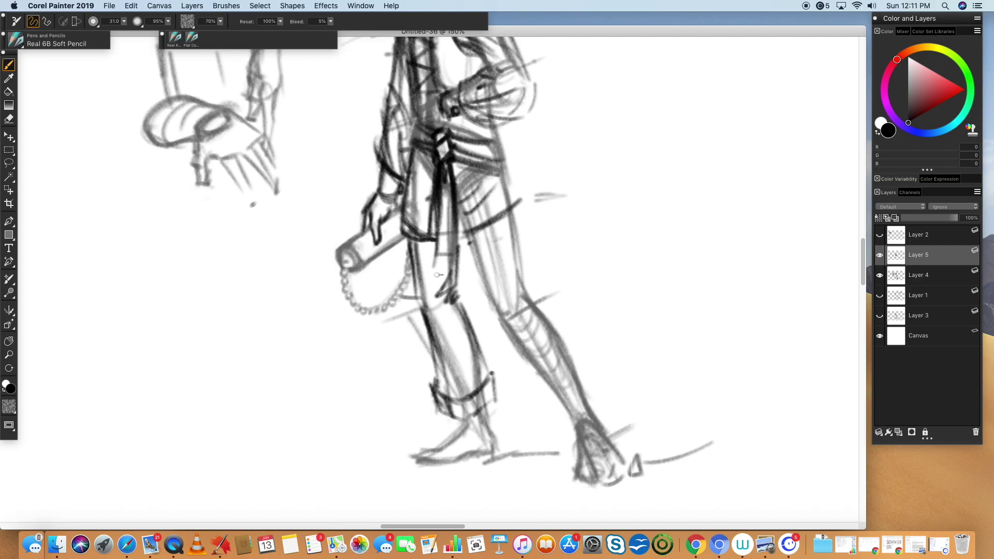
- Clean up around the front ankle and draw a low heeled shoe over the front foot
key(n)
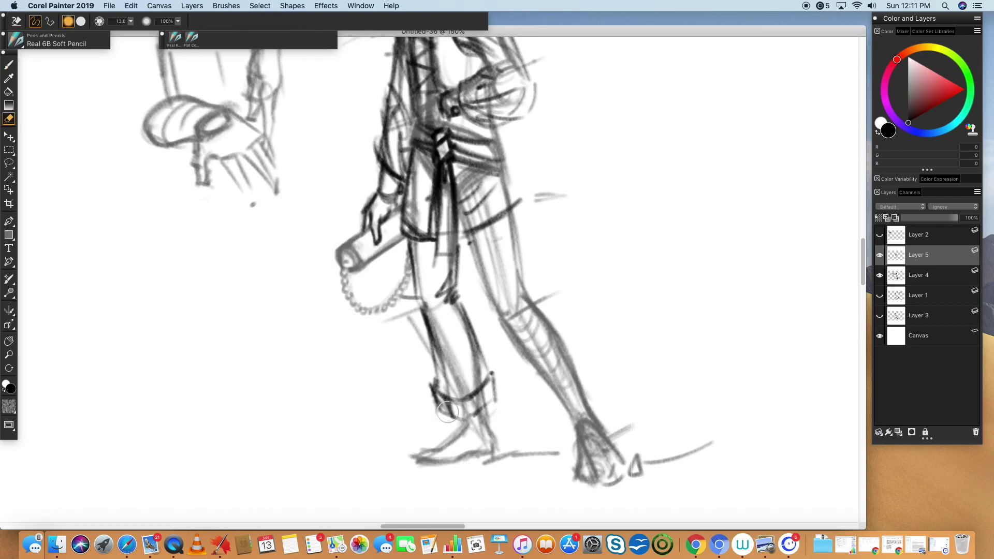
key(b)
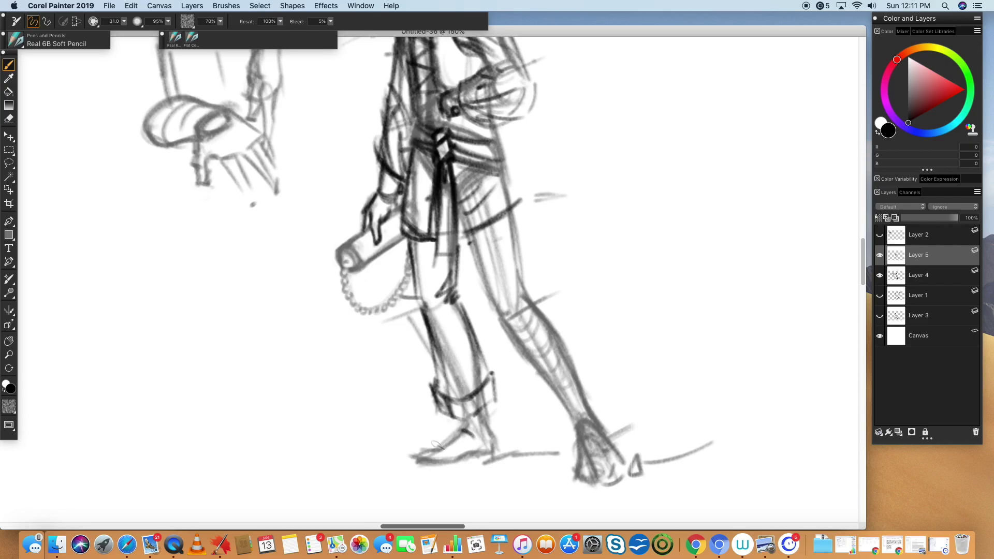
key(e)
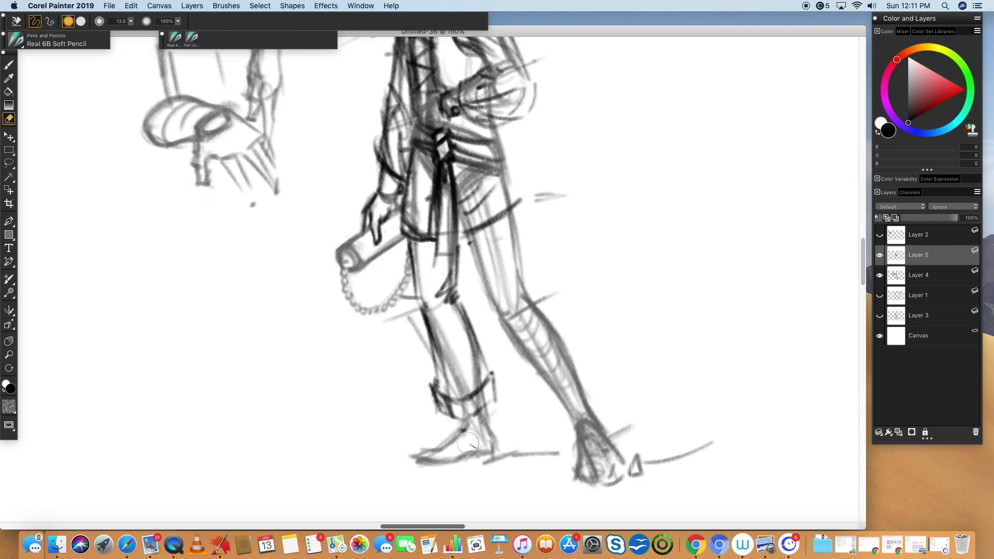
key(b)
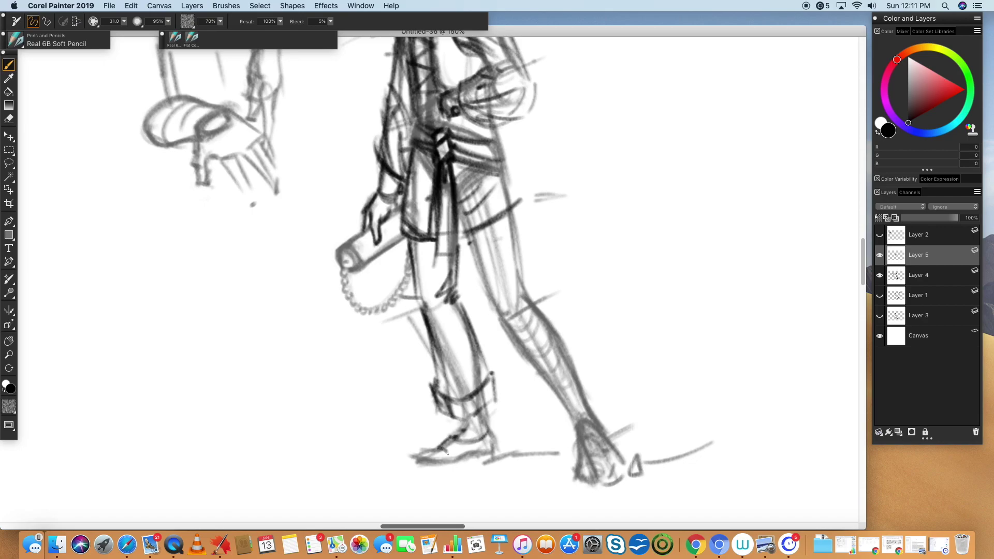
mouse_move(448, 454)
mouse_down()
mouse_move(419, 450)
mouse_move(441, 464)
mouse_move(431, 462)
mouse_move(438, 451)
mouse_move(428, 450)
mouse_move(467, 462)
mouse_move(418, 456)
mouse_move(449, 464)
mouse_move(438, 464)
mouse_move(482, 456)
mouse_move(487, 435)
mouse_up()
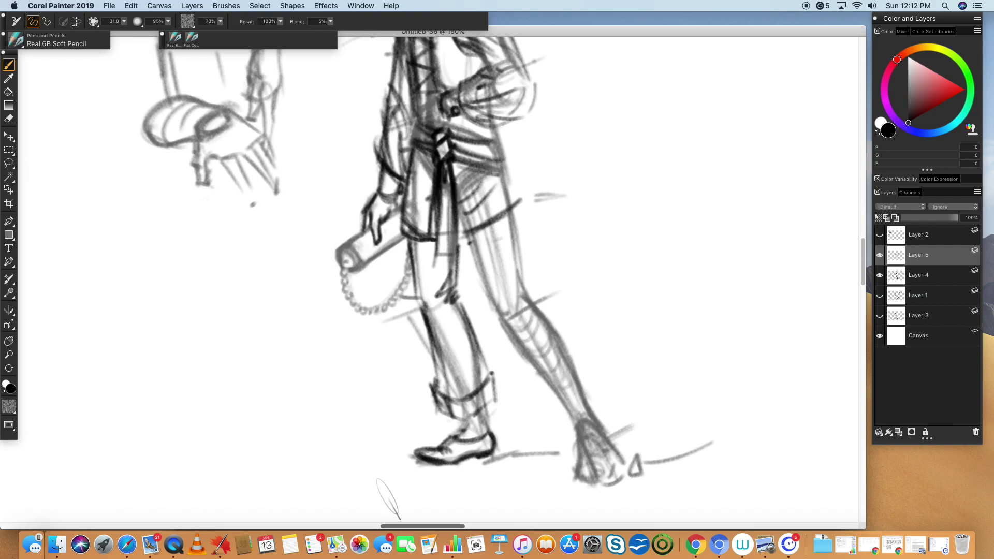
- Refine the front shoe's underside, darken its sole, and shade the ankle between shoe and trouser cuff
key(n)
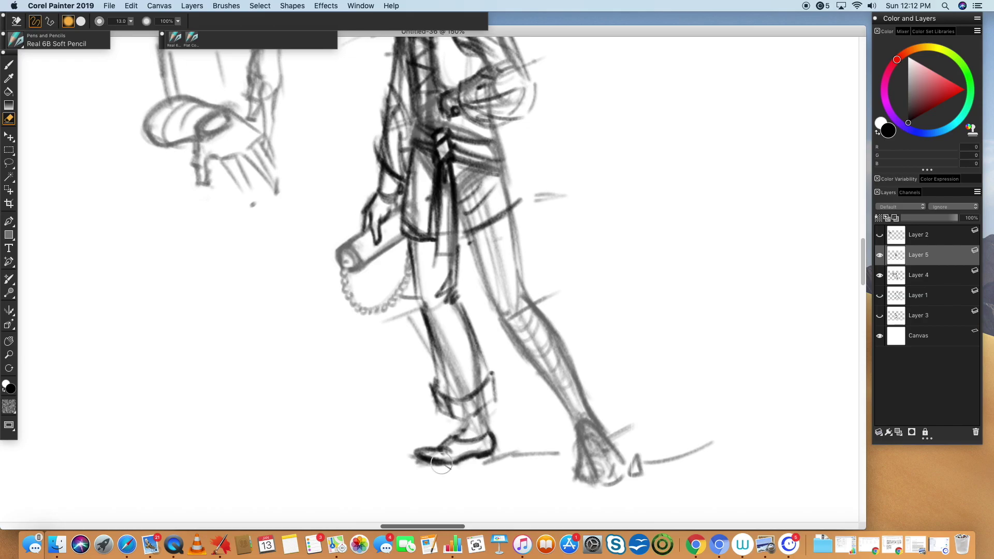
key(b)
drag(437, 460, 493, 453)
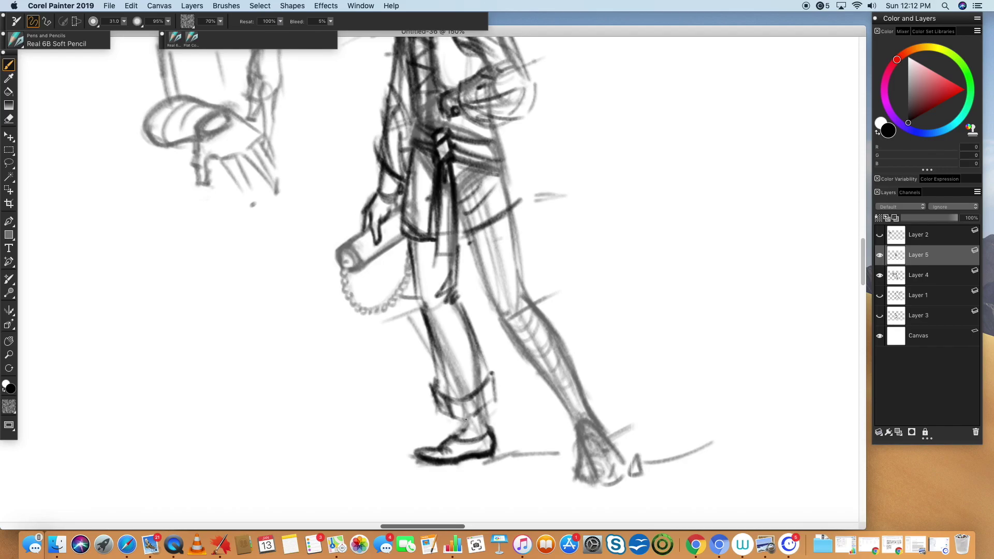
drag(466, 419, 462, 434)
drag(462, 427, 457, 417)
mouse_move(480, 411)
mouse_down()
mouse_move(467, 433)
mouse_move(482, 436)
mouse_up()
- Outline the back leg's trouser along both sides from the tunic hem, flaring loosely below the knee
drag(527, 493, 460, 498)
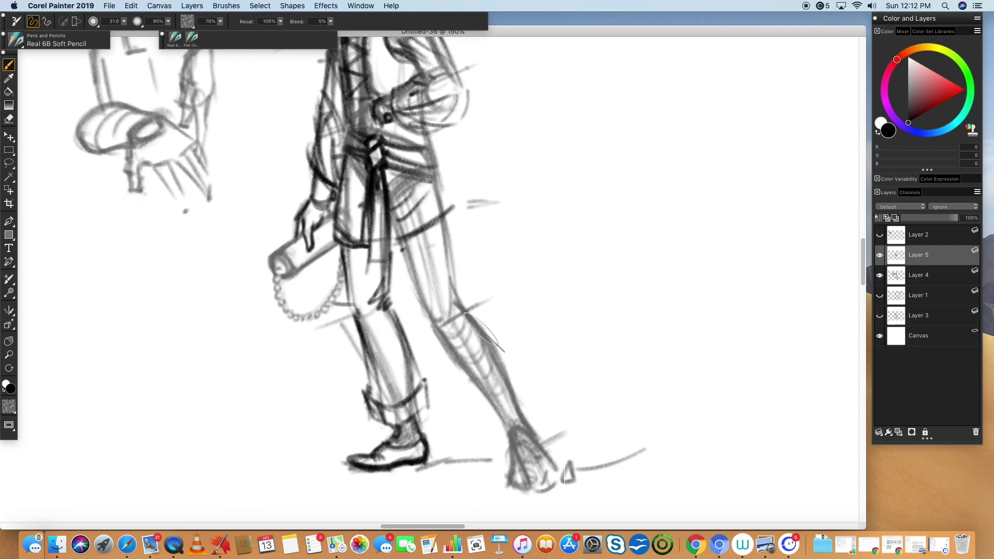
mouse_move(441, 221)
mouse_down()
mouse_move(442, 287)
mouse_move(455, 306)
mouse_up()
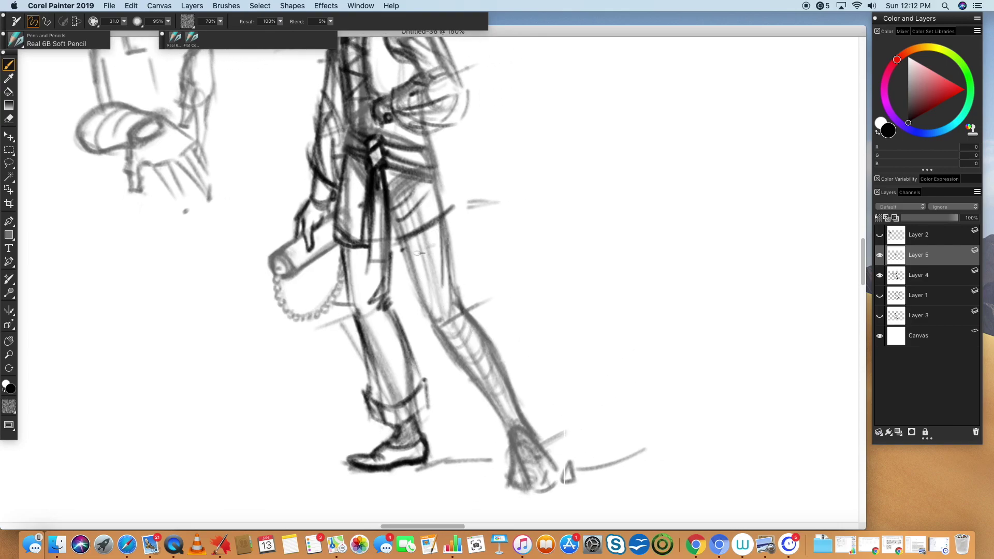
drag(398, 242, 425, 327)
mouse_move(452, 254)
mouse_down()
mouse_move(458, 315)
mouse_move(470, 330)
mouse_move(471, 313)
mouse_move(515, 376)
mouse_up()
drag(424, 311, 460, 385)
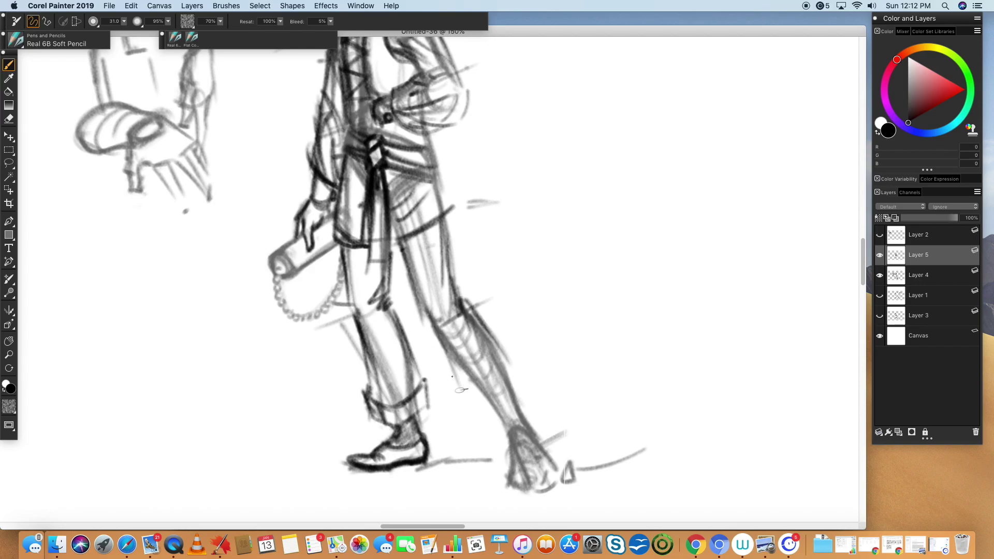
drag(438, 334, 476, 419)
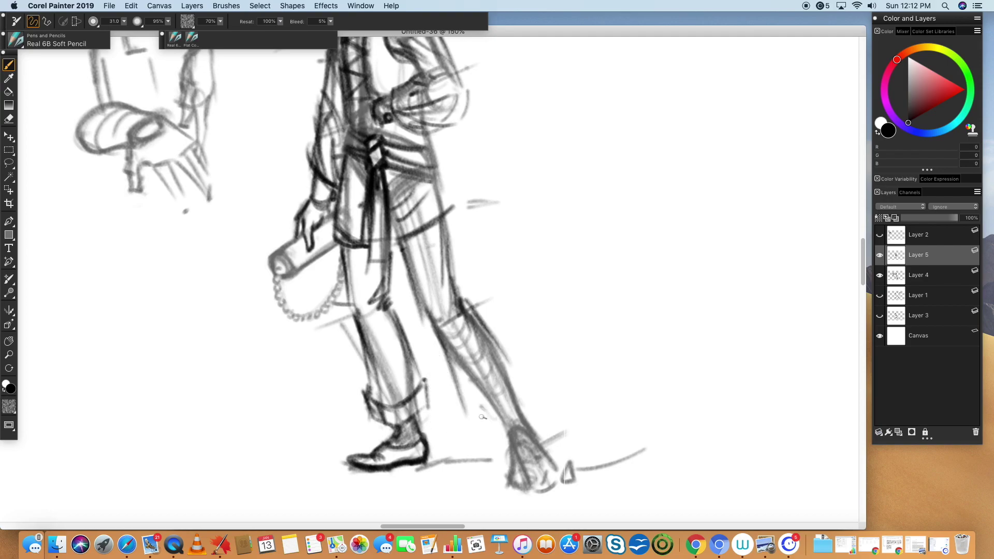
- Draw a turned-up cuff at the back trouser's lower end and shade folds over the calf
mouse_move(462, 402)
mouse_down()
mouse_move(505, 433)
mouse_move(502, 413)
mouse_move(478, 418)
mouse_move(513, 389)
mouse_move(464, 390)
mouse_move(485, 402)
mouse_up()
mouse_move(515, 369)
mouse_down()
mouse_move(495, 400)
mouse_move(460, 406)
mouse_move(490, 431)
mouse_up()
mouse_move(468, 415)
mouse_down()
mouse_move(492, 428)
mouse_move(520, 393)
mouse_up()
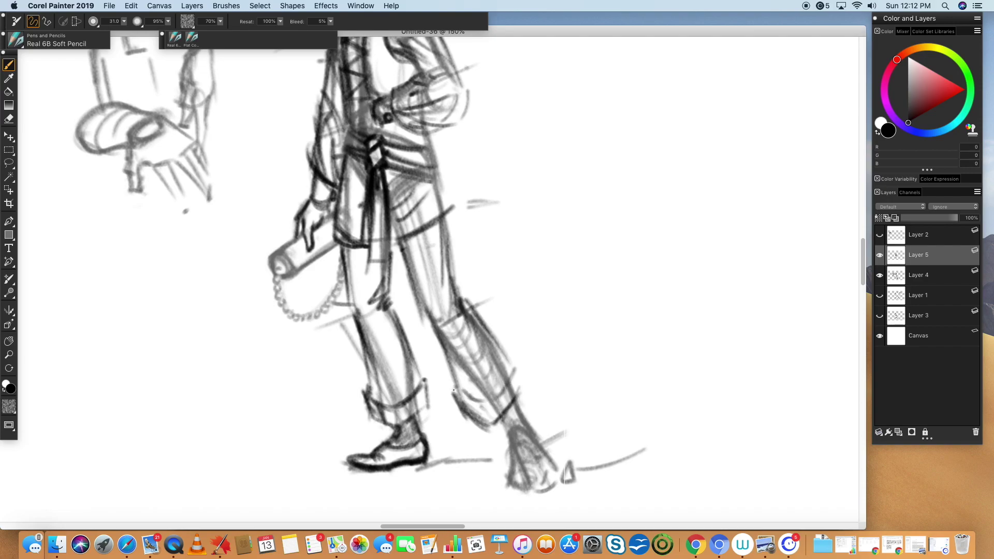
drag(454, 390, 482, 407)
mouse_move(514, 370)
mouse_down()
mouse_move(491, 407)
mouse_move(510, 394)
mouse_move(511, 374)
mouse_up()
drag(468, 312, 508, 378)
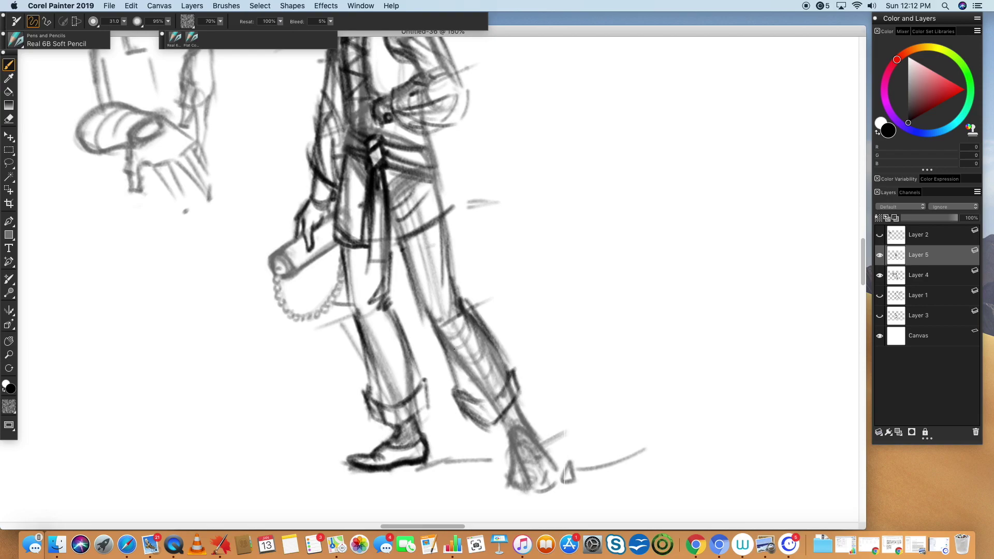
mouse_move(455, 349)
mouse_down()
mouse_move(483, 395)
mouse_move(468, 344)
mouse_move(494, 389)
mouse_move(462, 313)
mouse_move(462, 342)
mouse_move(461, 320)
mouse_up()
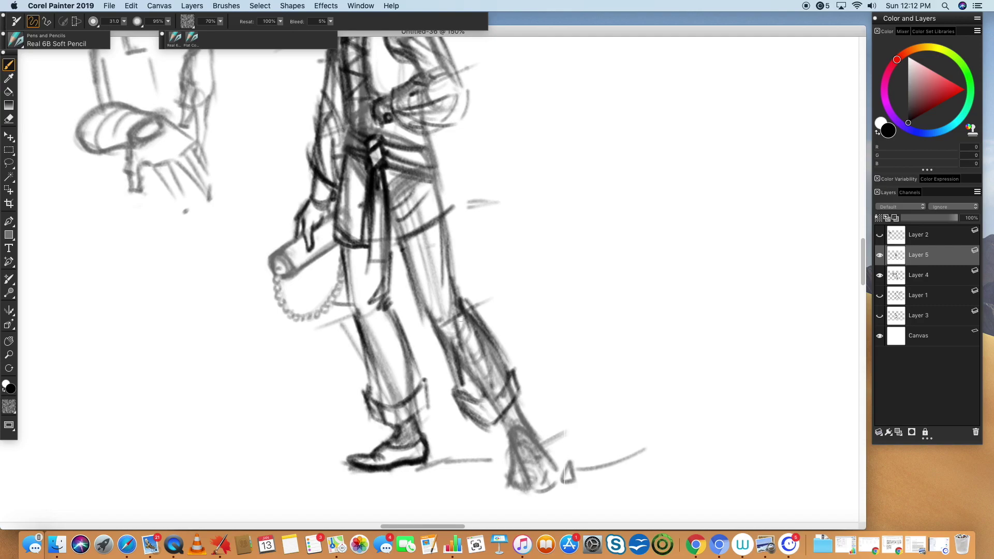
- Darken the tunic's back hem, add gathers below the knot, and strengthen the sash's upper folds
mouse_move(414, 236)
mouse_down()
mouse_move(391, 245)
mouse_move(450, 201)
mouse_move(432, 171)
mouse_move(450, 205)
mouse_up()
mouse_move(349, 152)
mouse_down()
mouse_move(332, 225)
mouse_move(355, 183)
mouse_up()
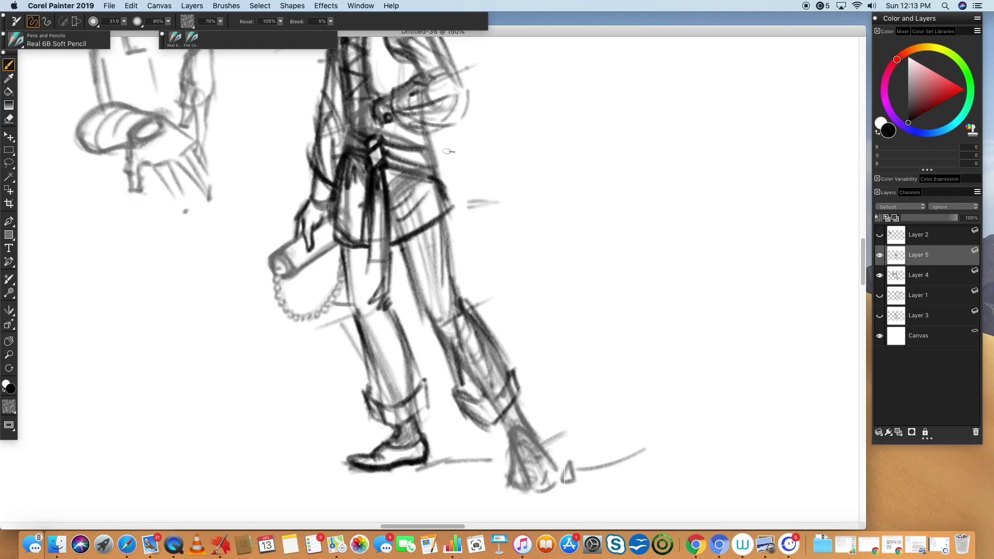
drag(390, 140, 440, 153)
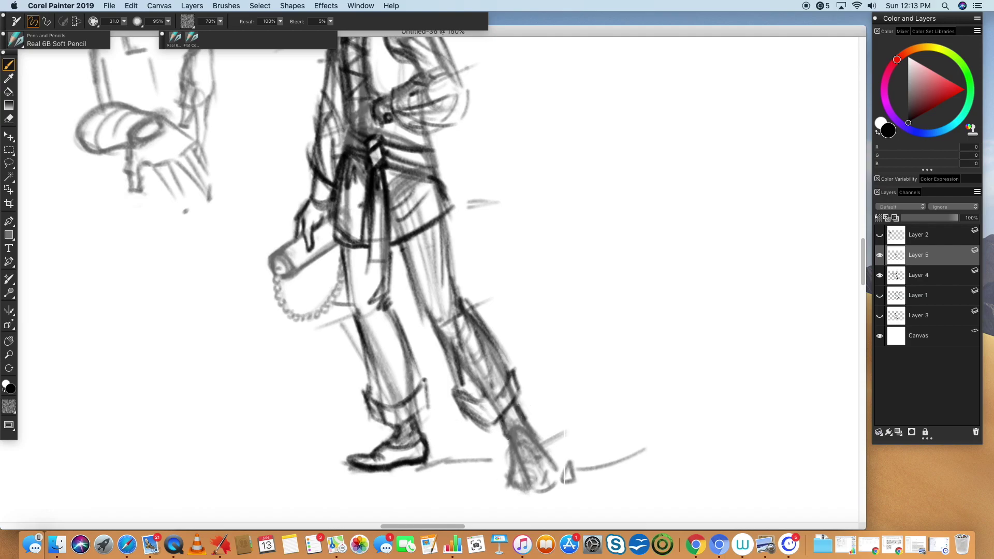
- Shade the back ankle and draw a rounded shoe over the back foot, undoing the last stray stroke
mouse_move(508, 439)
mouse_down()
mouse_move(523, 458)
mouse_move(534, 450)
mouse_move(518, 459)
mouse_up()
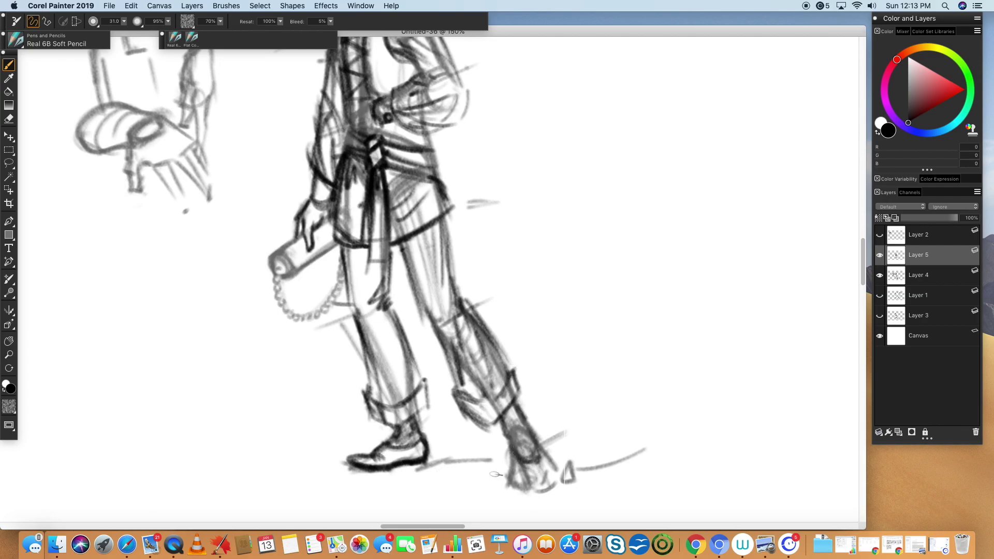
mouse_move(527, 483)
mouse_down()
mouse_move(556, 498)
mouse_move(566, 468)
mouse_move(529, 474)
mouse_move(528, 485)
mouse_move(553, 492)
mouse_move(551, 466)
mouse_move(518, 461)
mouse_move(501, 421)
mouse_up()
mouse_move(525, 468)
mouse_down()
mouse_move(536, 440)
mouse_move(526, 427)
mouse_move(550, 460)
mouse_move(558, 508)
mouse_up()
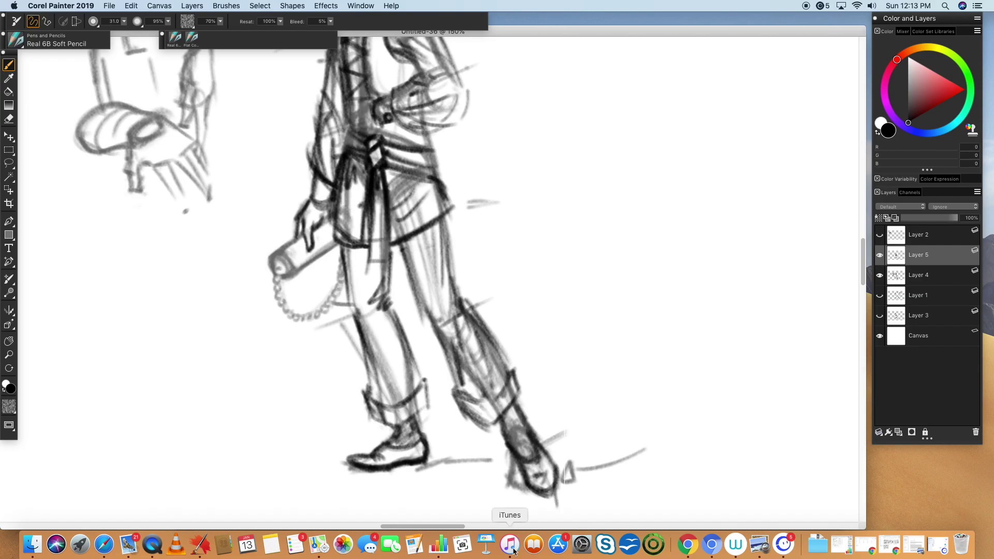
drag(377, 336, 406, 374)
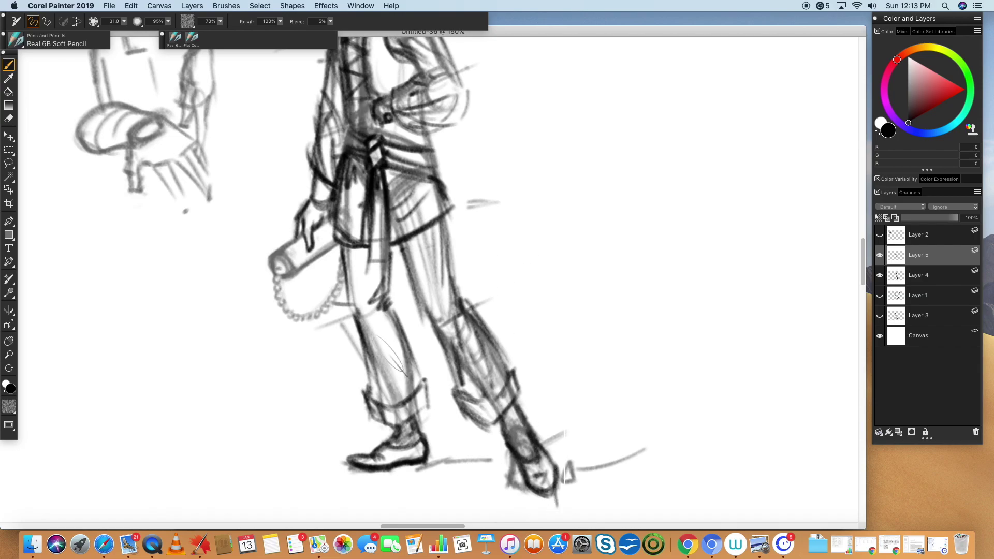
key(super+z)
- Darken the held cylinder's end with a banded rim and draw a solid hanging cord over the chain
mouse_move(270, 254)
mouse_down()
mouse_move(296, 278)
mouse_move(275, 255)
mouse_move(267, 261)
mouse_move(283, 261)
mouse_up()
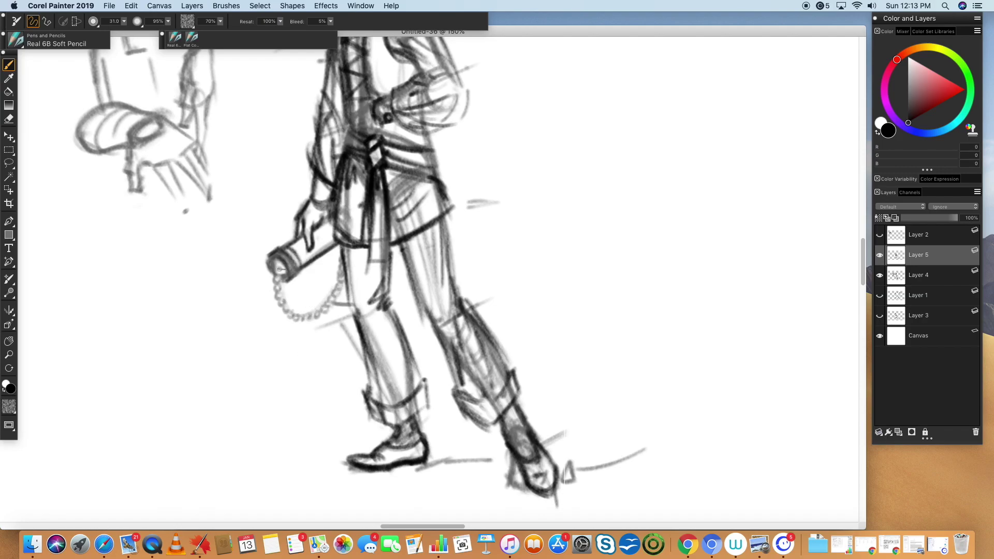
mouse_move(278, 272)
mouse_down()
mouse_move(282, 300)
mouse_move(306, 320)
mouse_move(324, 311)
mouse_move(336, 271)
mouse_move(337, 280)
mouse_up()
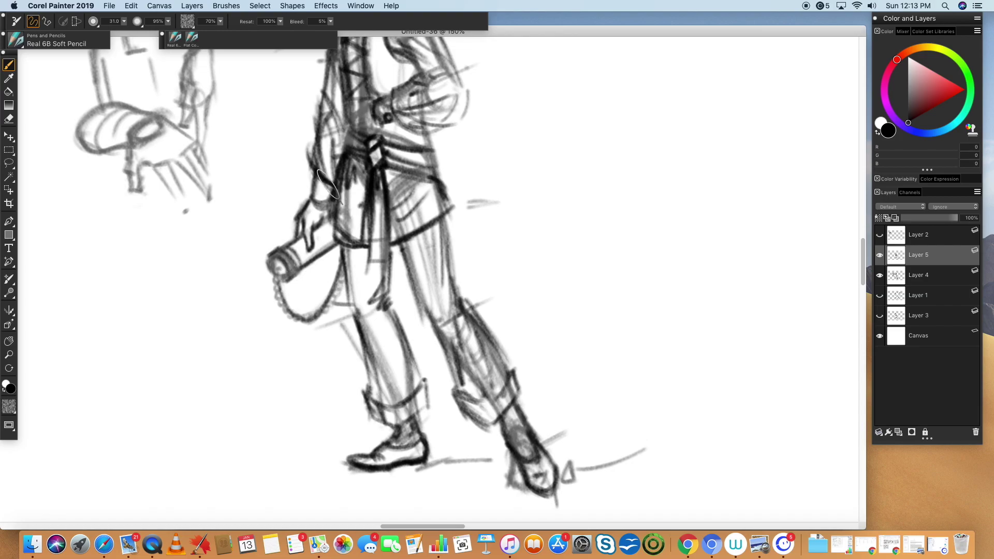
mouse_move(278, 275)
mouse_down()
mouse_move(297, 315)
mouse_move(316, 318)
mouse_move(317, 306)
mouse_up()
key(n)
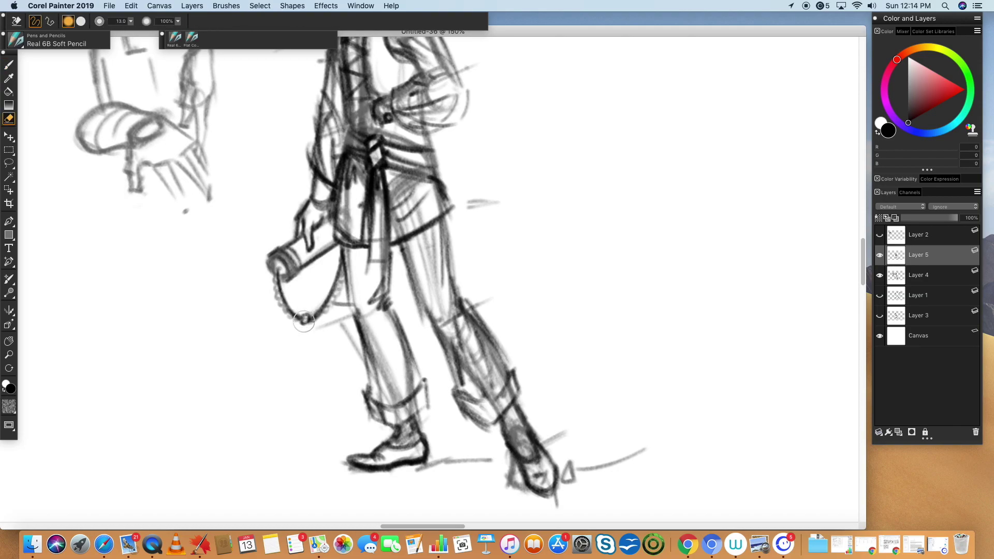
key(b)
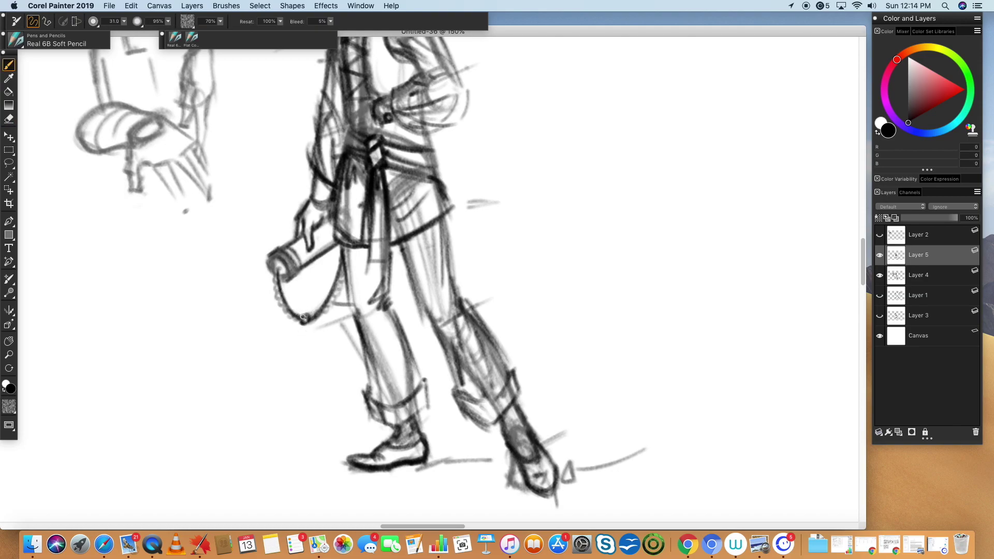
- Draw a knotted tassel with a bead and fringe hanging from the cord's lowest point
mouse_move(312, 314)
mouse_down()
mouse_move(309, 346)
mouse_move(306, 322)
mouse_move(308, 352)
mouse_move(307, 325)
mouse_move(307, 356)
mouse_up()
drag(311, 340, 307, 374)
drag(310, 358, 313, 371)
drag(300, 355, 304, 360)
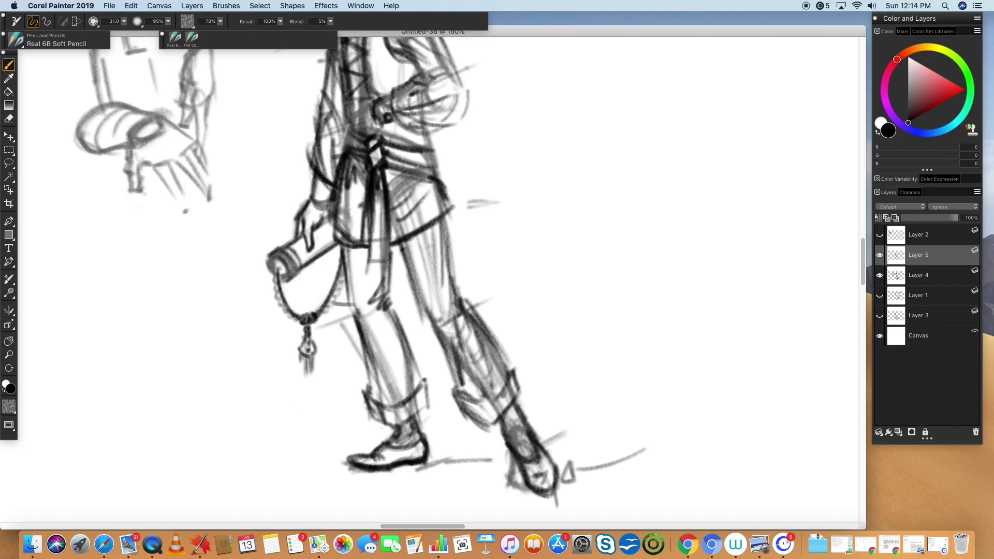
click(308, 351)
- Sketch scalloped trim above the tunic's hem, erase the scallops, and leave small curling motifs on both skirt panels
scroll(286, 460, up, 10)
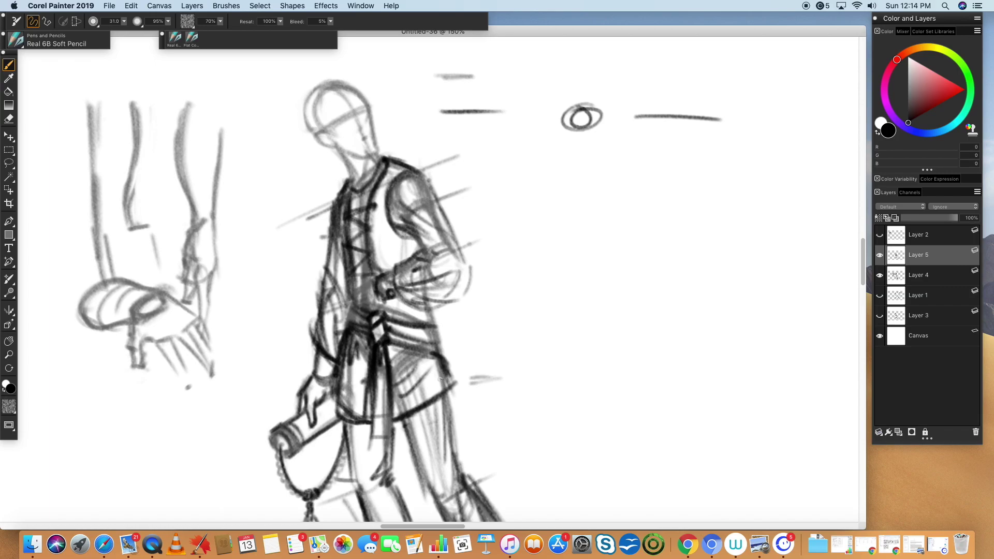
mouse_move(452, 383)
mouse_down()
mouse_move(407, 403)
mouse_move(439, 379)
mouse_up()
drag(346, 414, 363, 409)
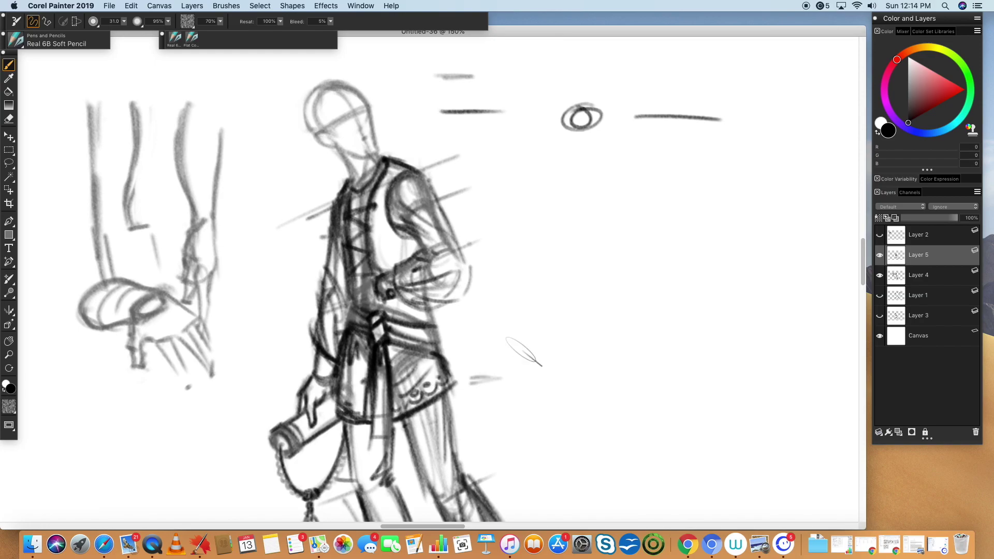
key(n)
mouse_move(426, 392)
mouse_down()
mouse_move(415, 394)
mouse_move(435, 390)
mouse_move(404, 406)
mouse_move(355, 409)
mouse_move(341, 397)
mouse_move(351, 378)
mouse_move(358, 406)
mouse_move(419, 399)
mouse_move(430, 365)
mouse_move(440, 388)
mouse_up()
key(b)
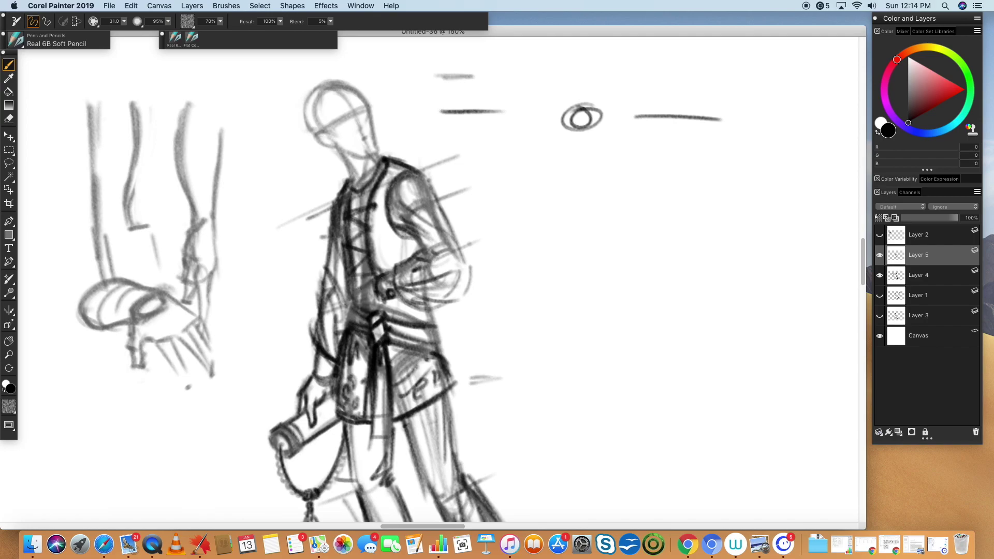
- Outline the bent arm's hand resting at the waist and darken the area just above the sash knot
drag(385, 301, 361, 313)
mouse_move(344, 309)
mouse_down()
mouse_move(351, 291)
mouse_move(336, 327)
mouse_move(351, 311)
mouse_move(346, 329)
mouse_move(365, 316)
mouse_move(374, 332)
mouse_up()
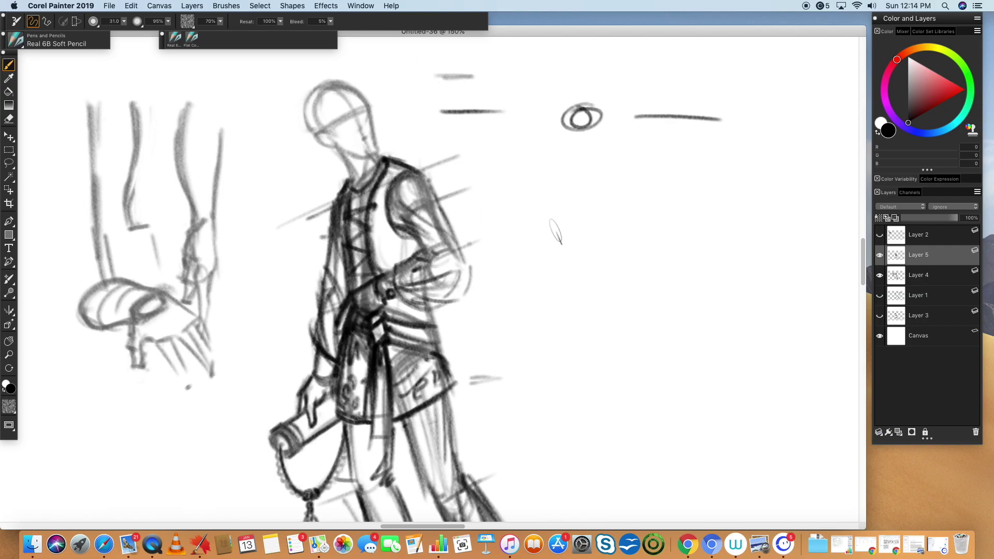
drag(570, 308, 659, 441)
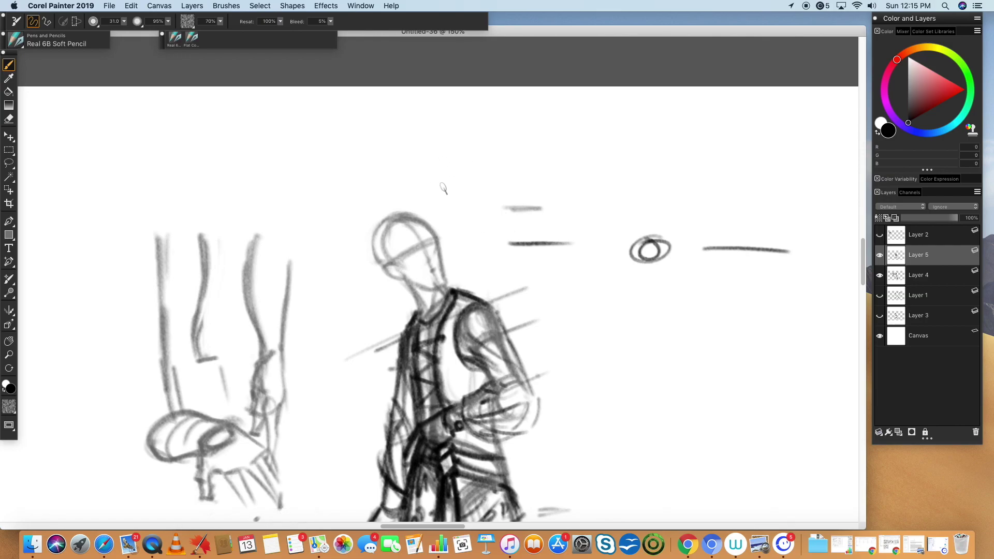
- Draw a full, rounded turban-like cap around the back and crown of the figure's head, with a darkened front edge
mouse_move(432, 222)
mouse_down()
mouse_move(407, 256)
mouse_move(391, 255)
mouse_move(403, 225)
mouse_move(396, 239)
mouse_move(425, 222)
mouse_up()
mouse_move(391, 259)
mouse_down()
mouse_move(426, 223)
mouse_move(382, 251)
mouse_move(382, 261)
mouse_up()
mouse_move(420, 214)
mouse_down()
mouse_move(434, 220)
mouse_move(414, 209)
mouse_move(369, 217)
mouse_move(365, 283)
mouse_move(403, 283)
mouse_up()
drag(362, 221, 366, 280)
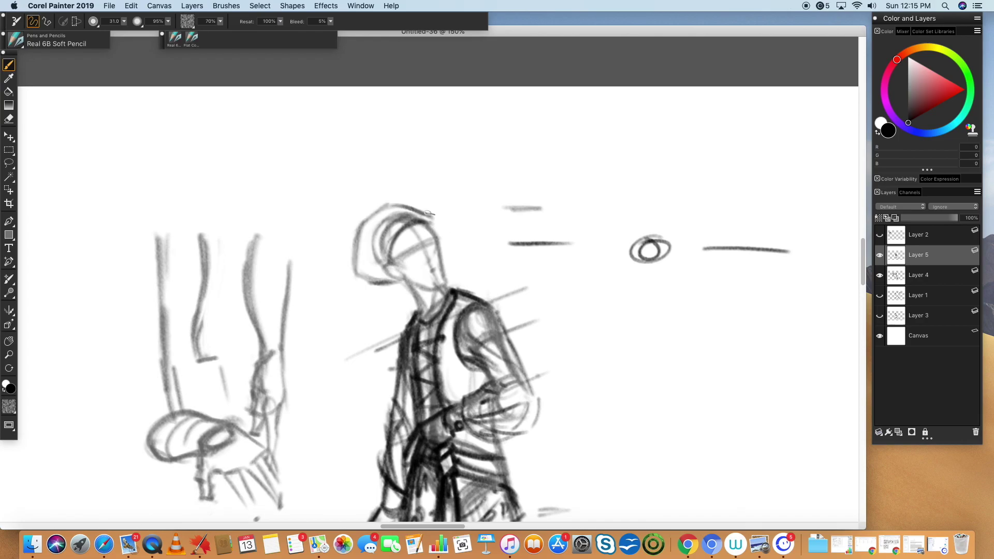
drag(432, 223, 402, 207)
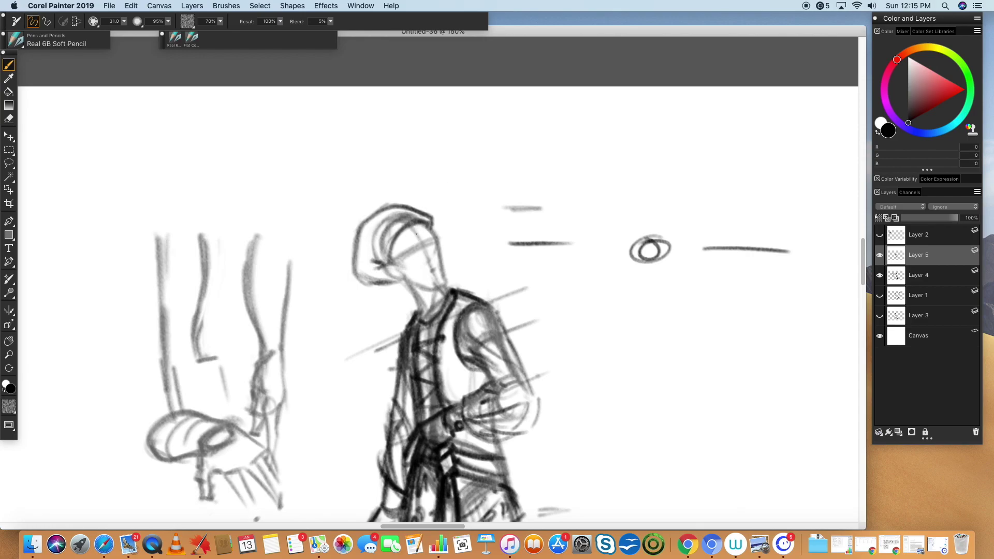
- Sketch the figure's hairline under the cap and add the brows, eyes and nose along the face guidelines
mouse_move(417, 233)
mouse_down()
mouse_move(418, 224)
mouse_move(403, 229)
mouse_move(410, 239)
mouse_move(399, 234)
mouse_move(392, 254)
mouse_move(405, 269)
mouse_up()
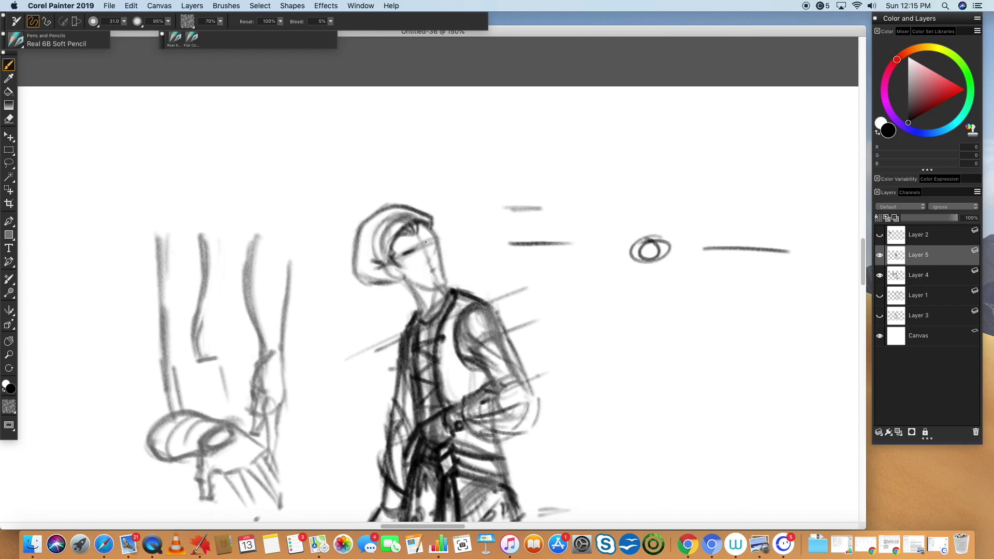
drag(404, 256, 416, 253)
mouse_move(416, 254)
mouse_down()
mouse_move(409, 261)
mouse_move(431, 246)
mouse_move(439, 264)
mouse_move(425, 268)
mouse_move(432, 269)
mouse_up()
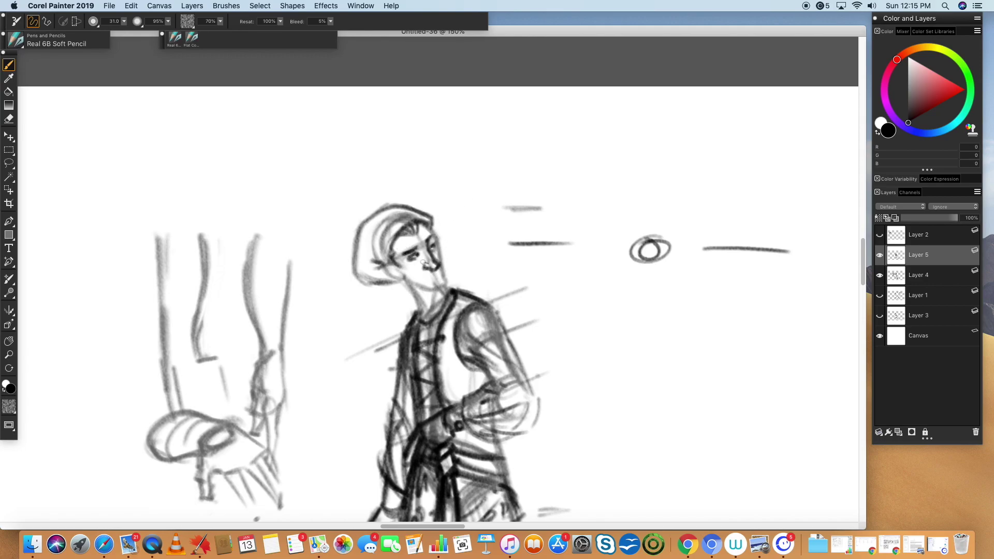
- Sketch the figure's ear below the cap edge and add short shading strokes along the cheek
mouse_move(414, 263)
mouse_down()
mouse_move(414, 278)
mouse_move(399, 279)
mouse_up()
drag(399, 268, 391, 269)
drag(387, 271, 404, 273)
drag(393, 272, 400, 276)
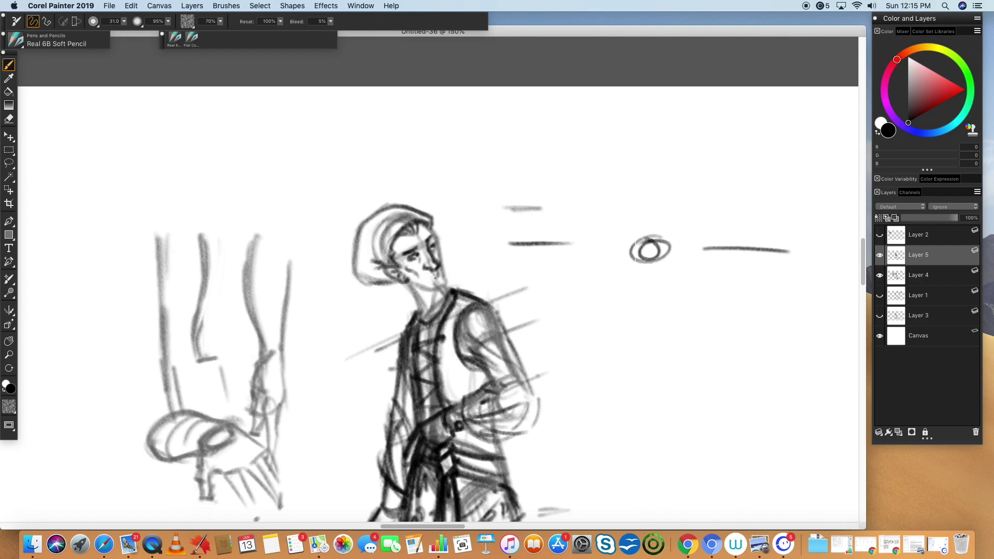
- Define the face contour, jaw and neck, and add small round buttons to the vest front
mouse_move(433, 275)
mouse_down()
mouse_move(425, 282)
mouse_move(444, 280)
mouse_move(444, 293)
mouse_move(436, 236)
mouse_up()
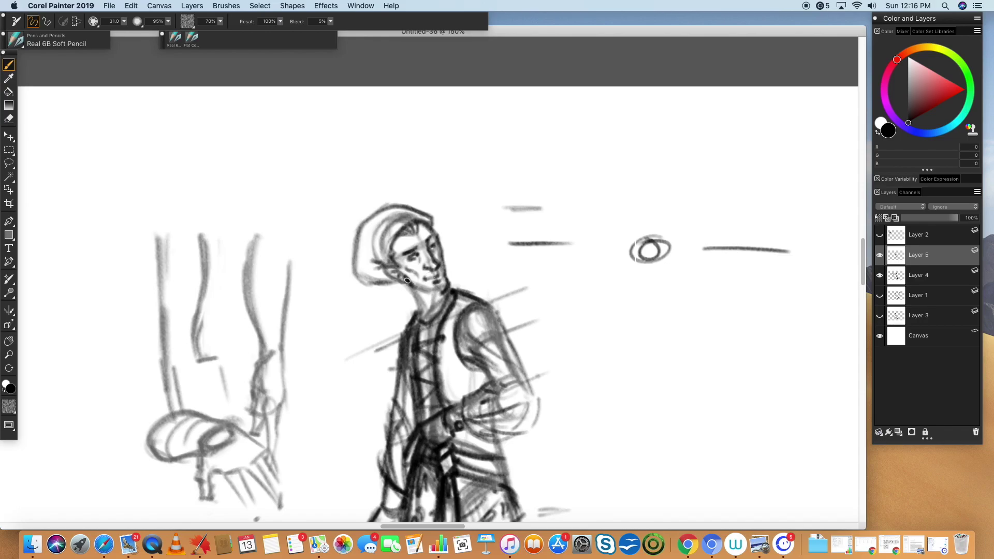
mouse_move(414, 288)
mouse_down()
mouse_move(419, 311)
mouse_move(436, 300)
mouse_move(430, 316)
mouse_up()
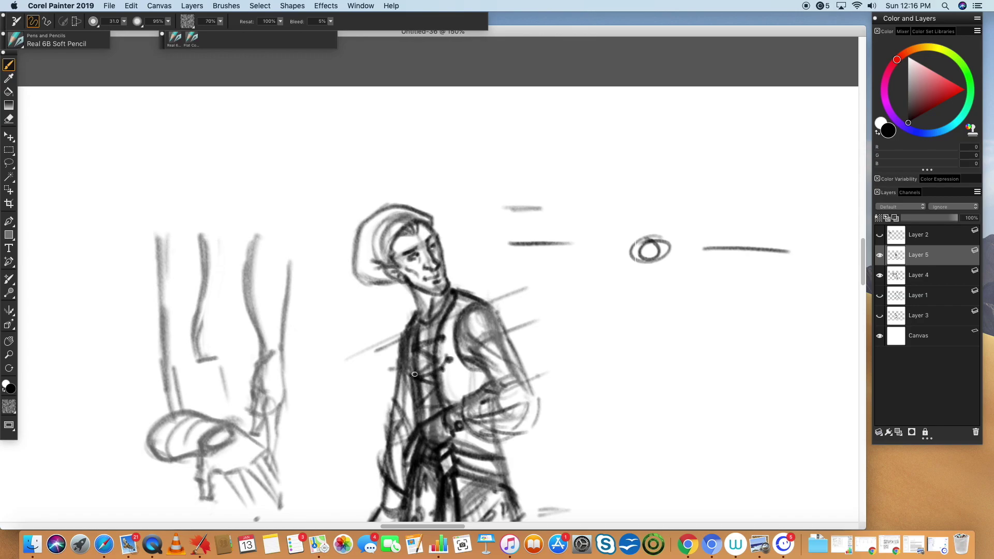
drag(458, 234, 475, 261)
- Lengthen the toe of the standing foot's shoe into a point
key(super+0)
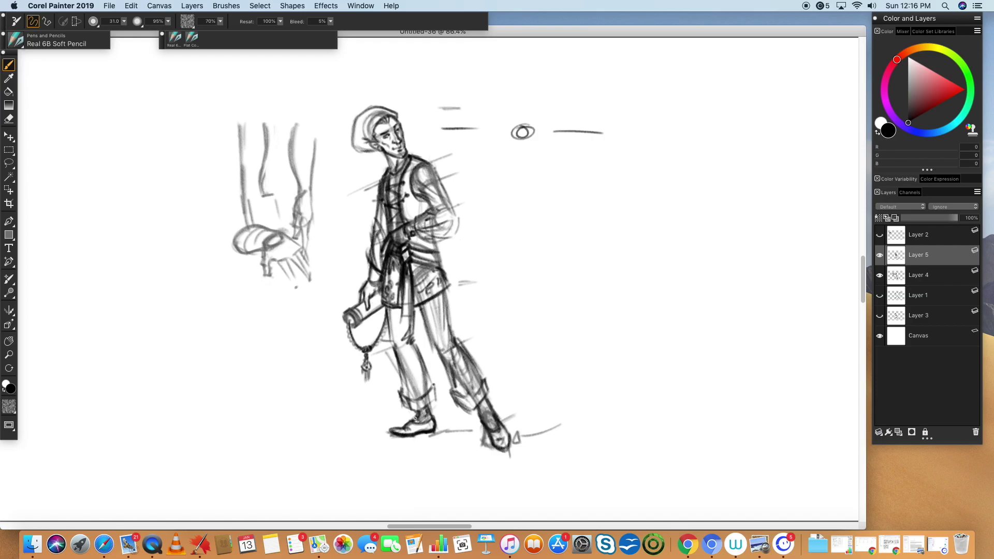
mouse_move(398, 428)
mouse_down()
mouse_move(387, 429)
mouse_move(395, 434)
mouse_up()
mouse_move(396, 343)
mouse_down()
mouse_move(409, 396)
mouse_move(391, 309)
mouse_move(394, 335)
mouse_up()
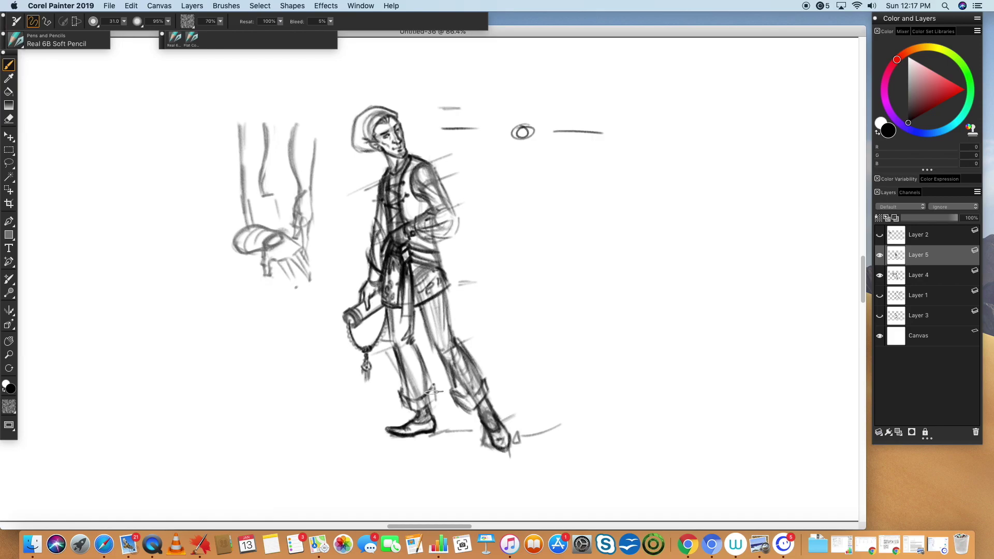
- Handwrite a lettered note in the blank area beside the figure, below the eye-shaped ellipse
drag(516, 187, 570, 194)
drag(574, 183, 573, 194)
mouse_move(576, 193)
mouse_down()
mouse_move(583, 182)
mouse_move(601, 196)
mouse_move(682, 191)
mouse_up()
drag(678, 182, 697, 185)
drag(700, 185, 710, 182)
drag(704, 184, 704, 192)
click(715, 192)
drag(536, 175, 547, 166)
mouse_move(558, 164)
mouse_down()
mouse_move(557, 175)
mouse_move(564, 162)
mouse_up()
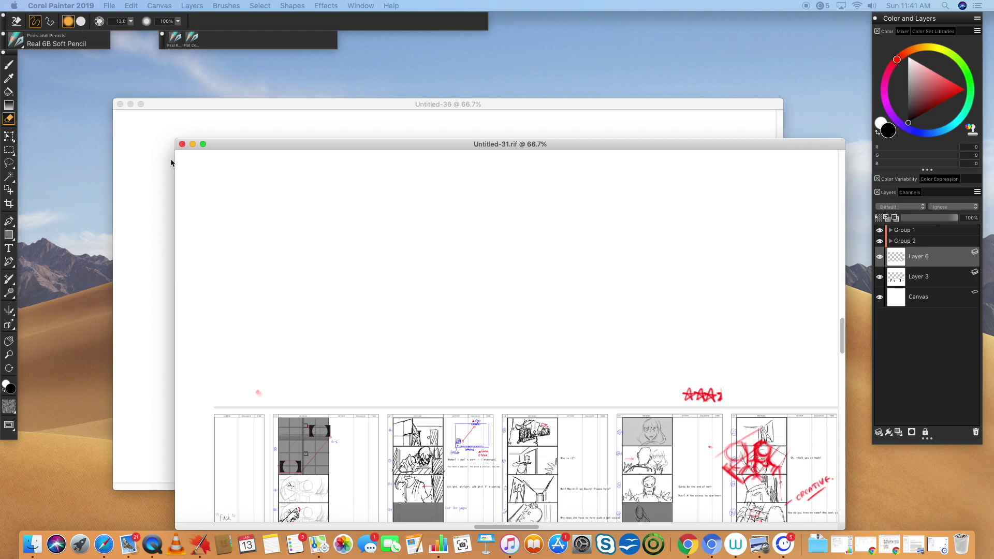
- Close the Untitled-31.rif document and hide the interface panels around the Creativity_Ark_001.rif drawing
click(182, 144)
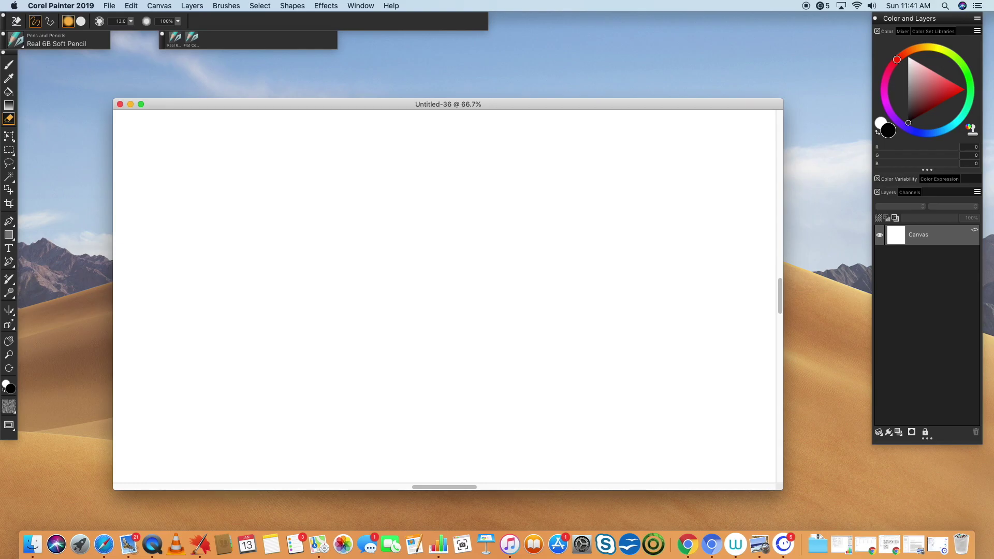
key(Tab)
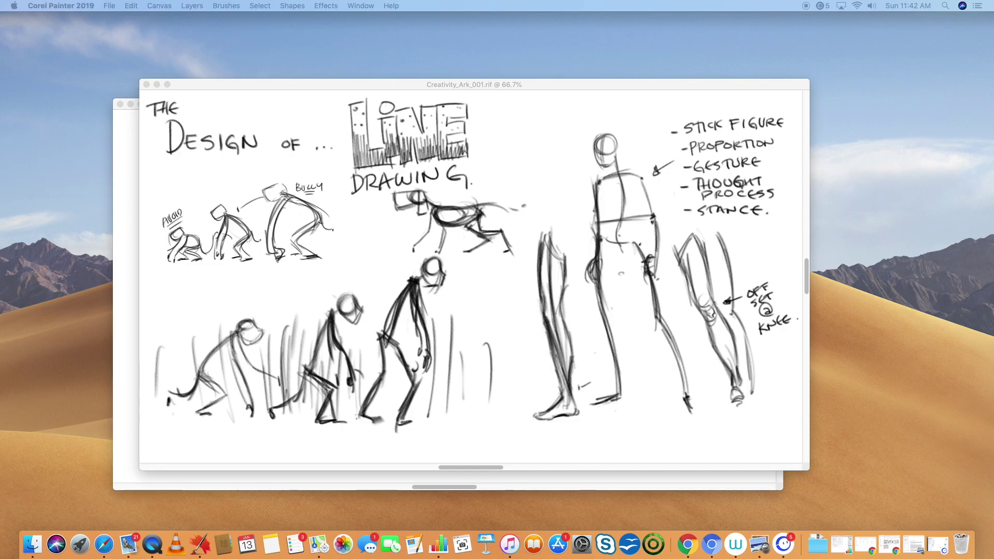
mouse_move(440, 1)
mouse_down()
mouse_move(422, 69)
mouse_move(469, 273)
mouse_up()
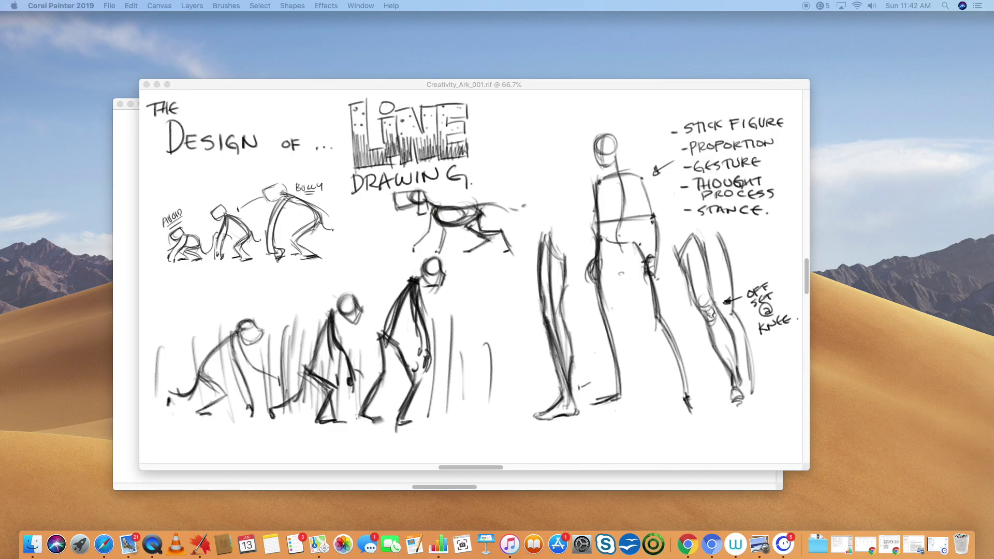